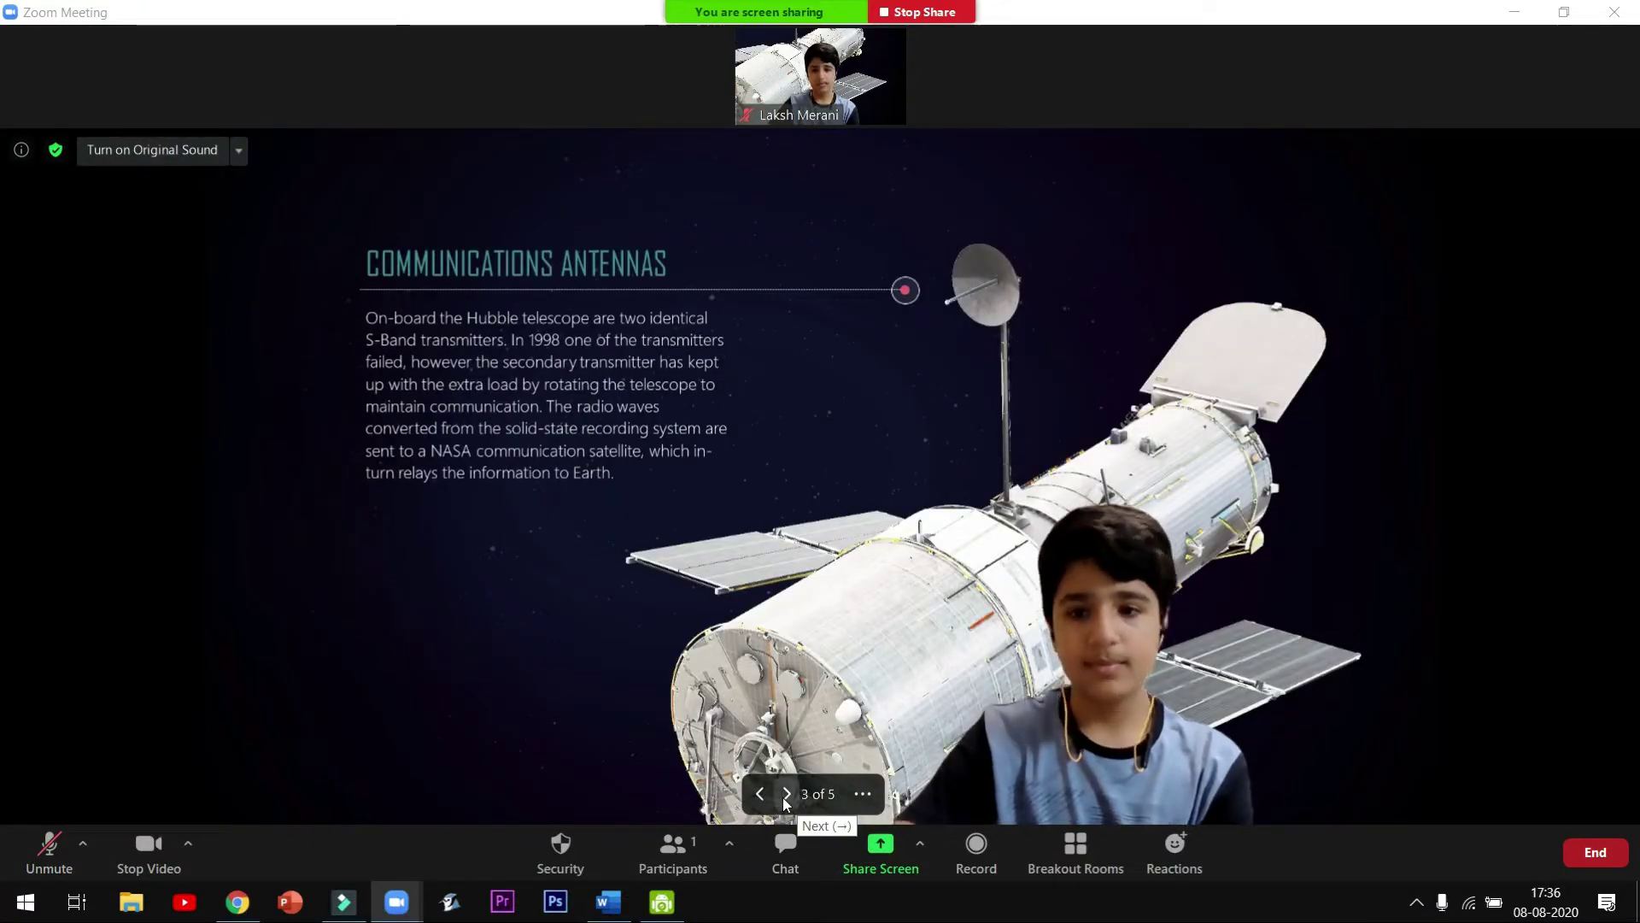
# Step: Advance the shared telescope presentation by two slides
pyautogui.click(786, 795)
pyautogui.click(786, 795)
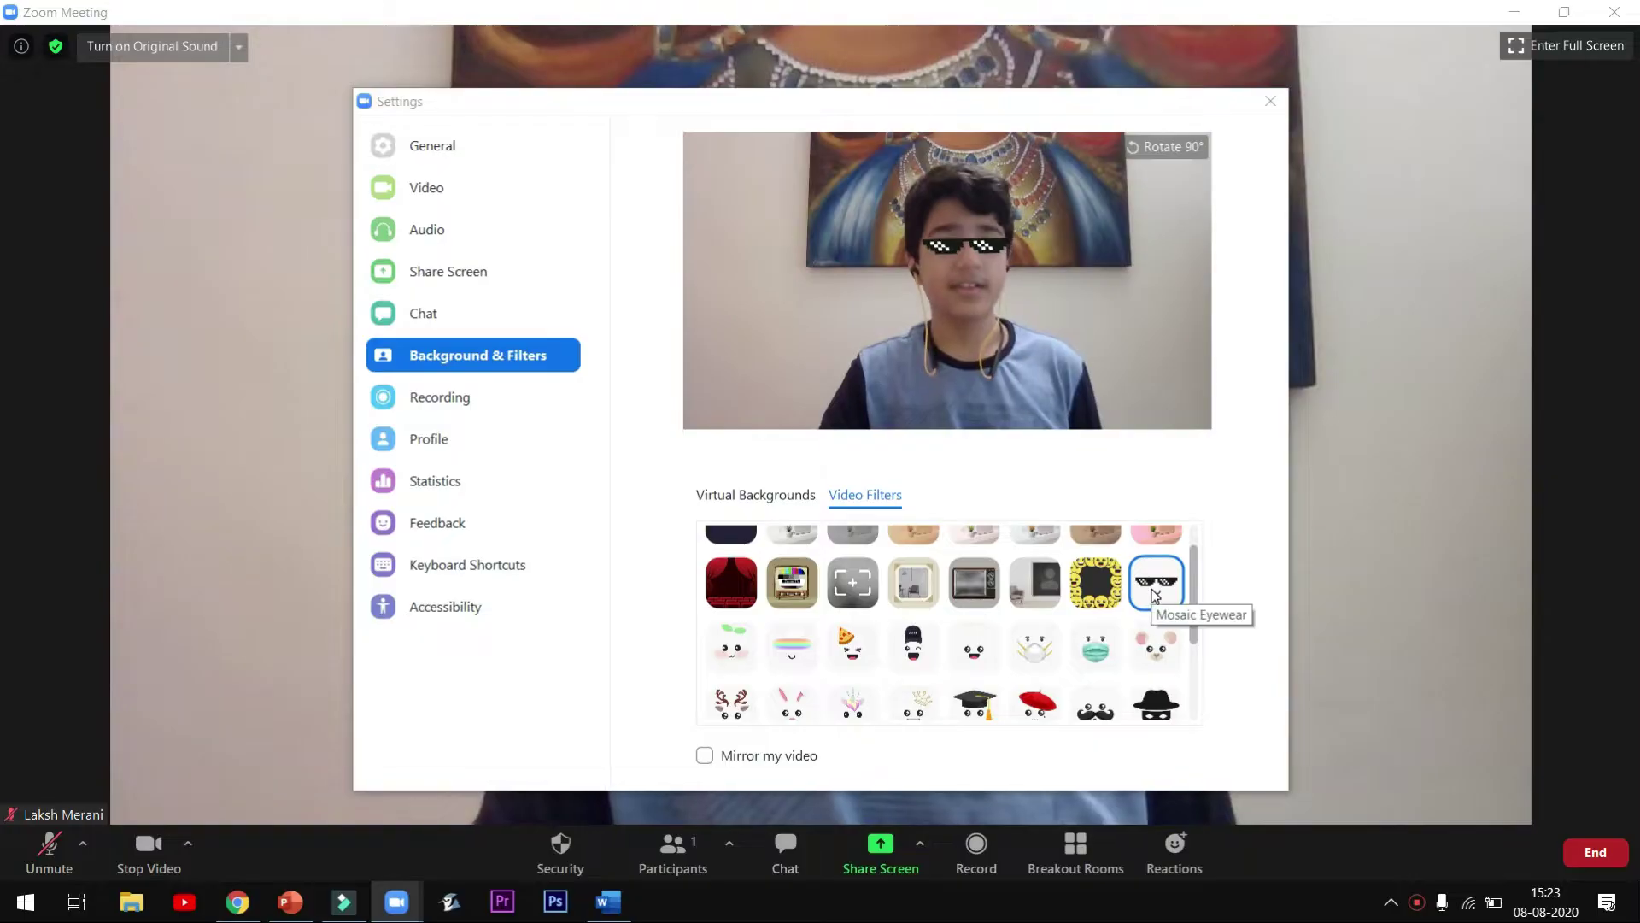
# Step: Try another face filter further down the video filters list
pyautogui.scroll(-1, 1068, 633)
pyautogui.click(974, 671)
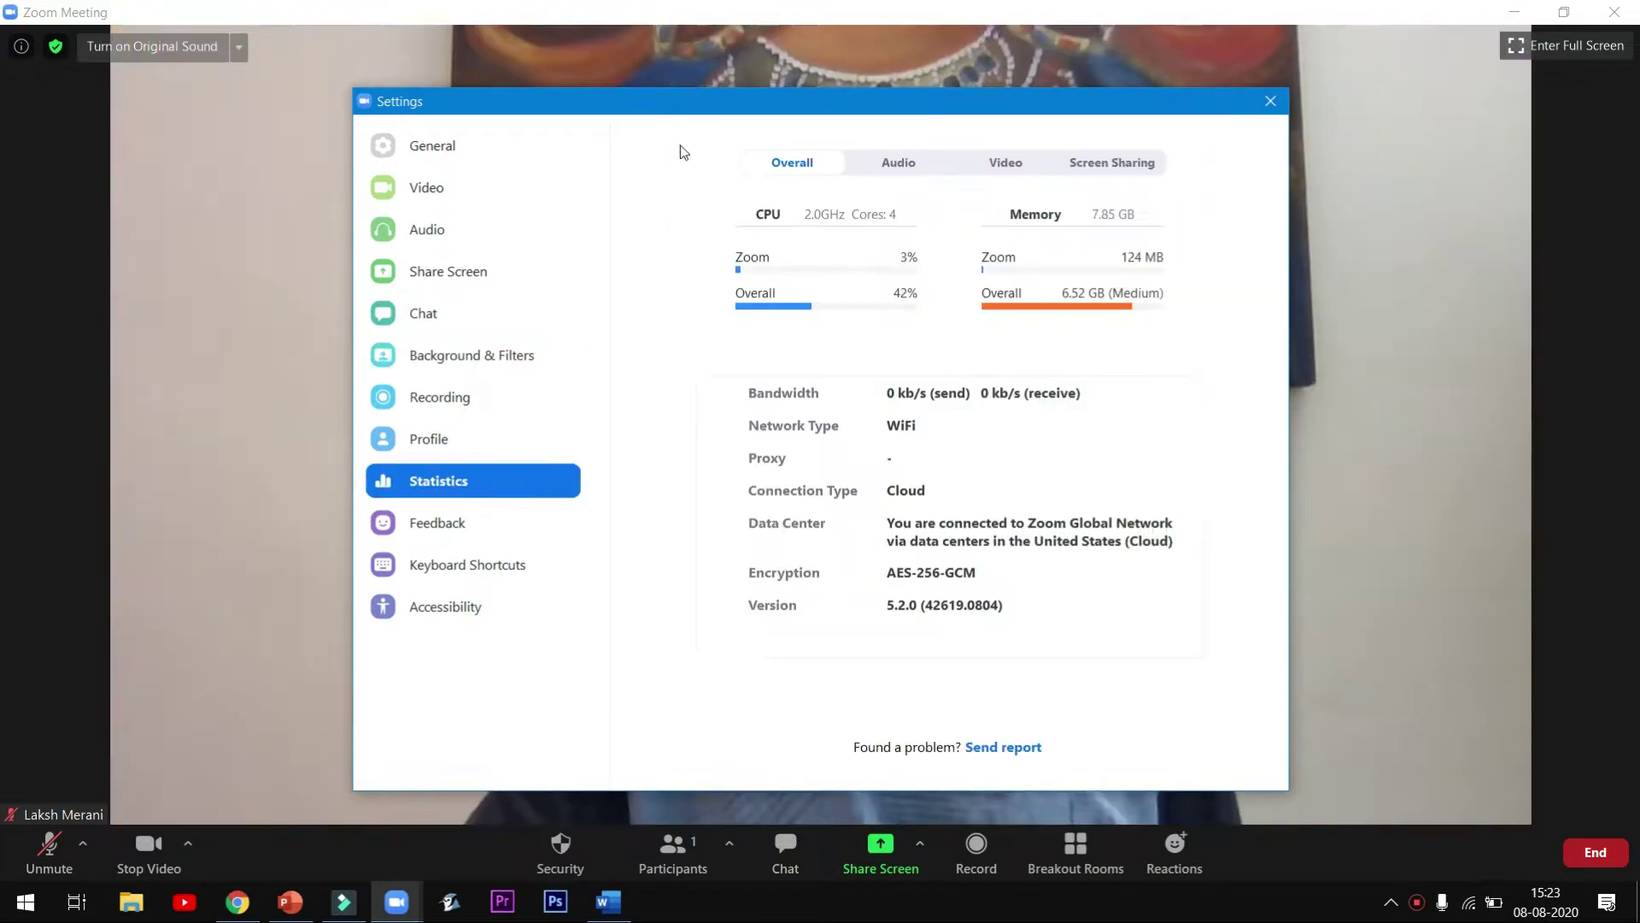
# Step: Open the list of video filters in the background and filter settings
pyautogui.click(539, 202)
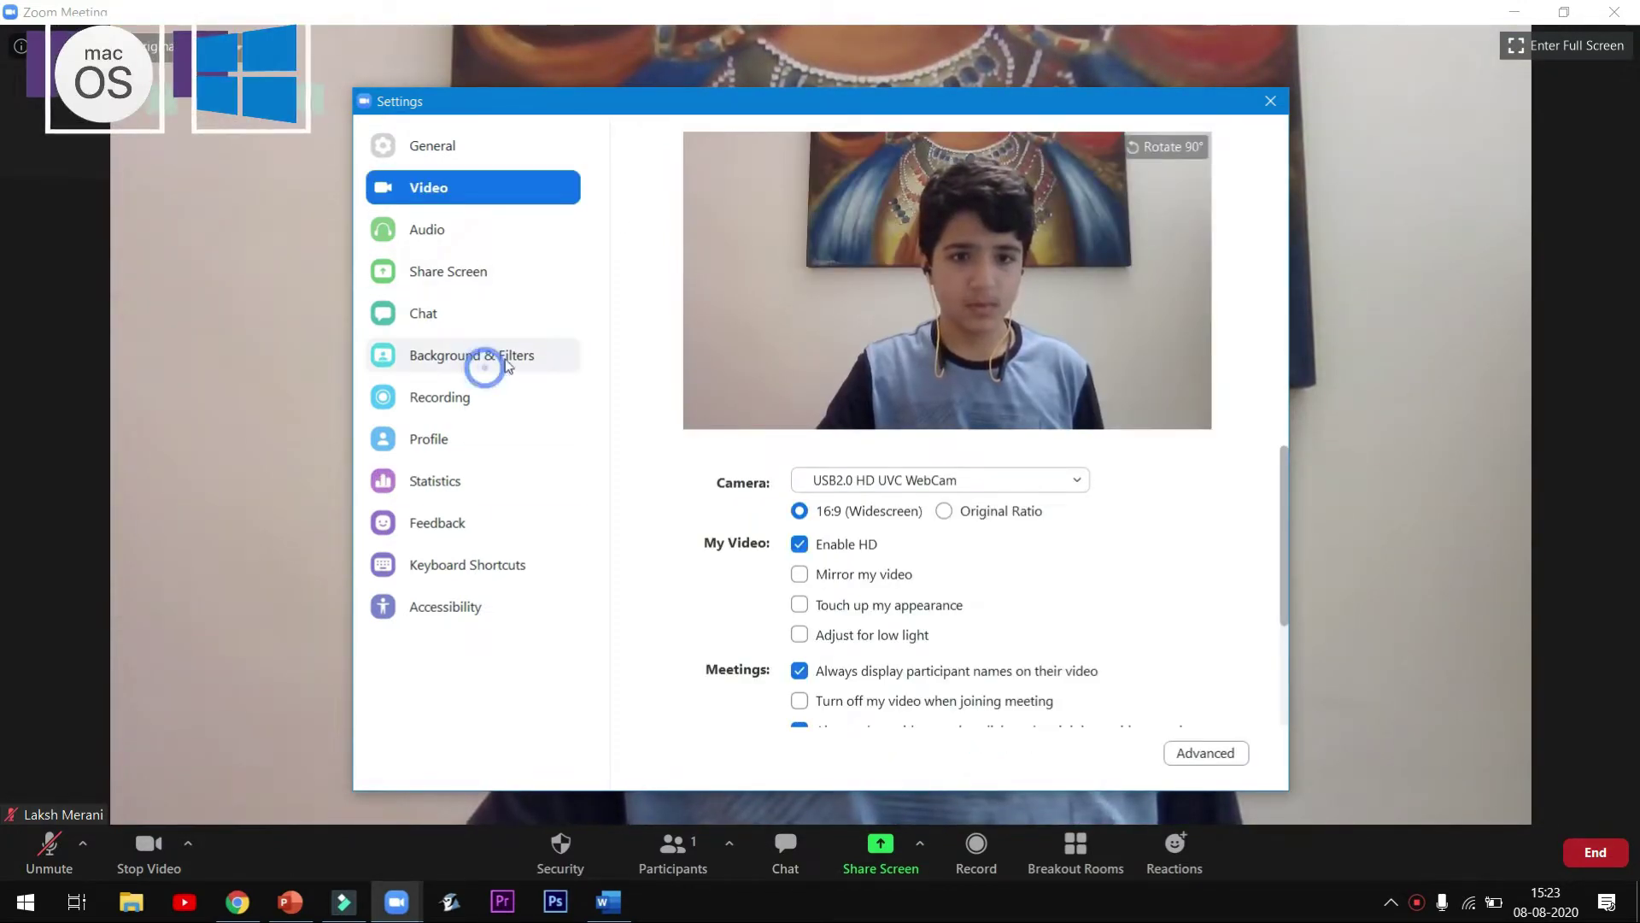
pyautogui.click(507, 366)
pyautogui.scroll(-2, 897, 551)
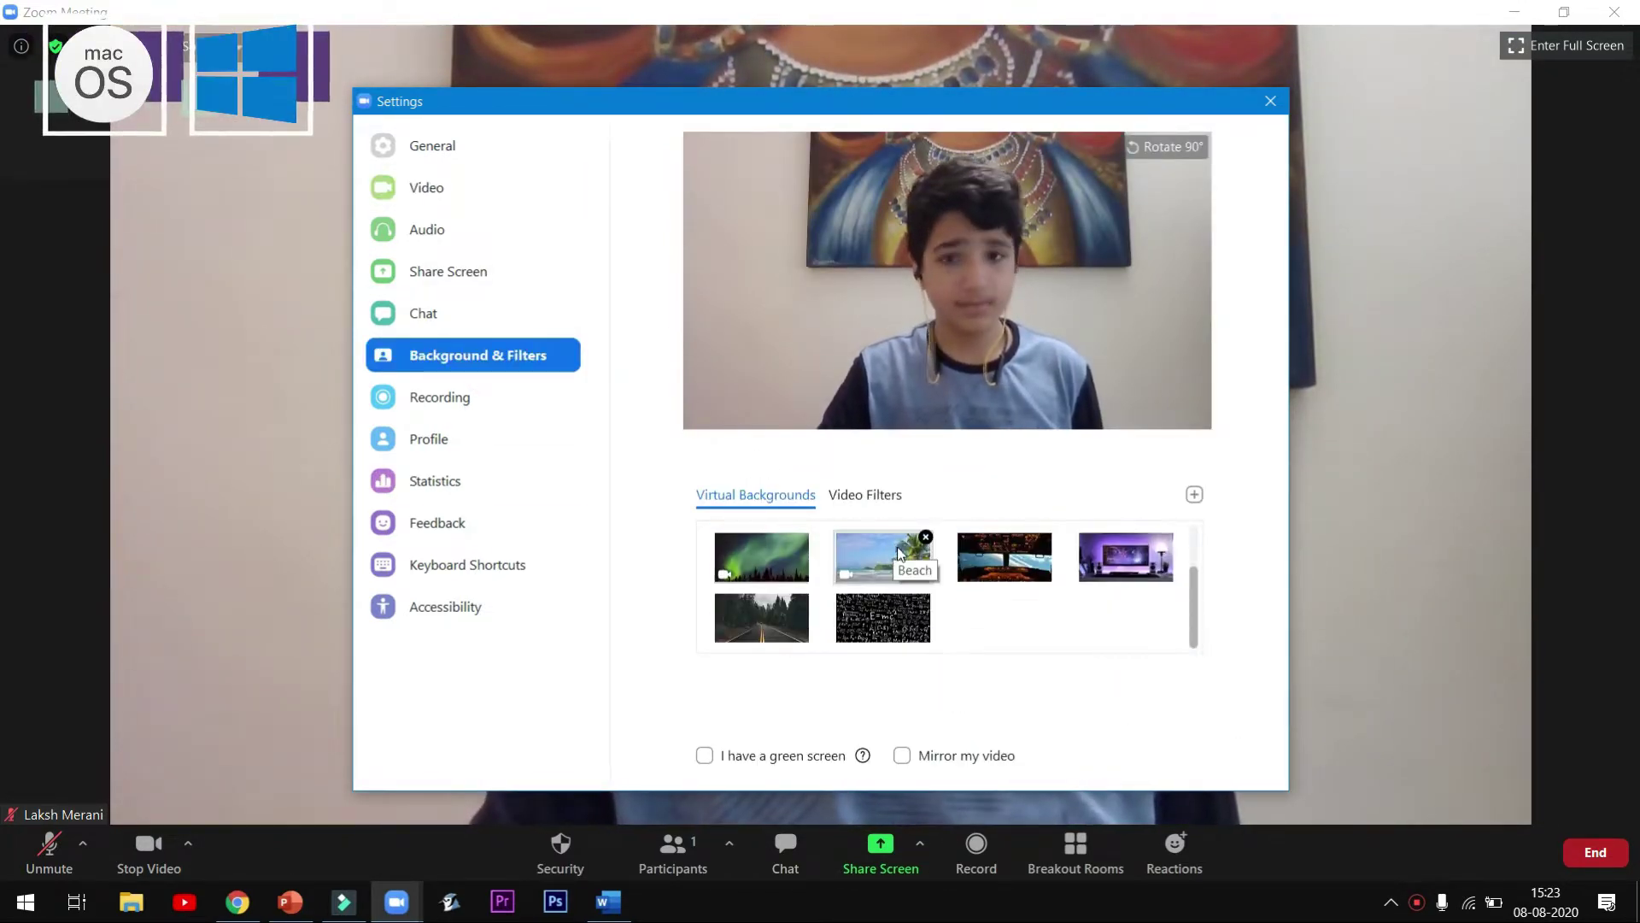
pyautogui.click(859, 496)
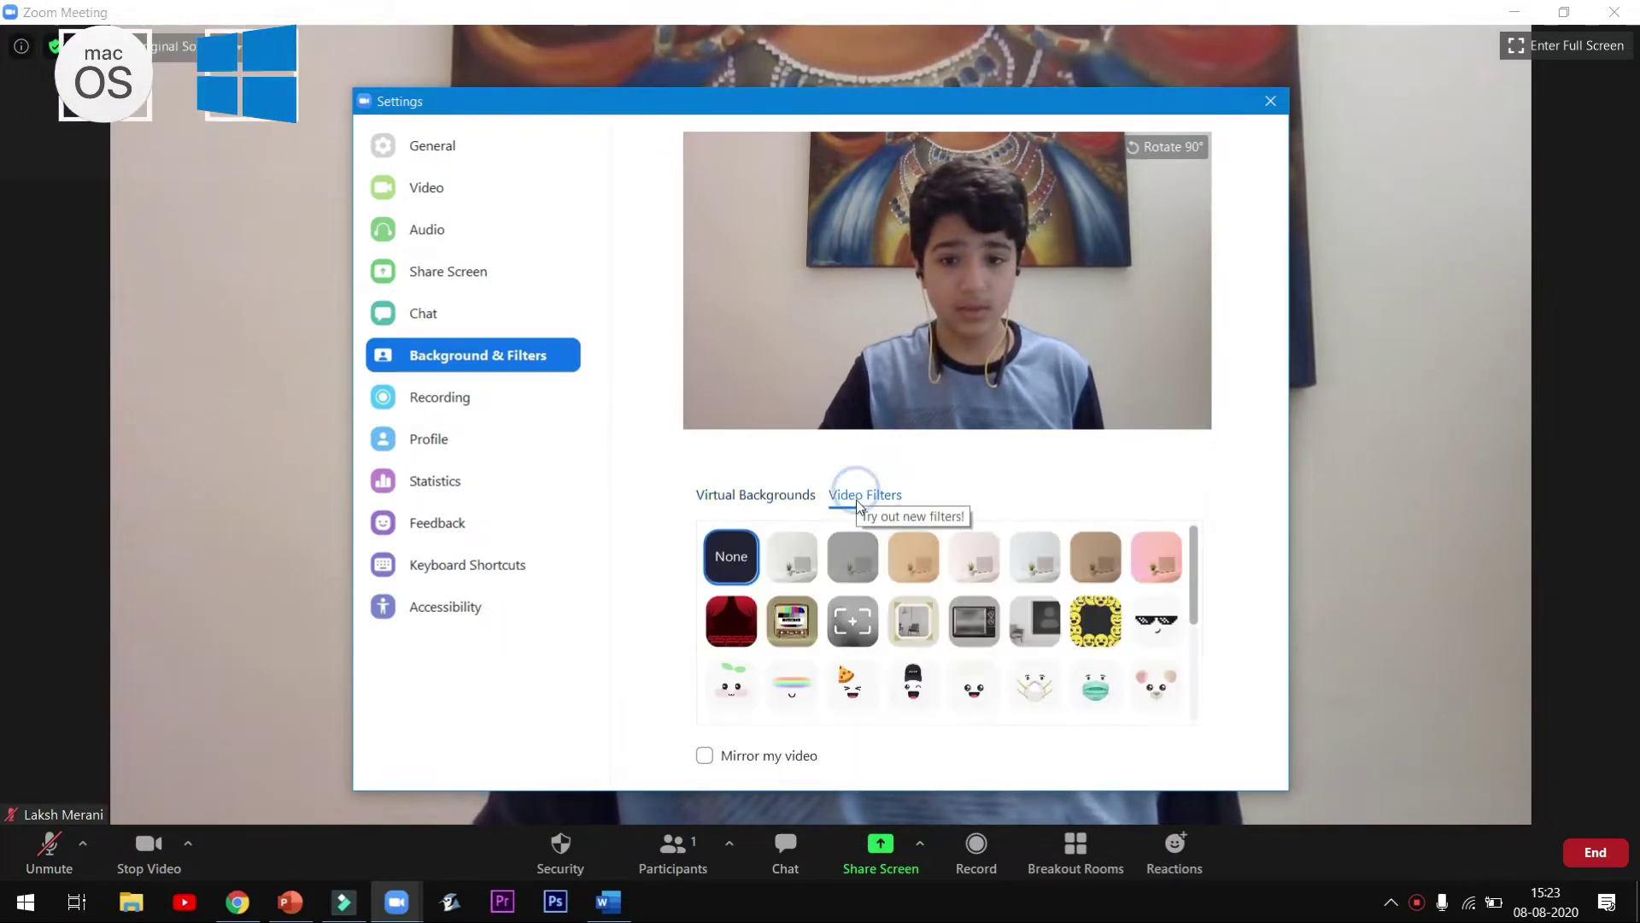
# Step: Try several face filters, including Mini Zoom Hat, and apply the animal-ears filter
pyautogui.scroll(-2, 854, 615)
pyautogui.click(792, 646)
pyautogui.click(731, 647)
pyautogui.click(907, 644)
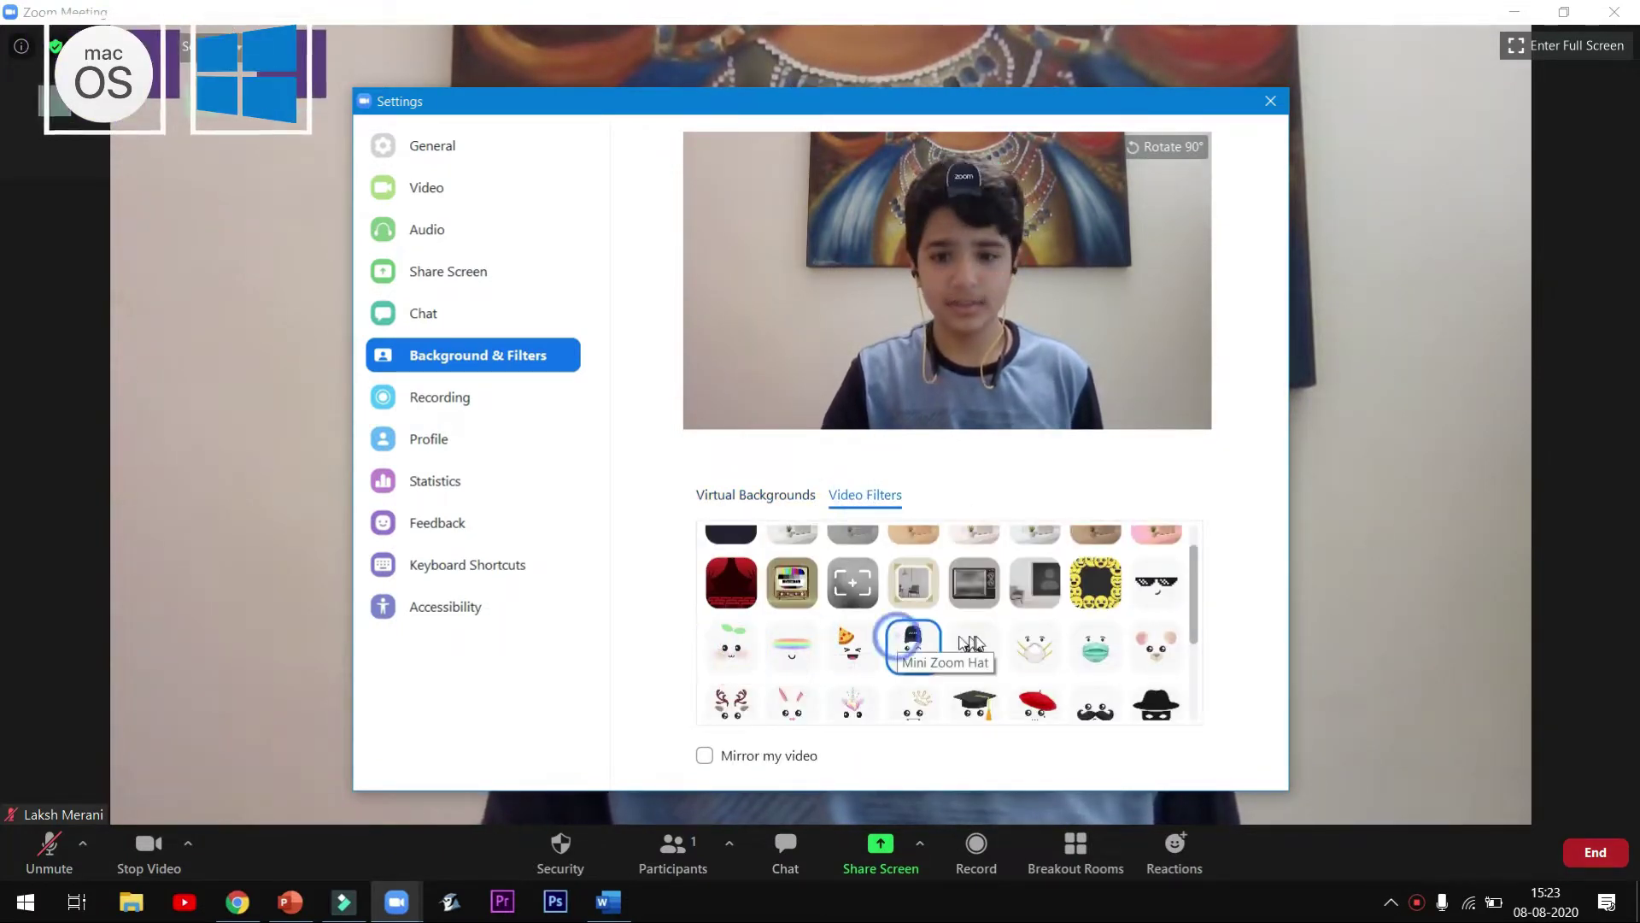
pyautogui.click(1149, 639)
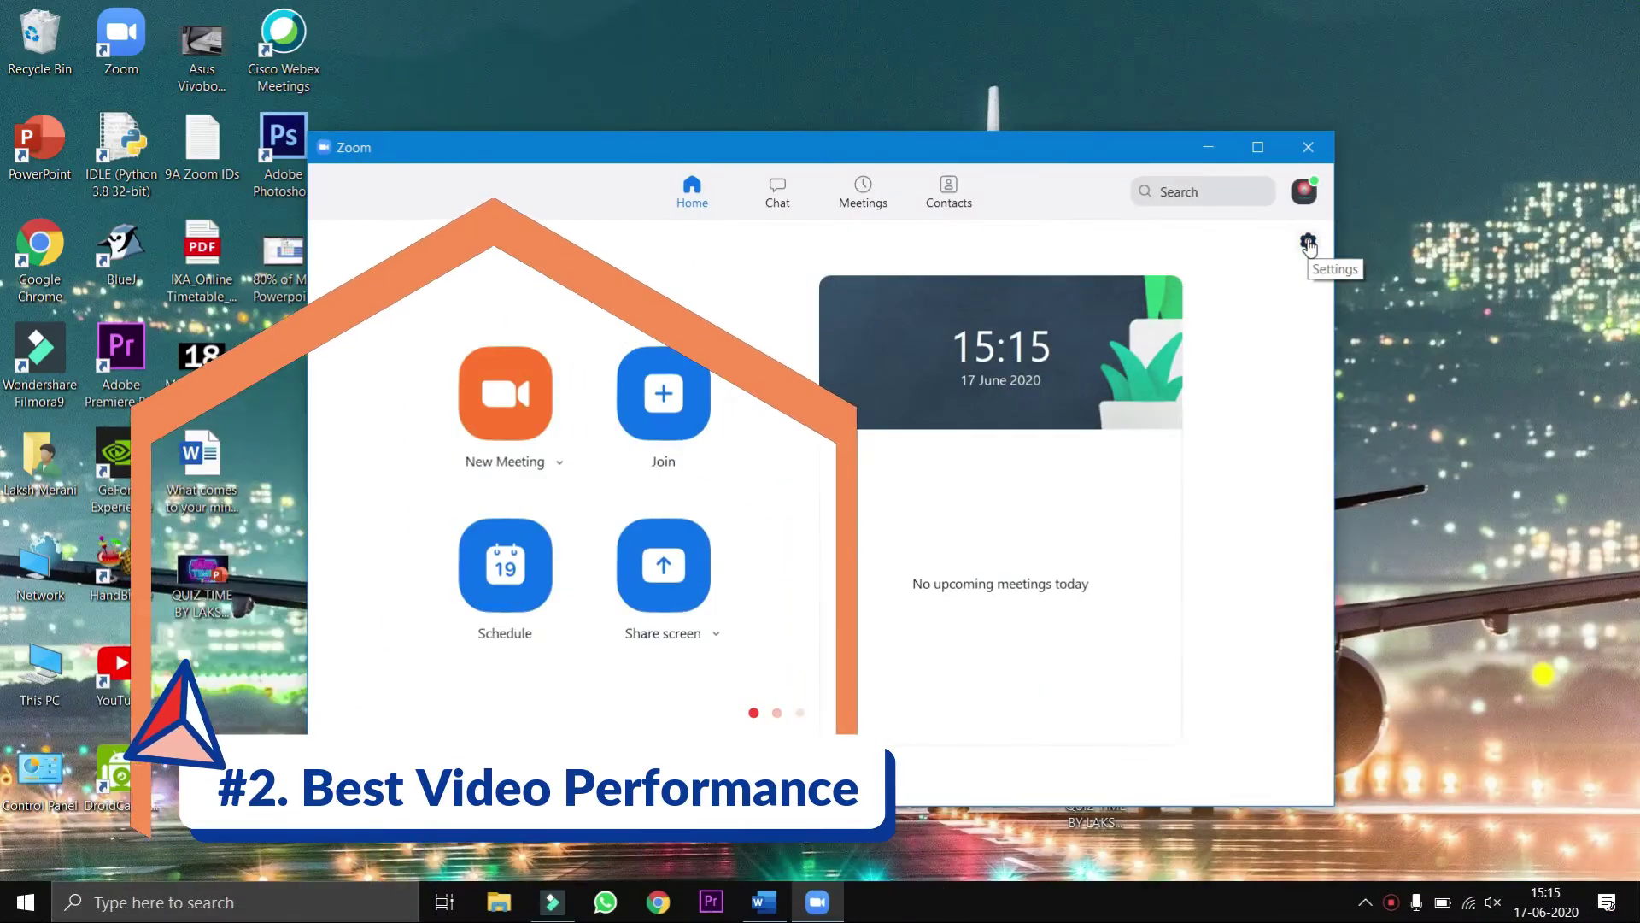
# Step: In the advanced video settings, enable de-noise and hardware acceleration for video processing, sending video and receiving video
pyautogui.click(1308, 244)
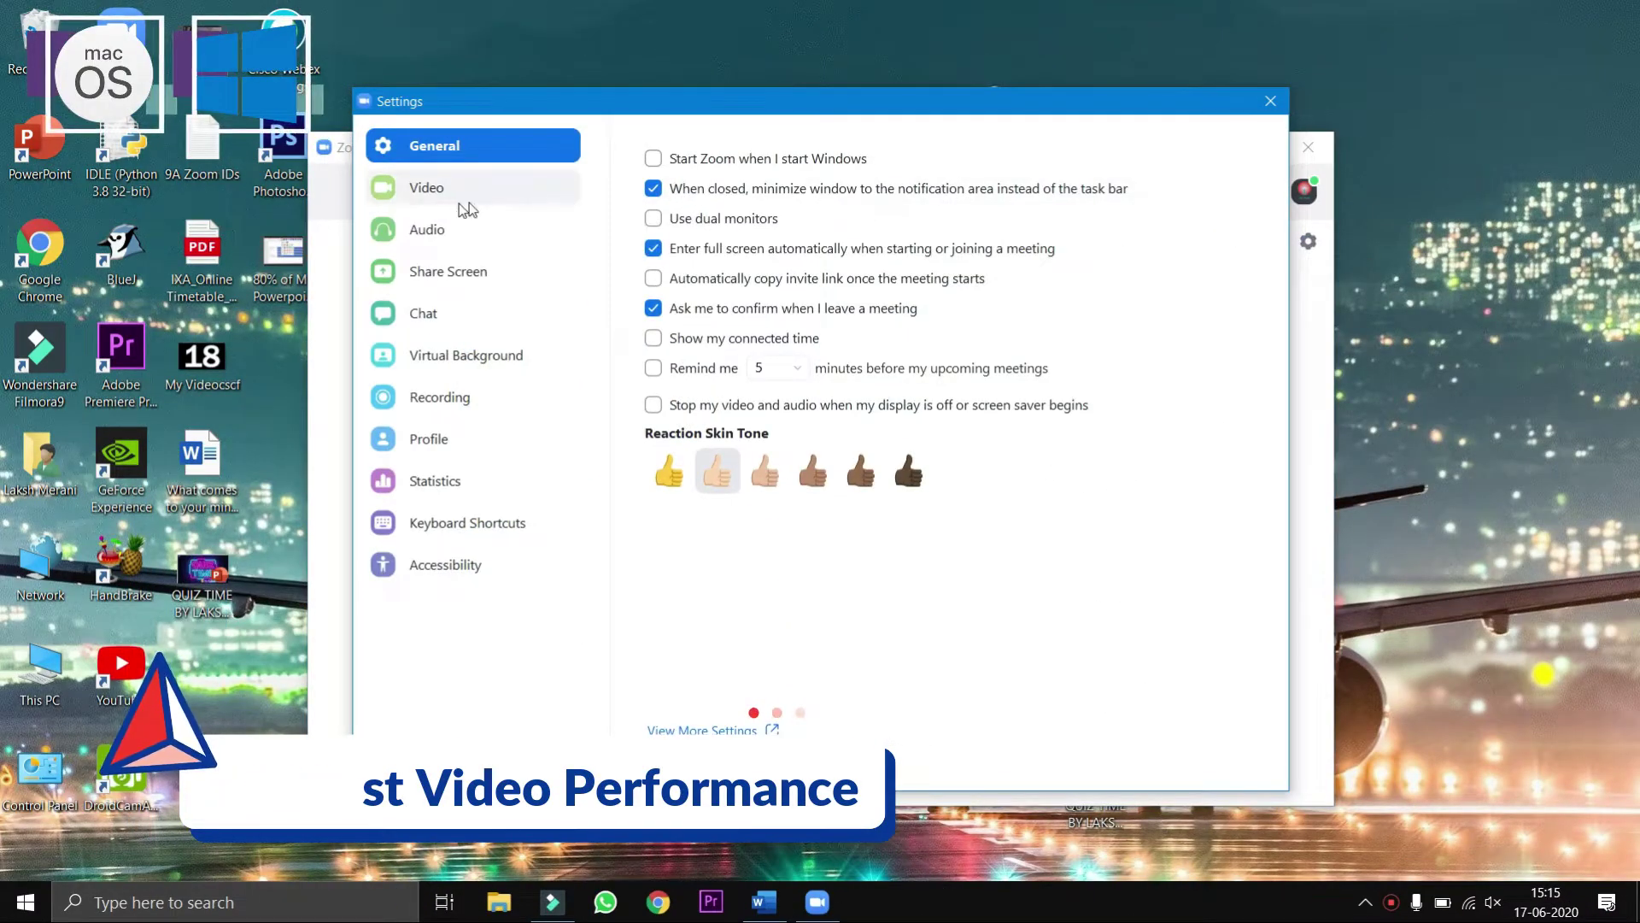
pyautogui.click(465, 208)
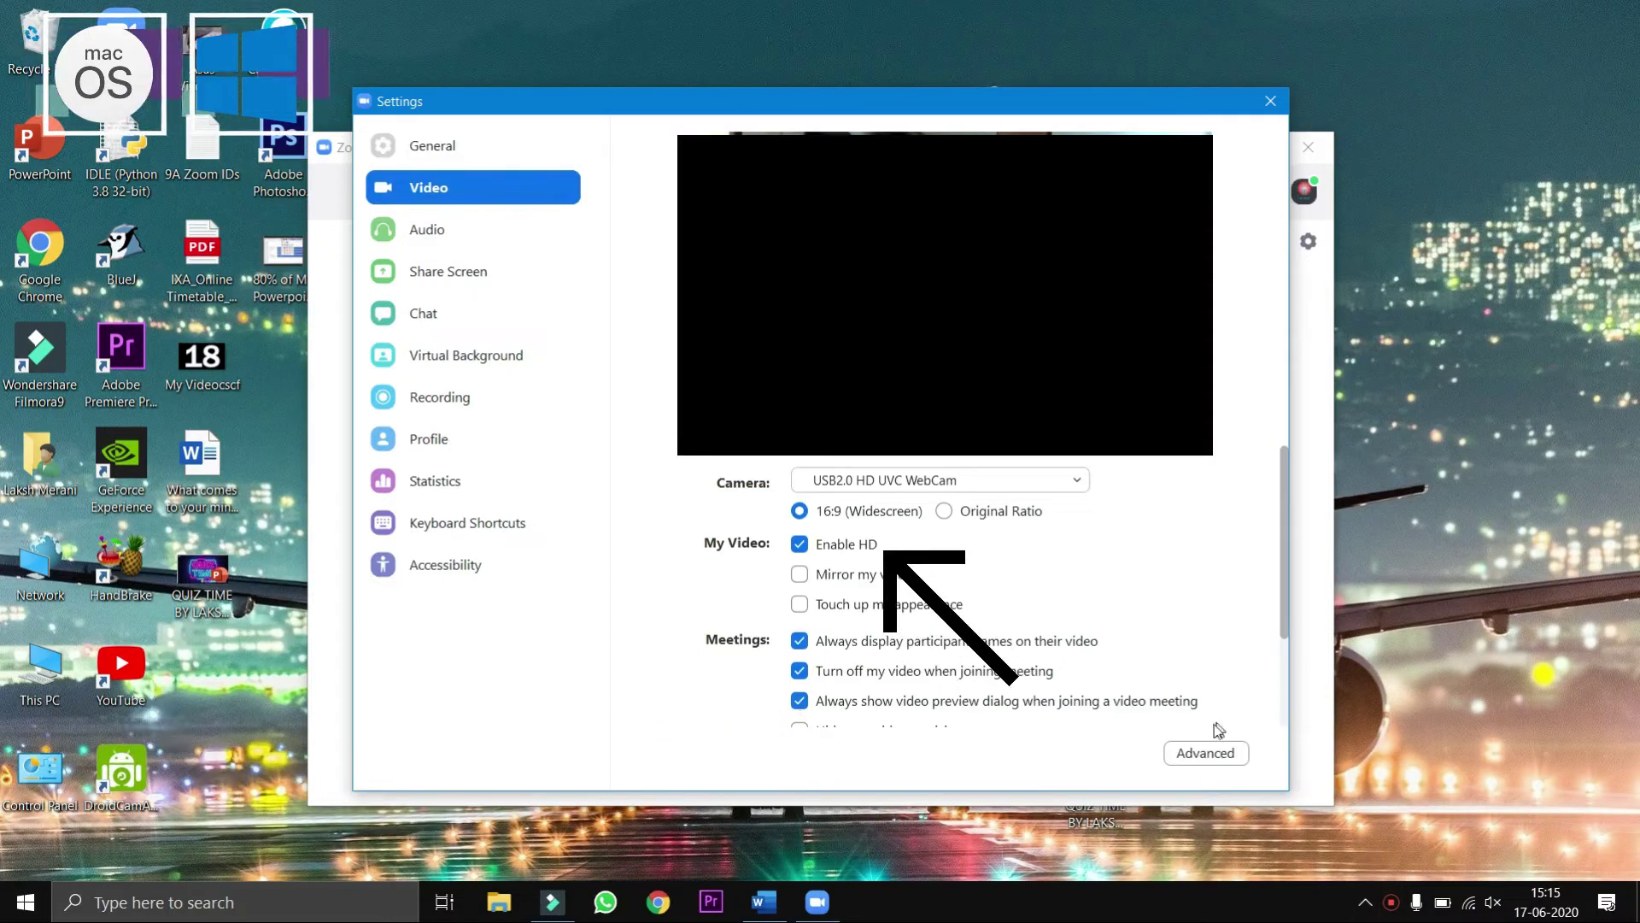
pyautogui.click(1200, 753)
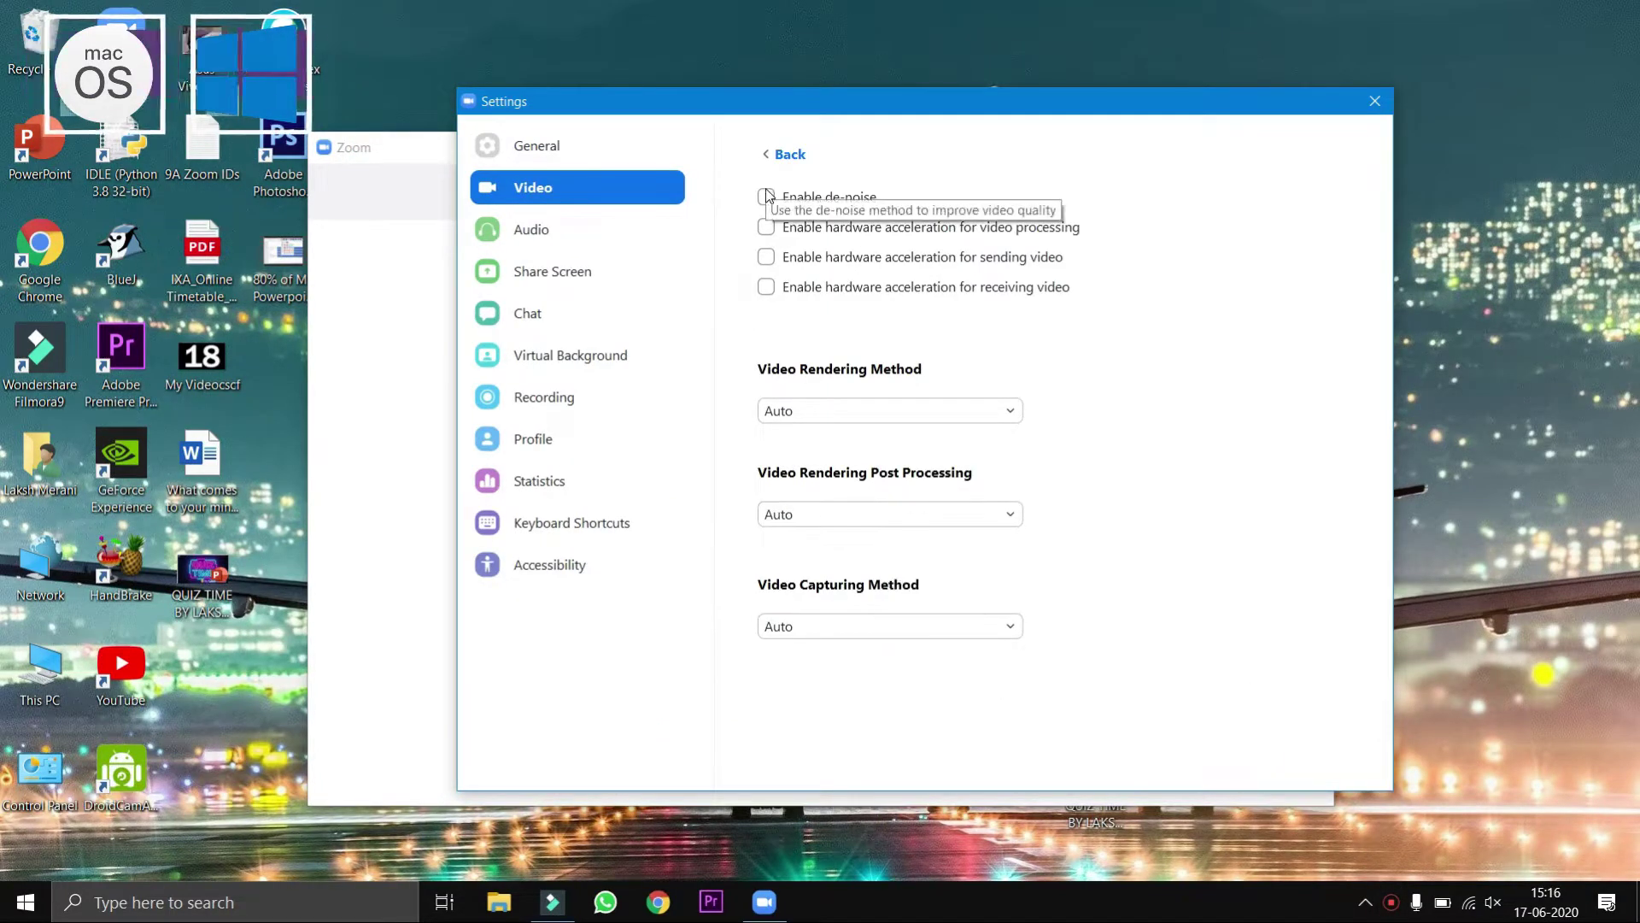
pyautogui.click(766, 227)
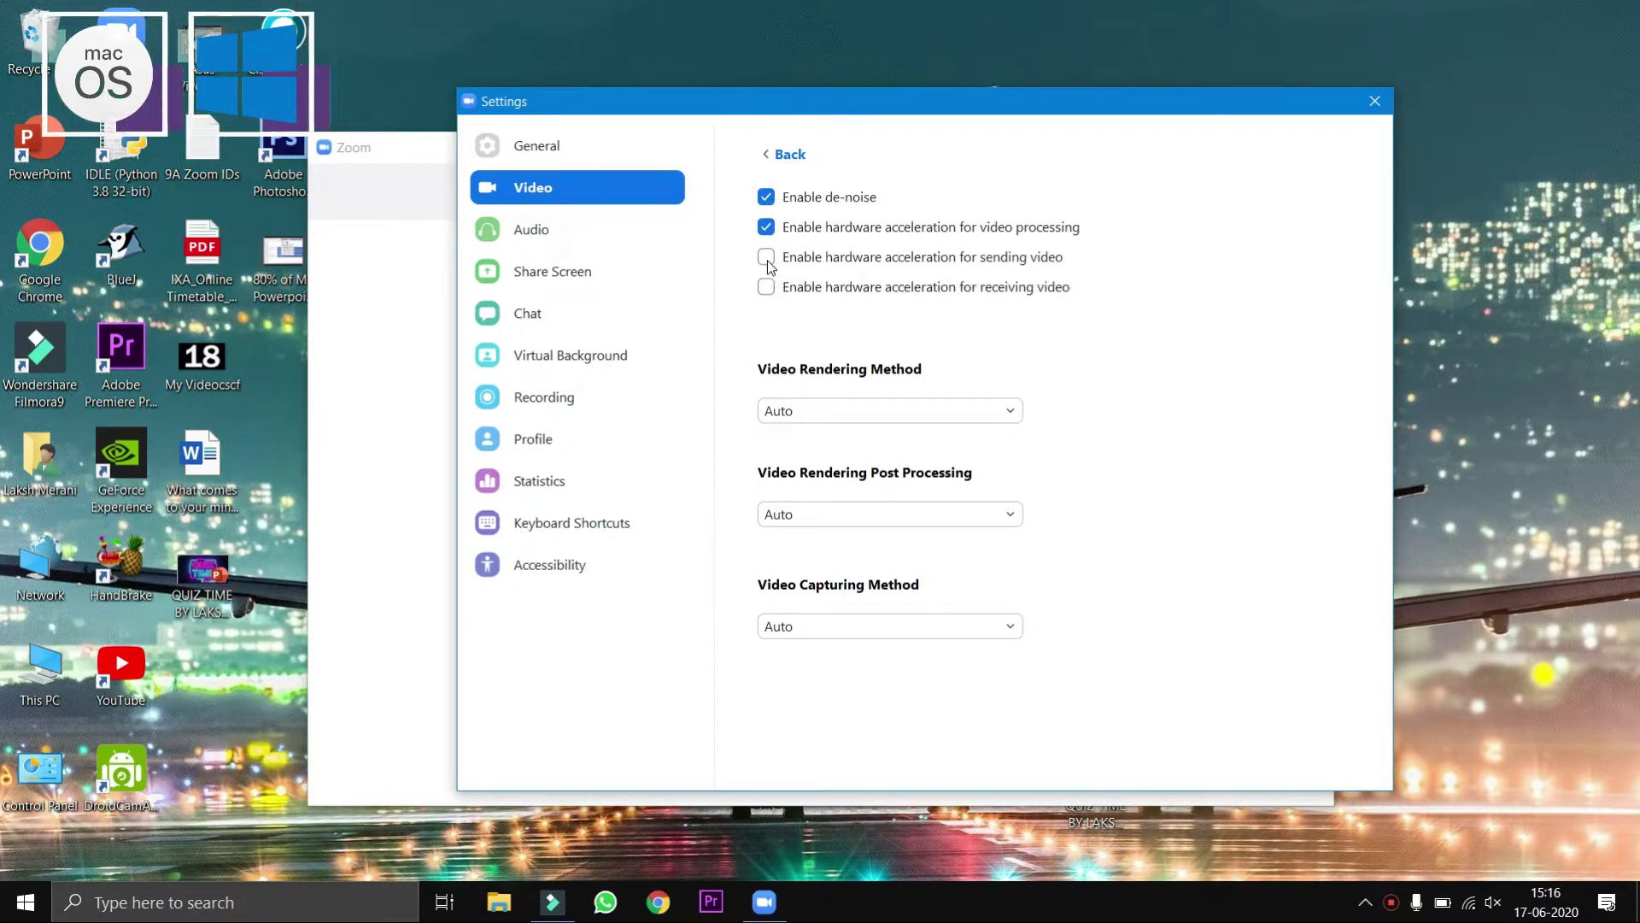
pyautogui.click(767, 256)
pyautogui.click(767, 287)
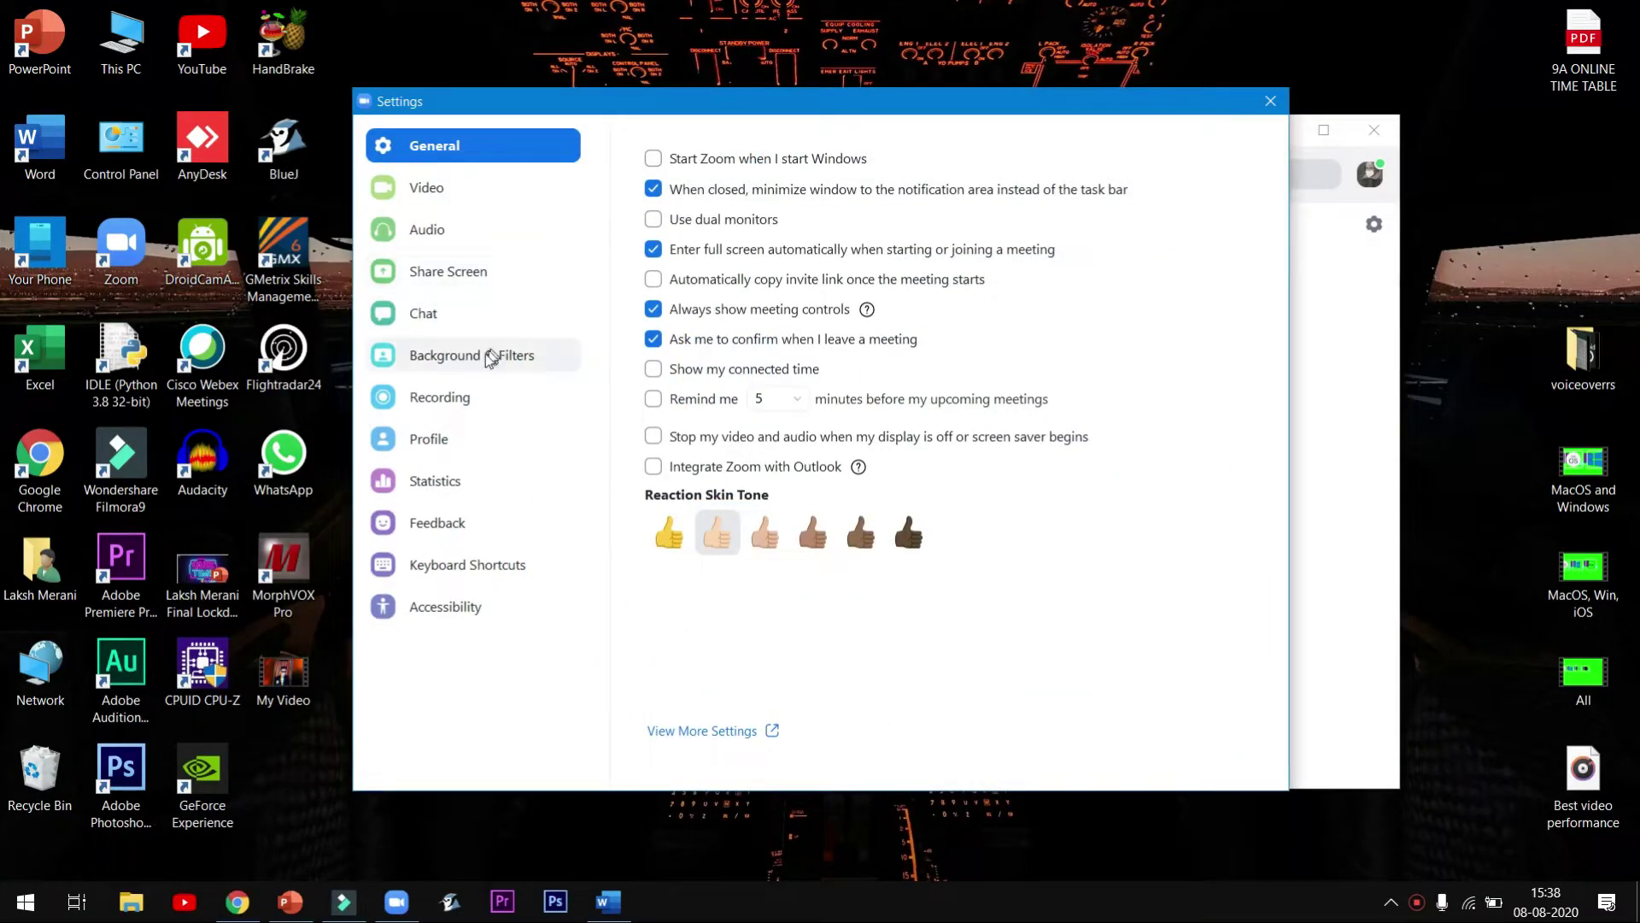
# Step: Turn on low-light adjustment for the camera, set it to Manual and raise its intensity
pyautogui.click(425, 202)
pyautogui.click(800, 634)
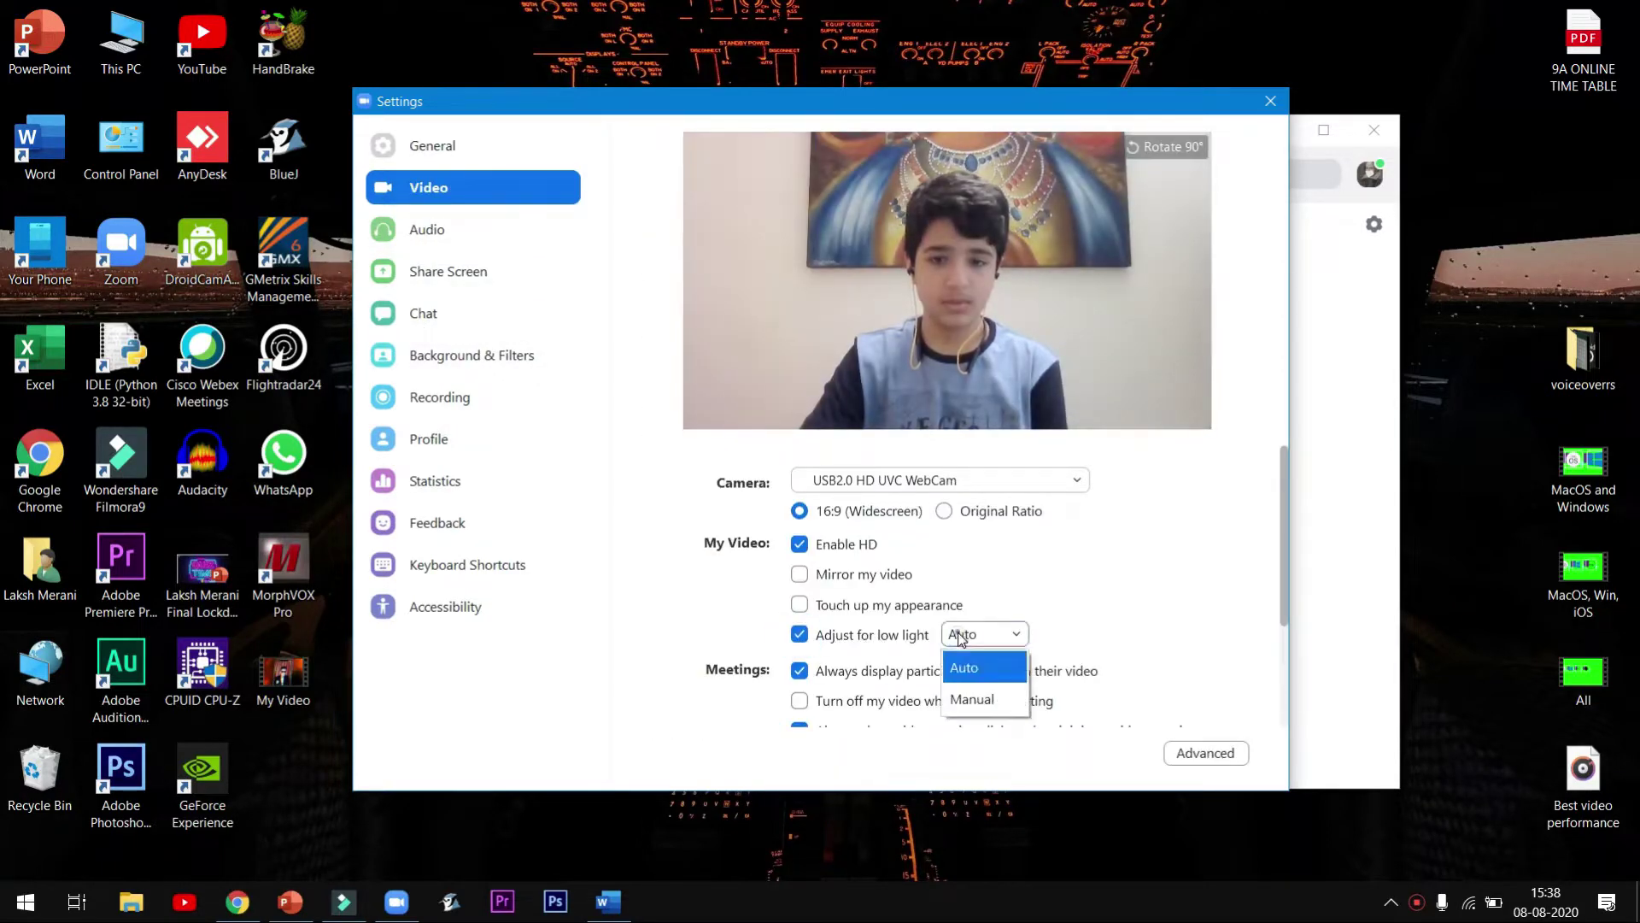
pyautogui.click(972, 699)
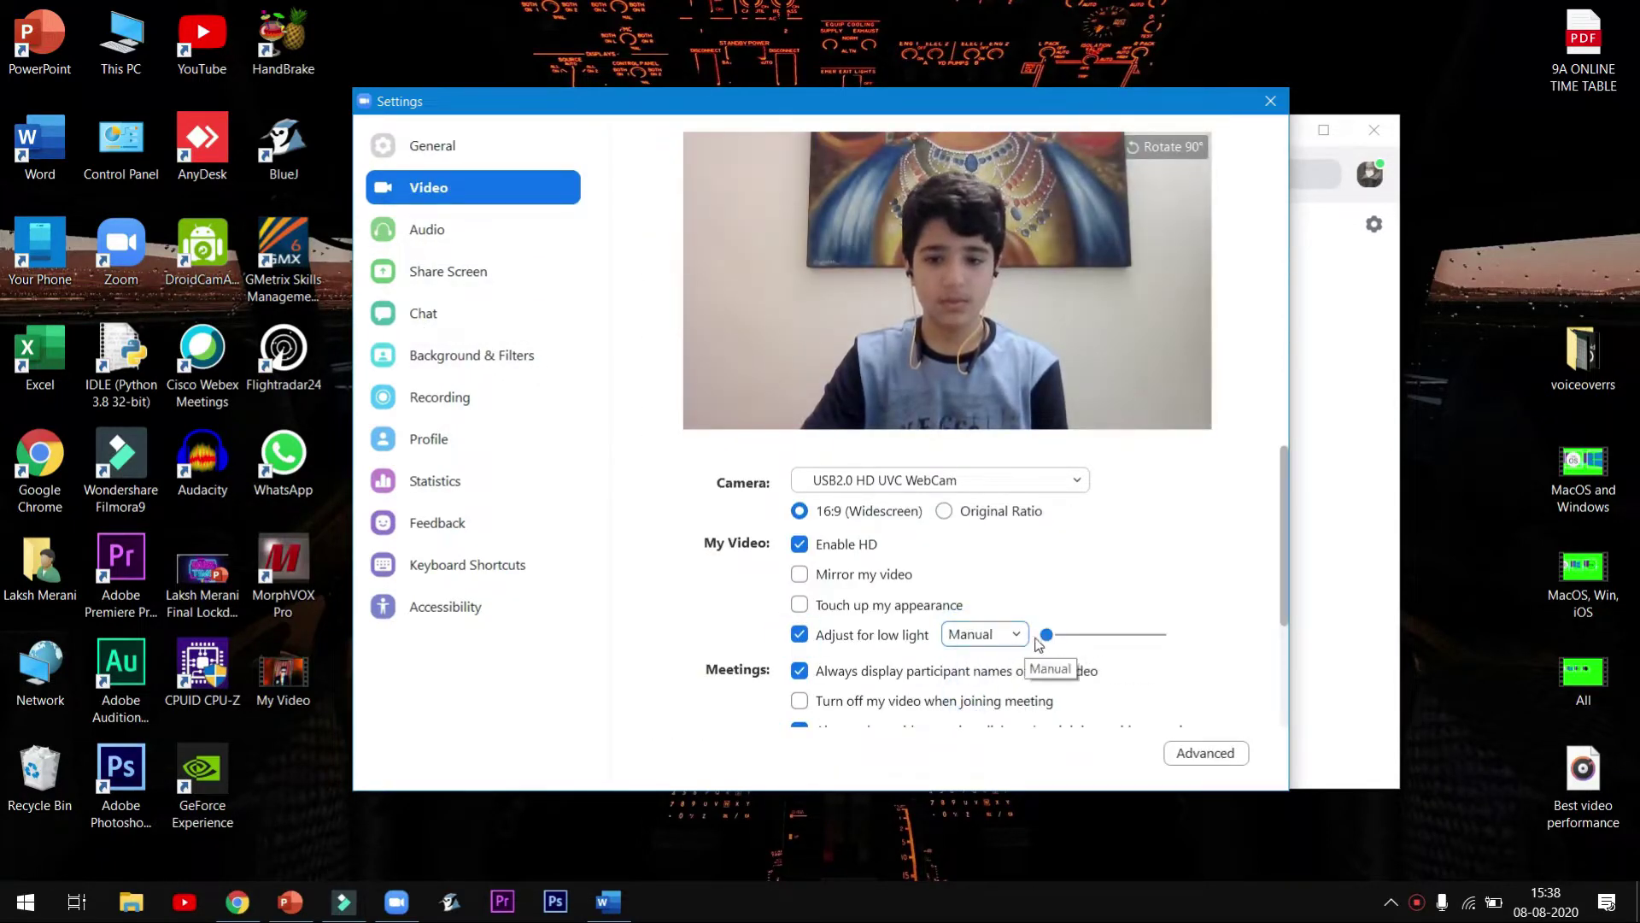
pyautogui.moveTo(1052, 639); pyautogui.dragTo(1120, 675)
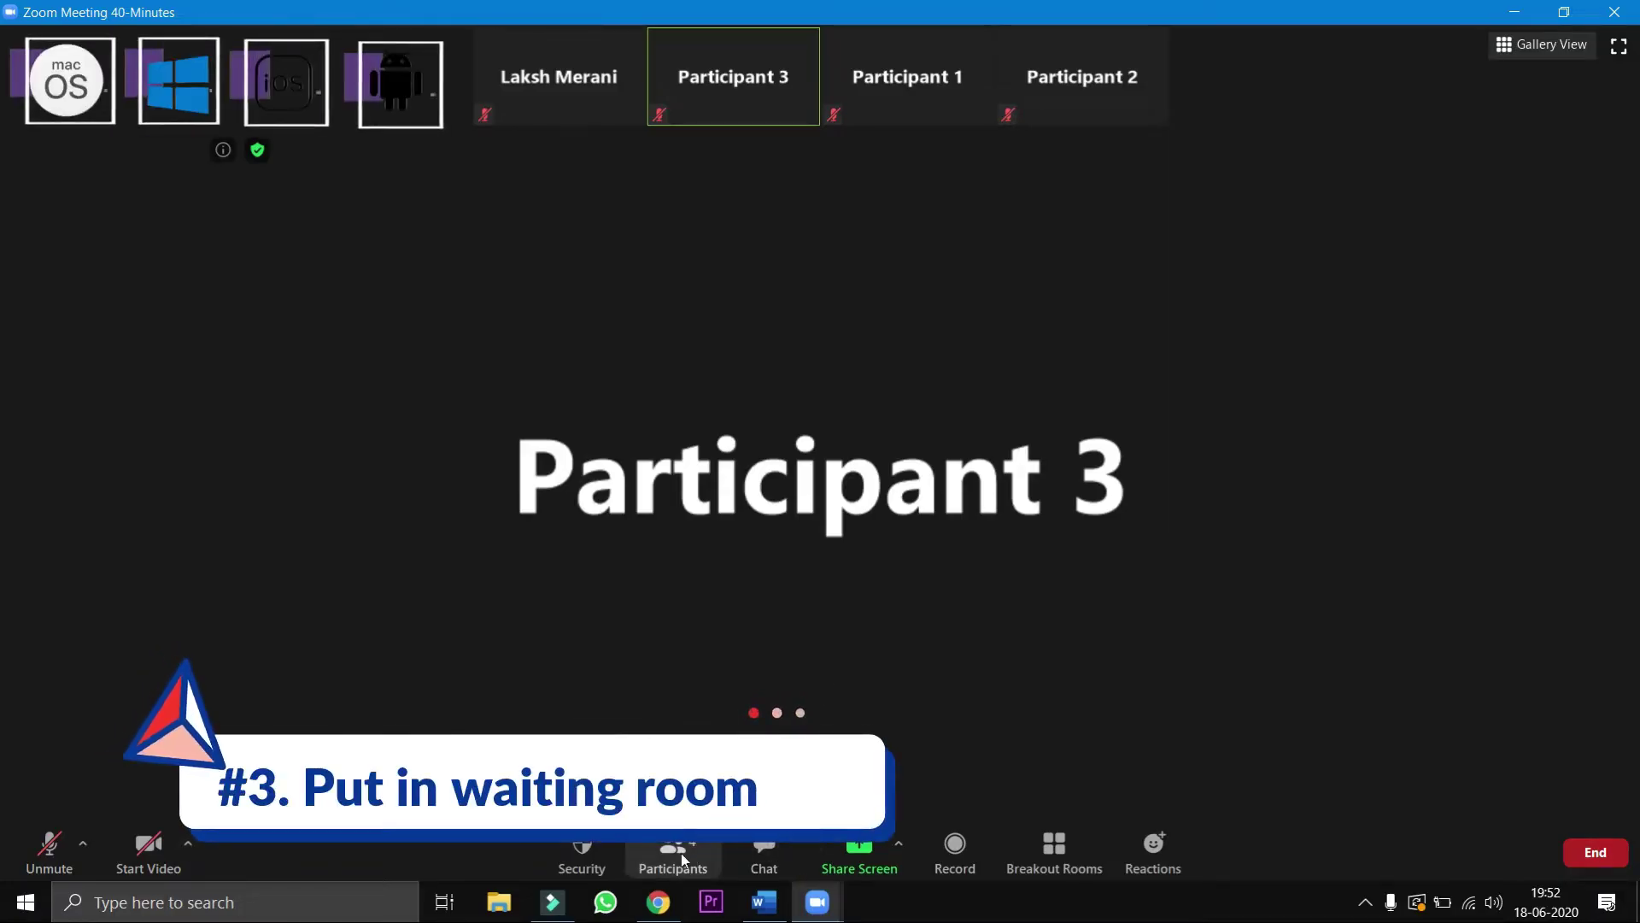
# Step: Put Participant 1 in the waiting room from the participants list
pyautogui.click(680, 854)
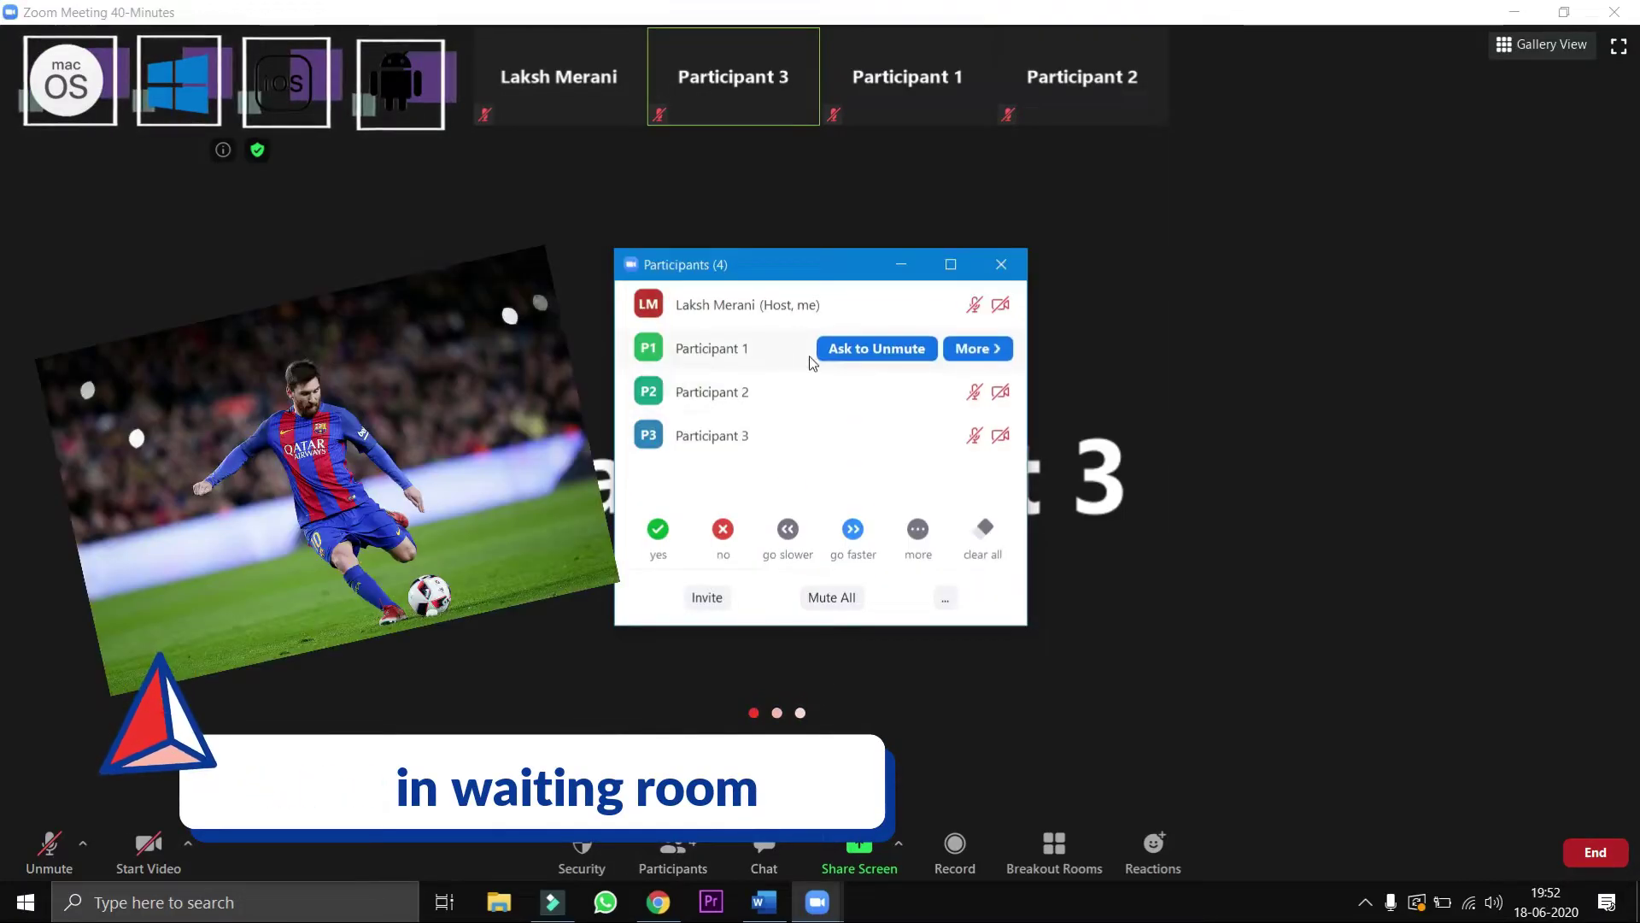
pyautogui.click(984, 349)
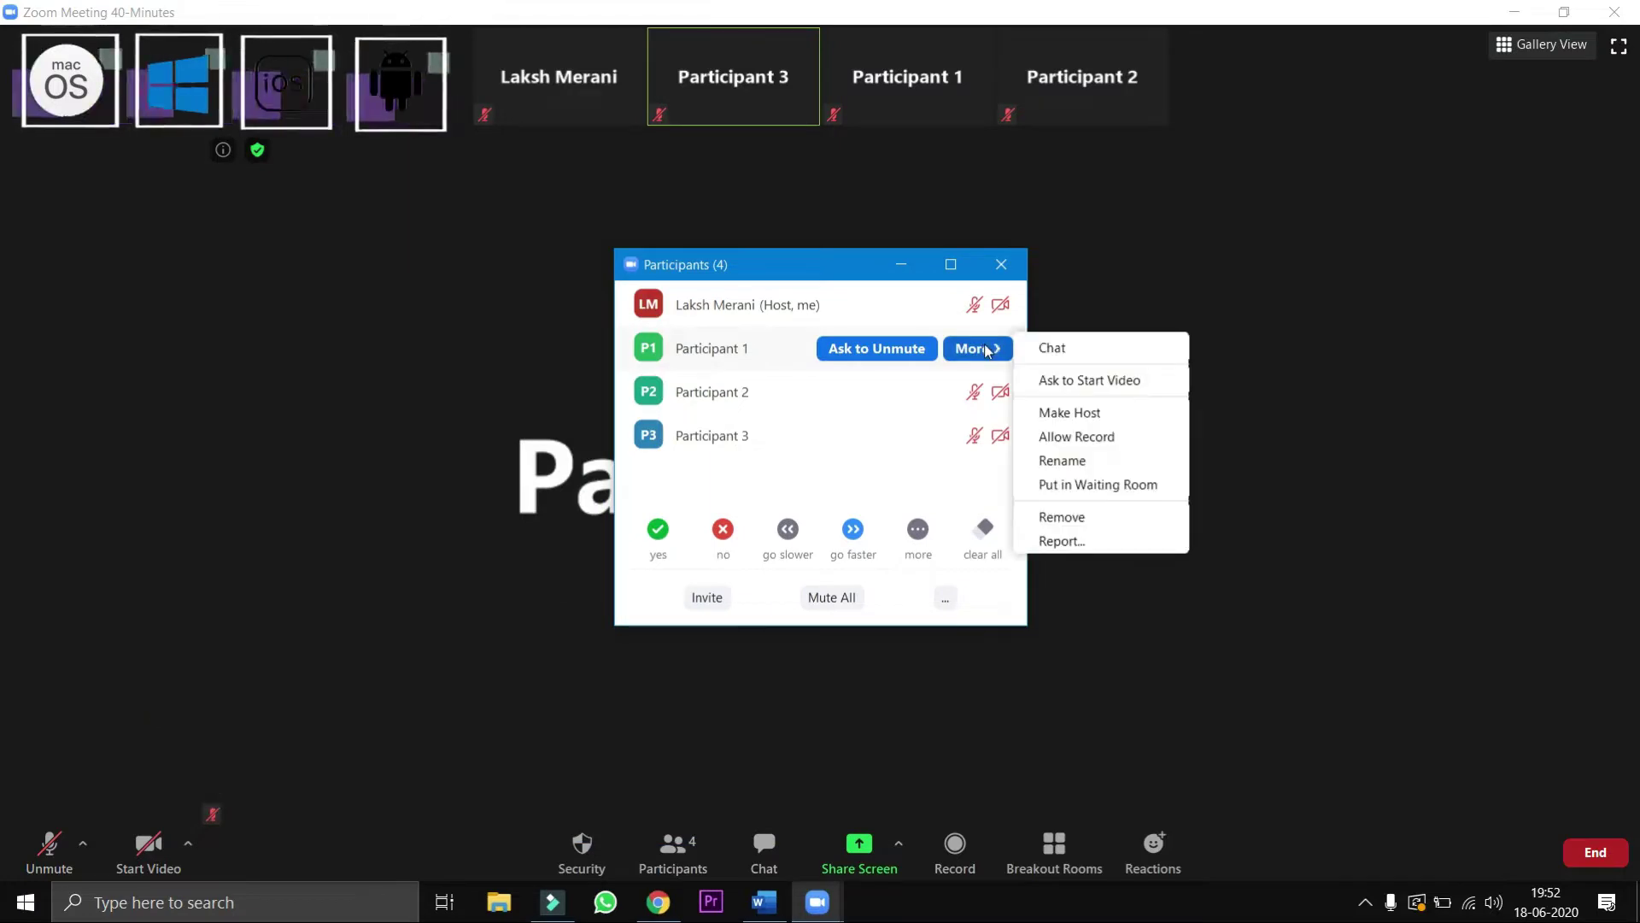
pyautogui.click(1083, 489)
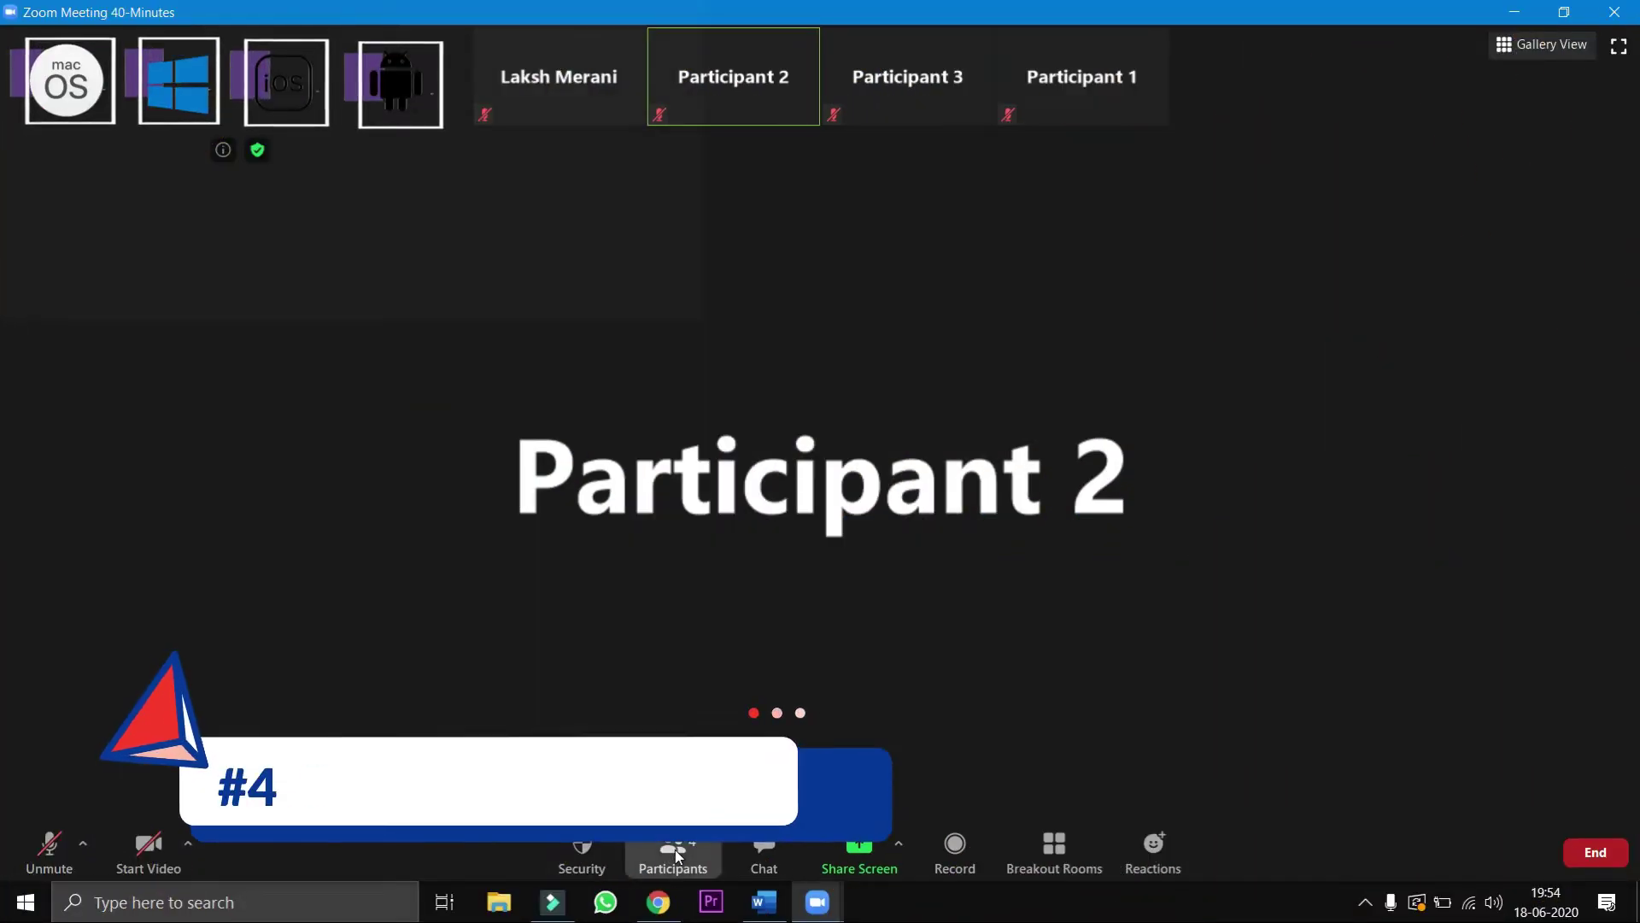
# Step: Open the report to Zoom for Participant 3 from the participants list
pyautogui.click(675, 850)
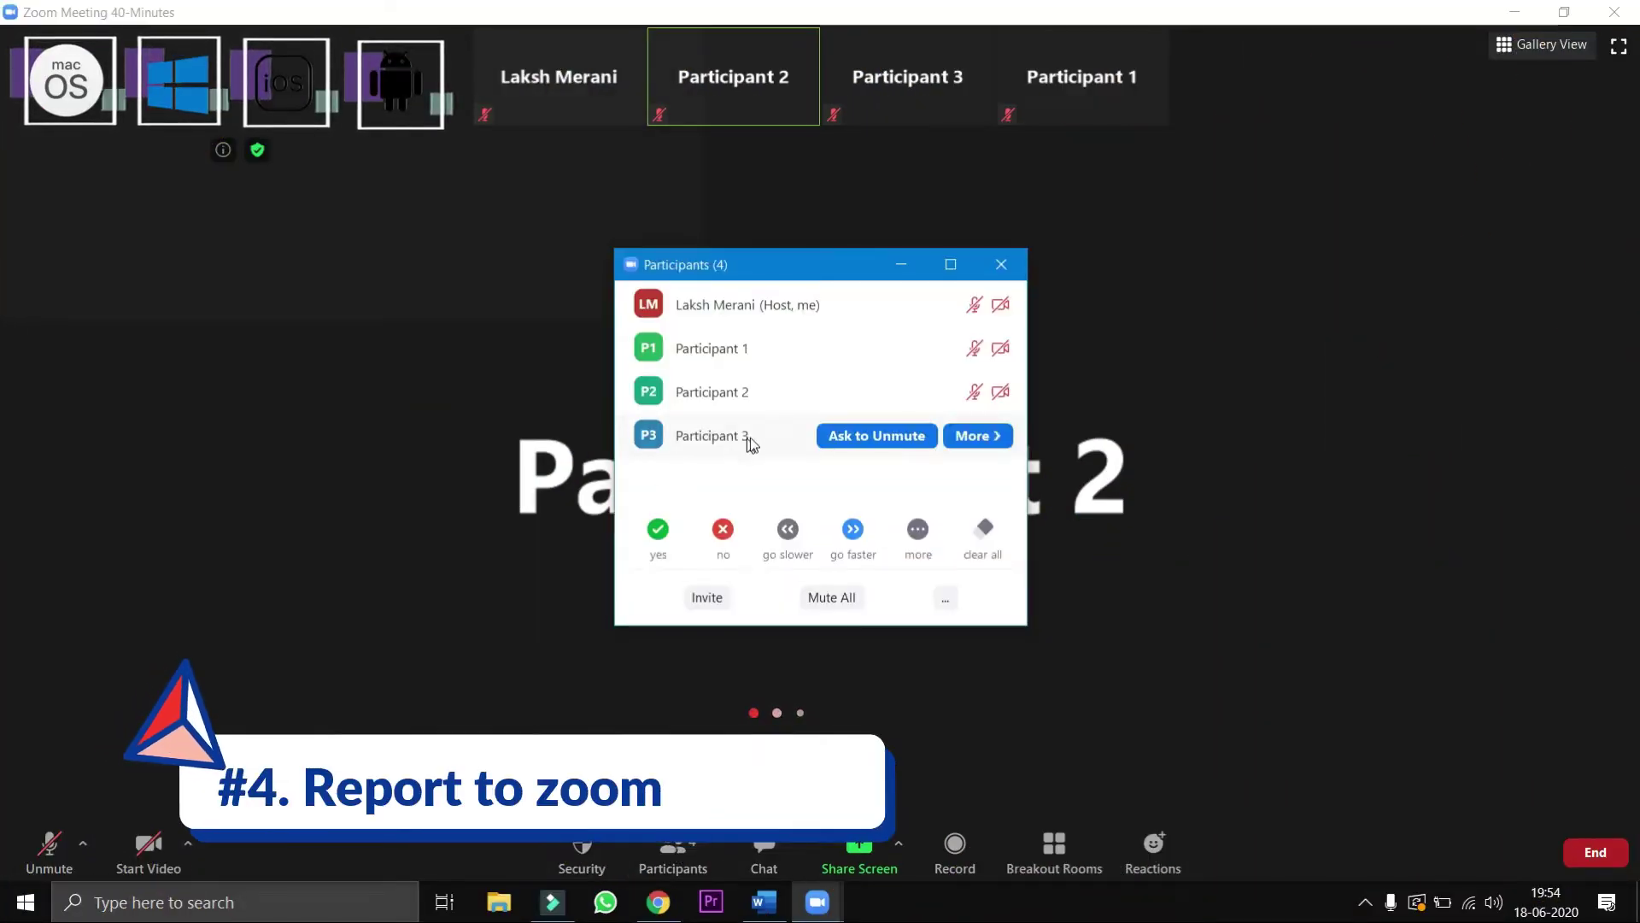
pyautogui.click(998, 440)
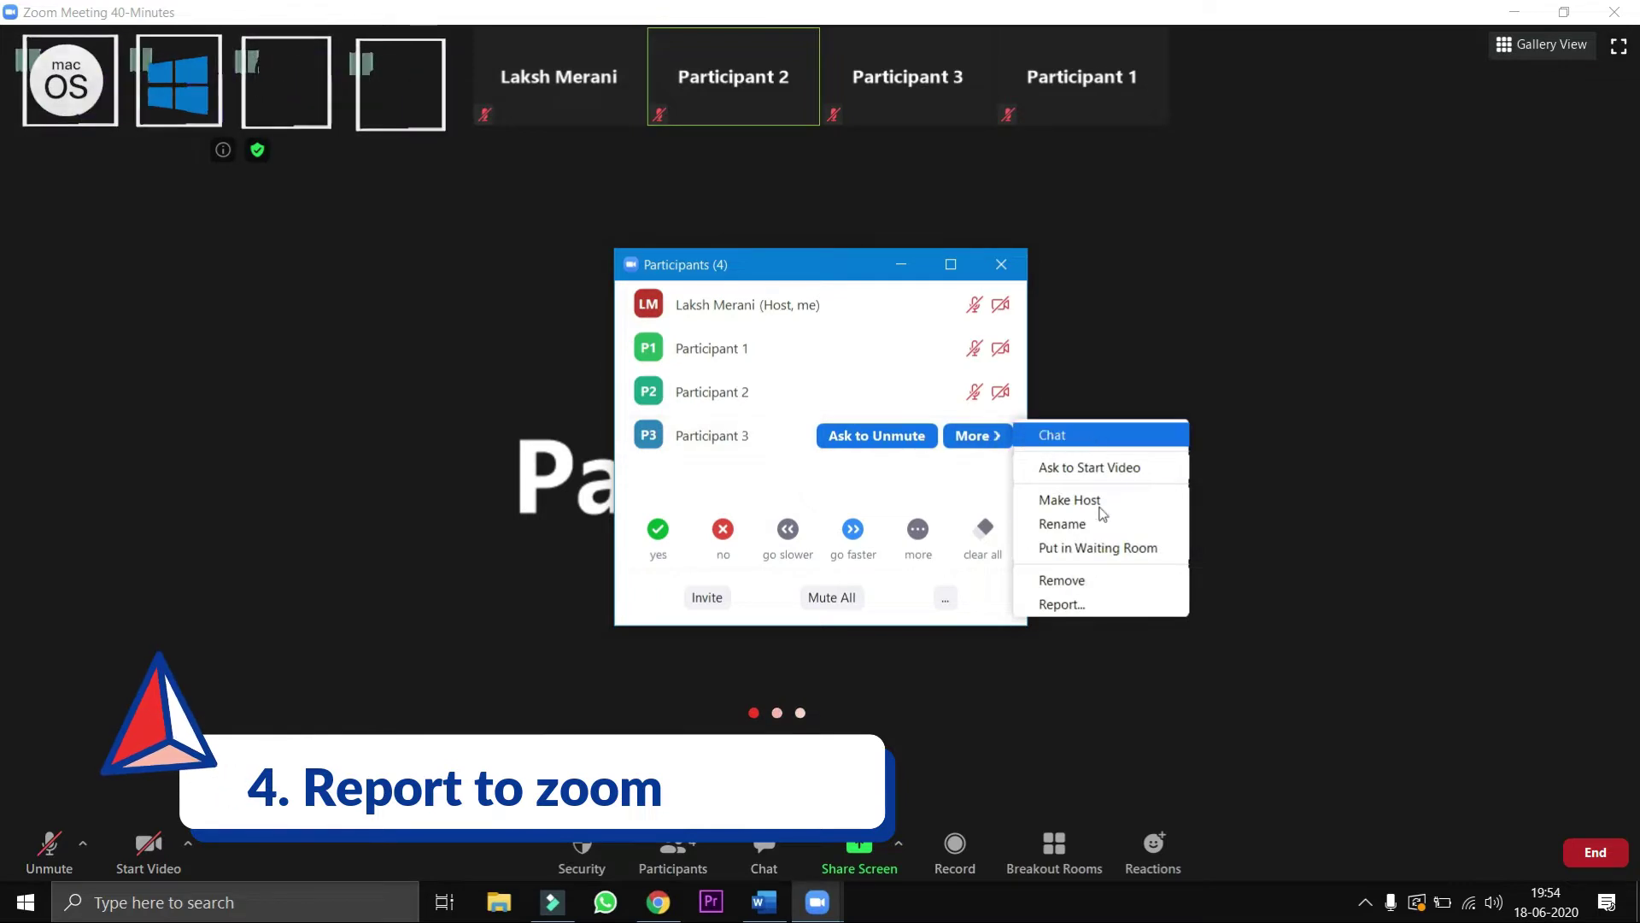
pyautogui.click(1063, 604)
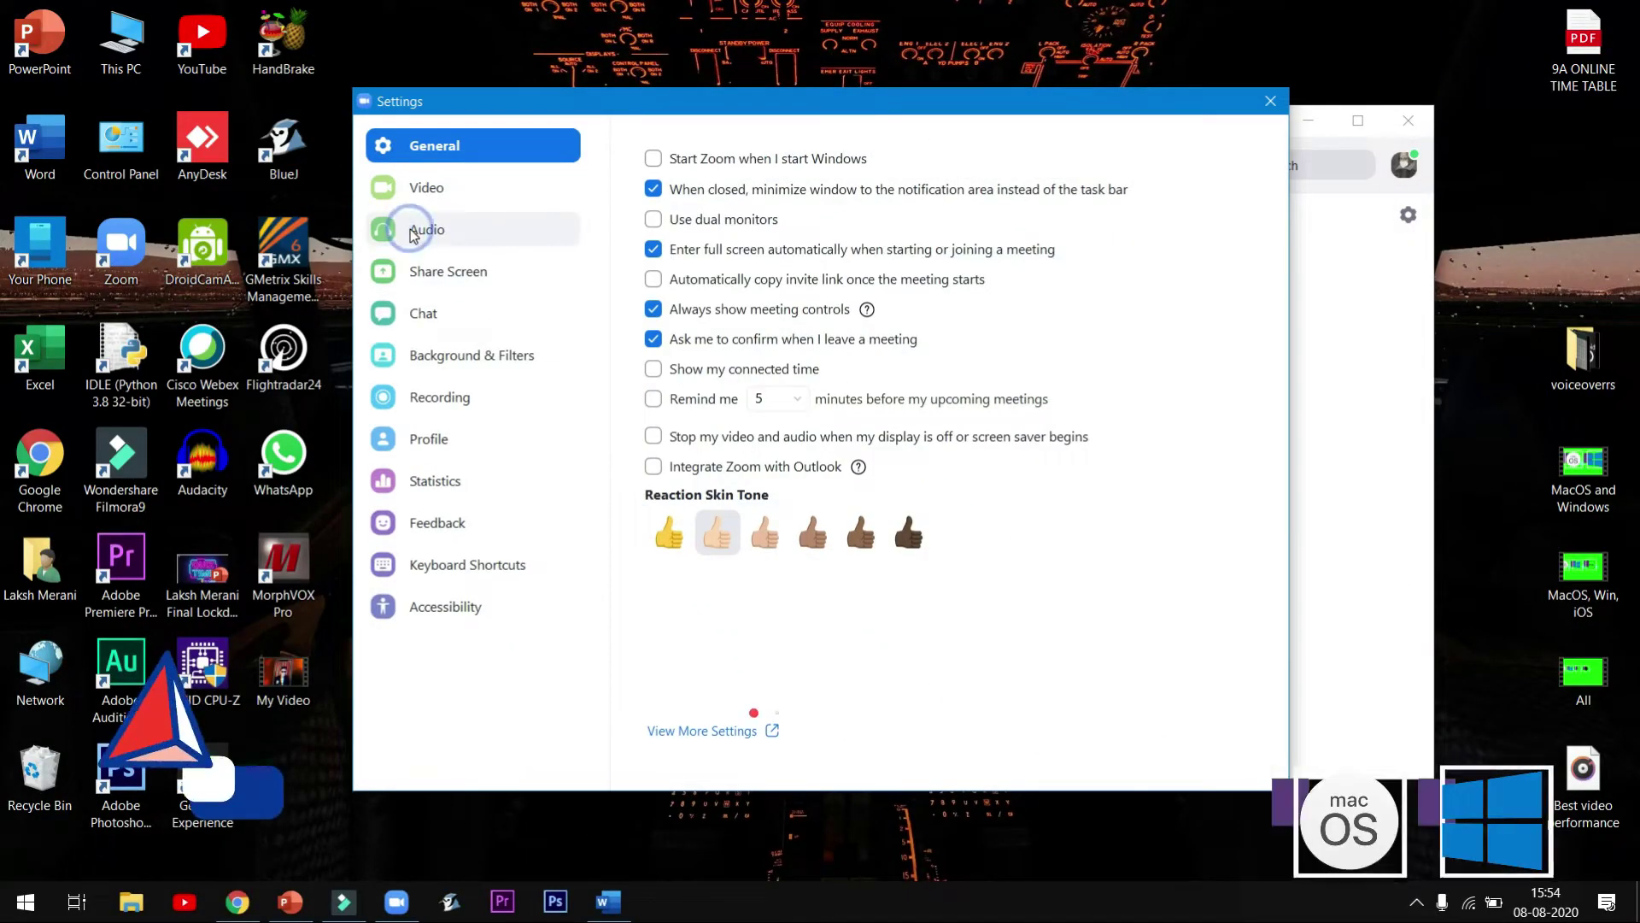
# Step: Try the Low and Medium background noise suppression levels in the audio settings and set the level to High
pyautogui.click(414, 232)
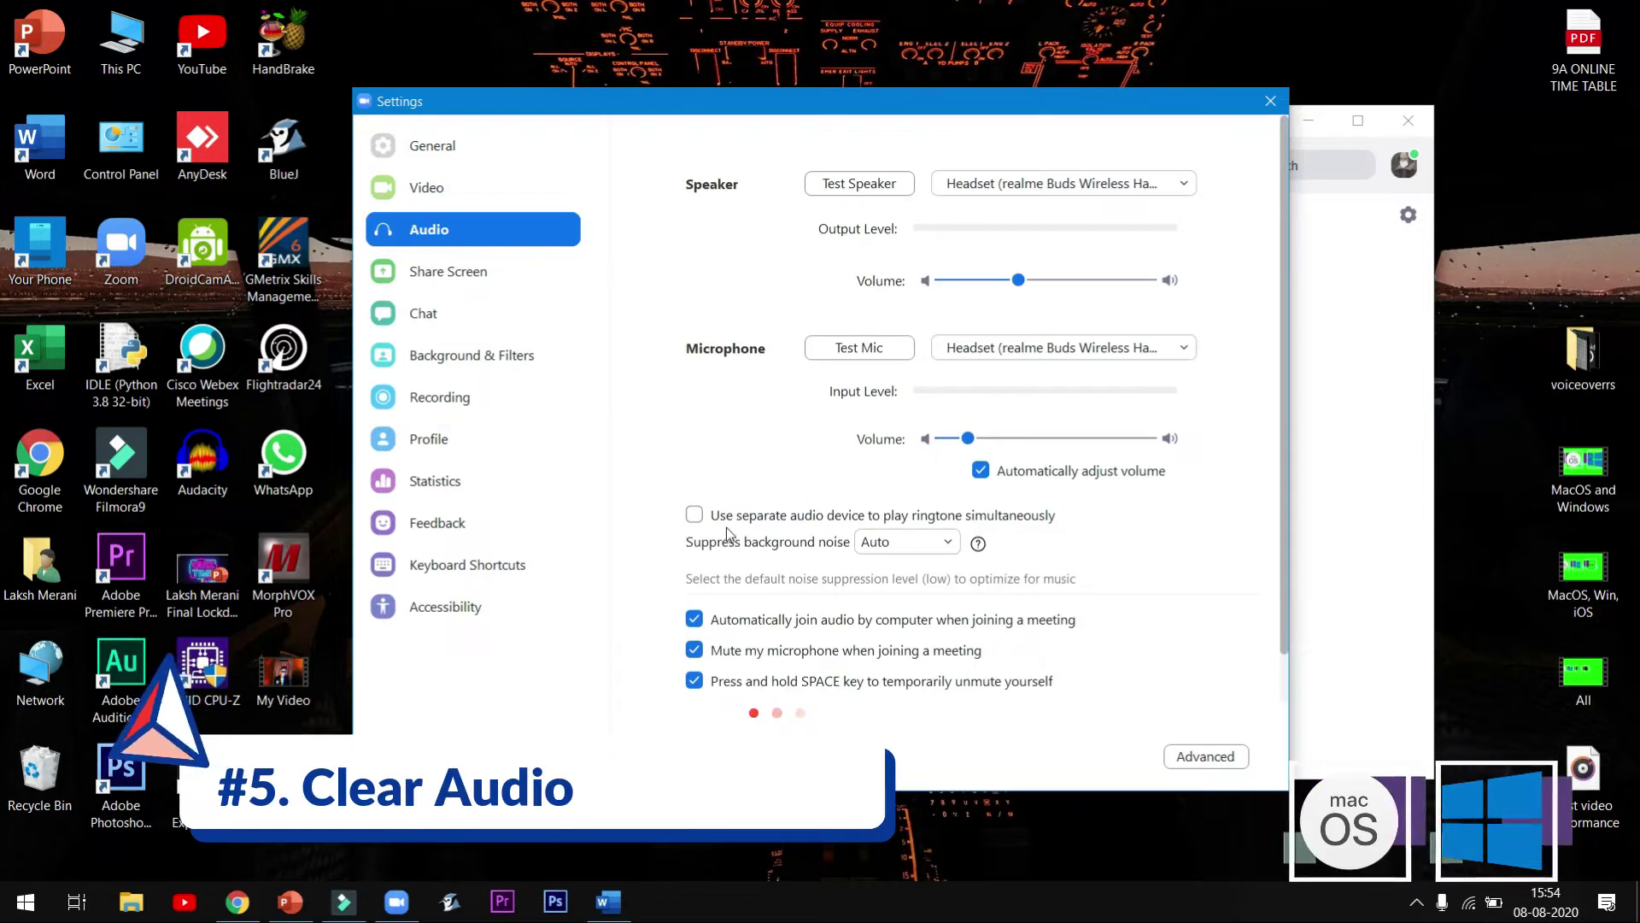
pyautogui.click(881, 547)
pyautogui.click(896, 615)
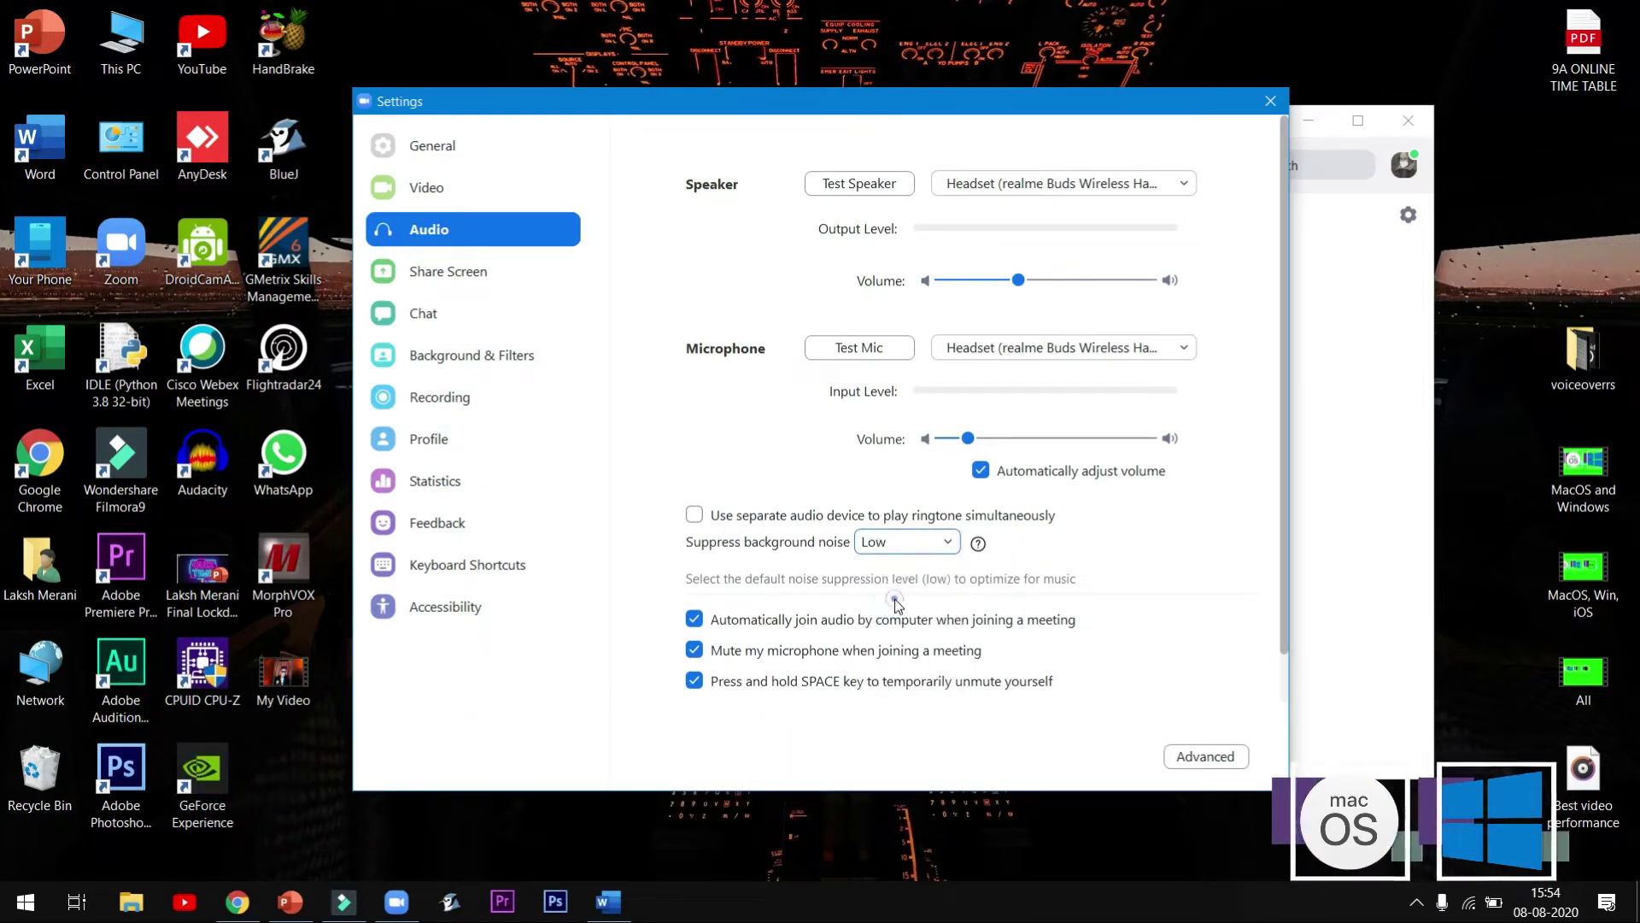
pyautogui.click(904, 541)
pyautogui.click(901, 641)
pyautogui.click(904, 541)
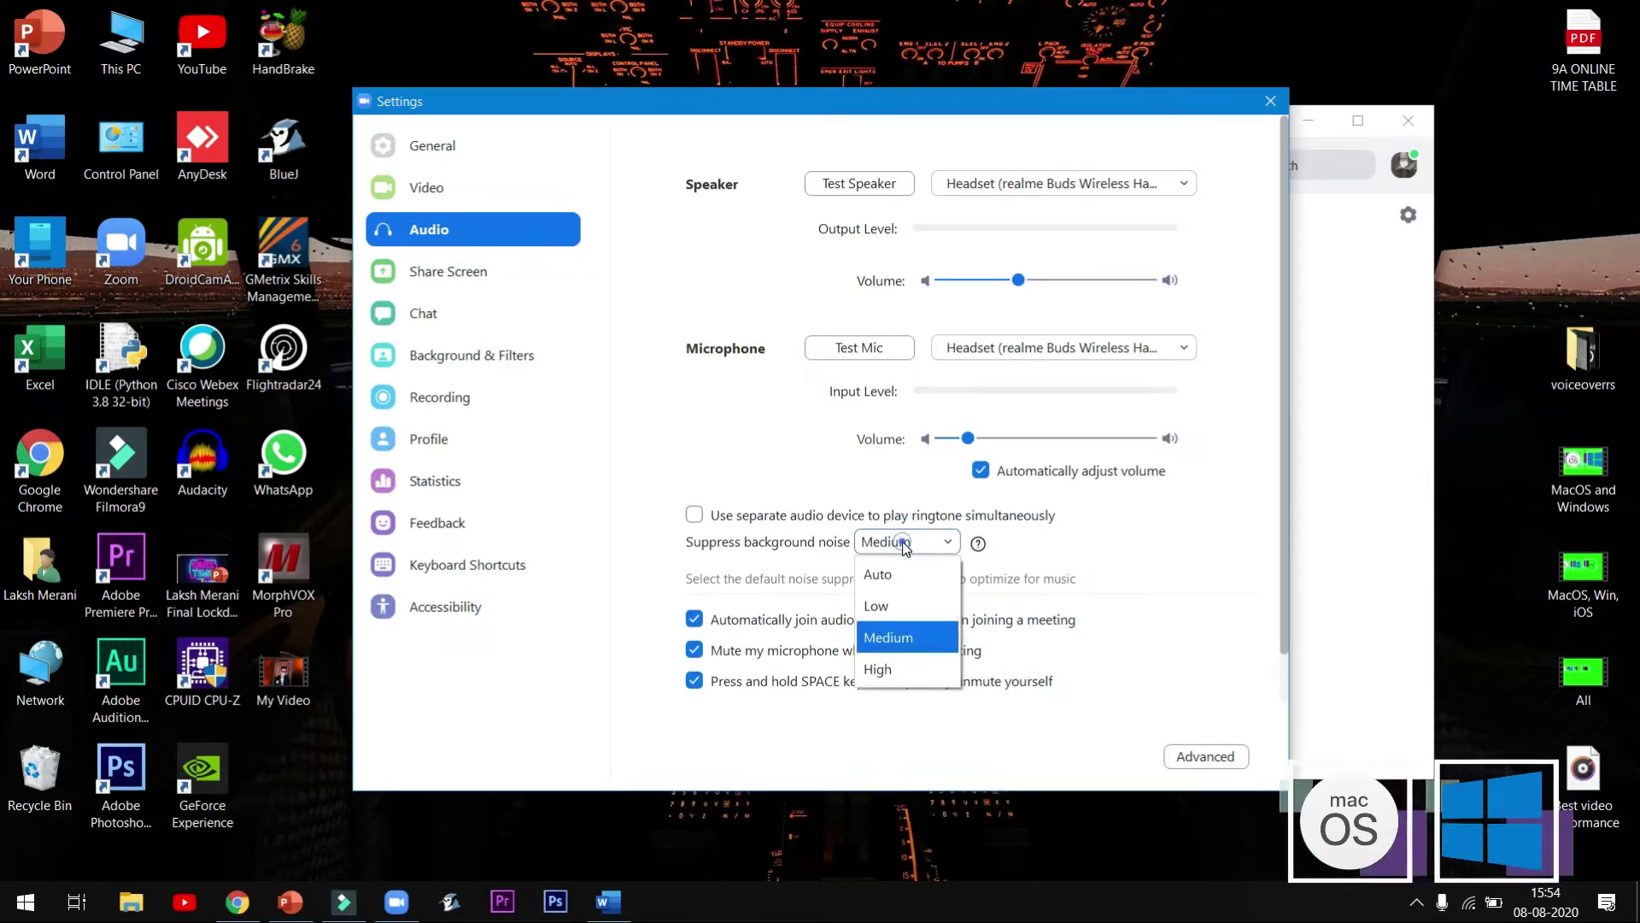
pyautogui.click(901, 668)
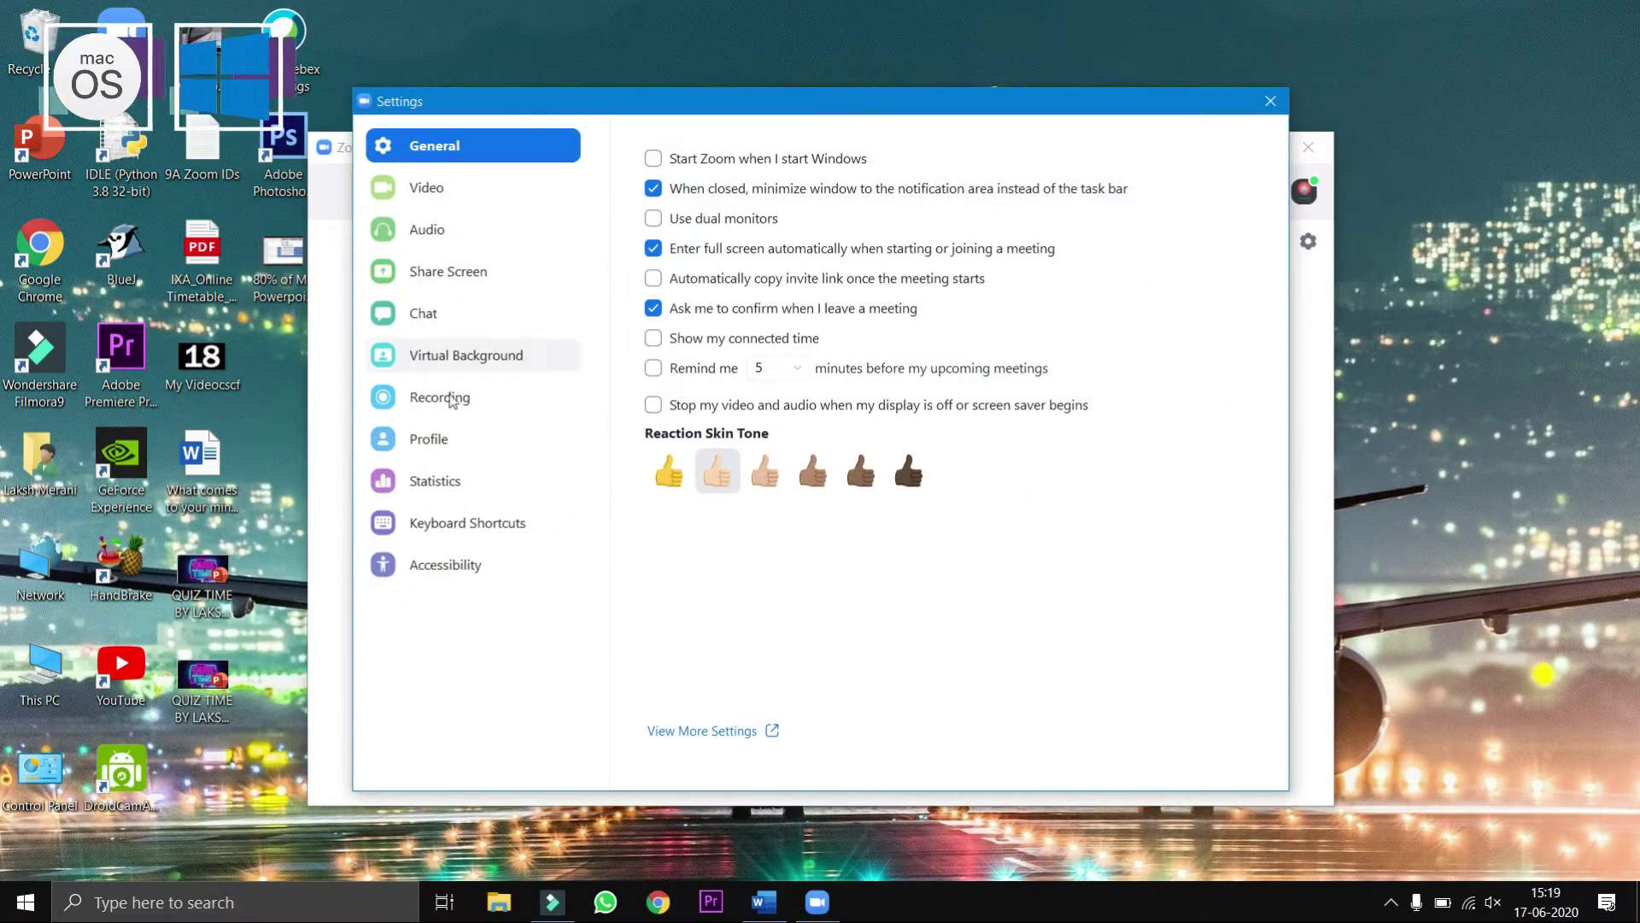
# Step: Enable the global shortcuts for navigating among popup windows, switching to speaker view and switching to gallery view
pyautogui.click(429, 524)
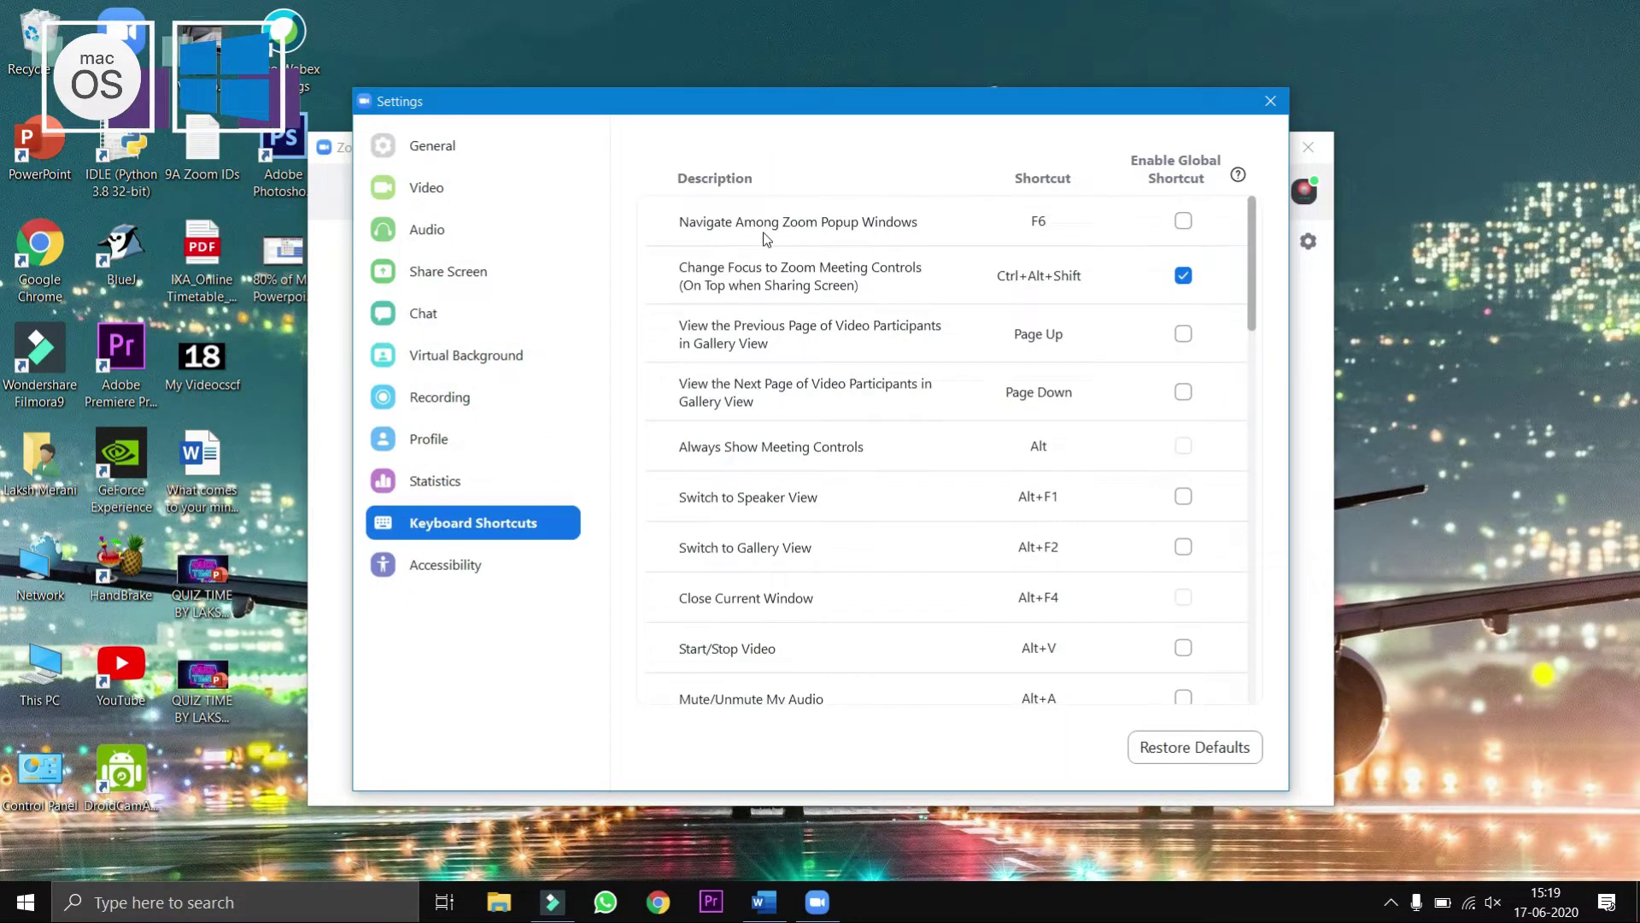
pyautogui.click(1183, 221)
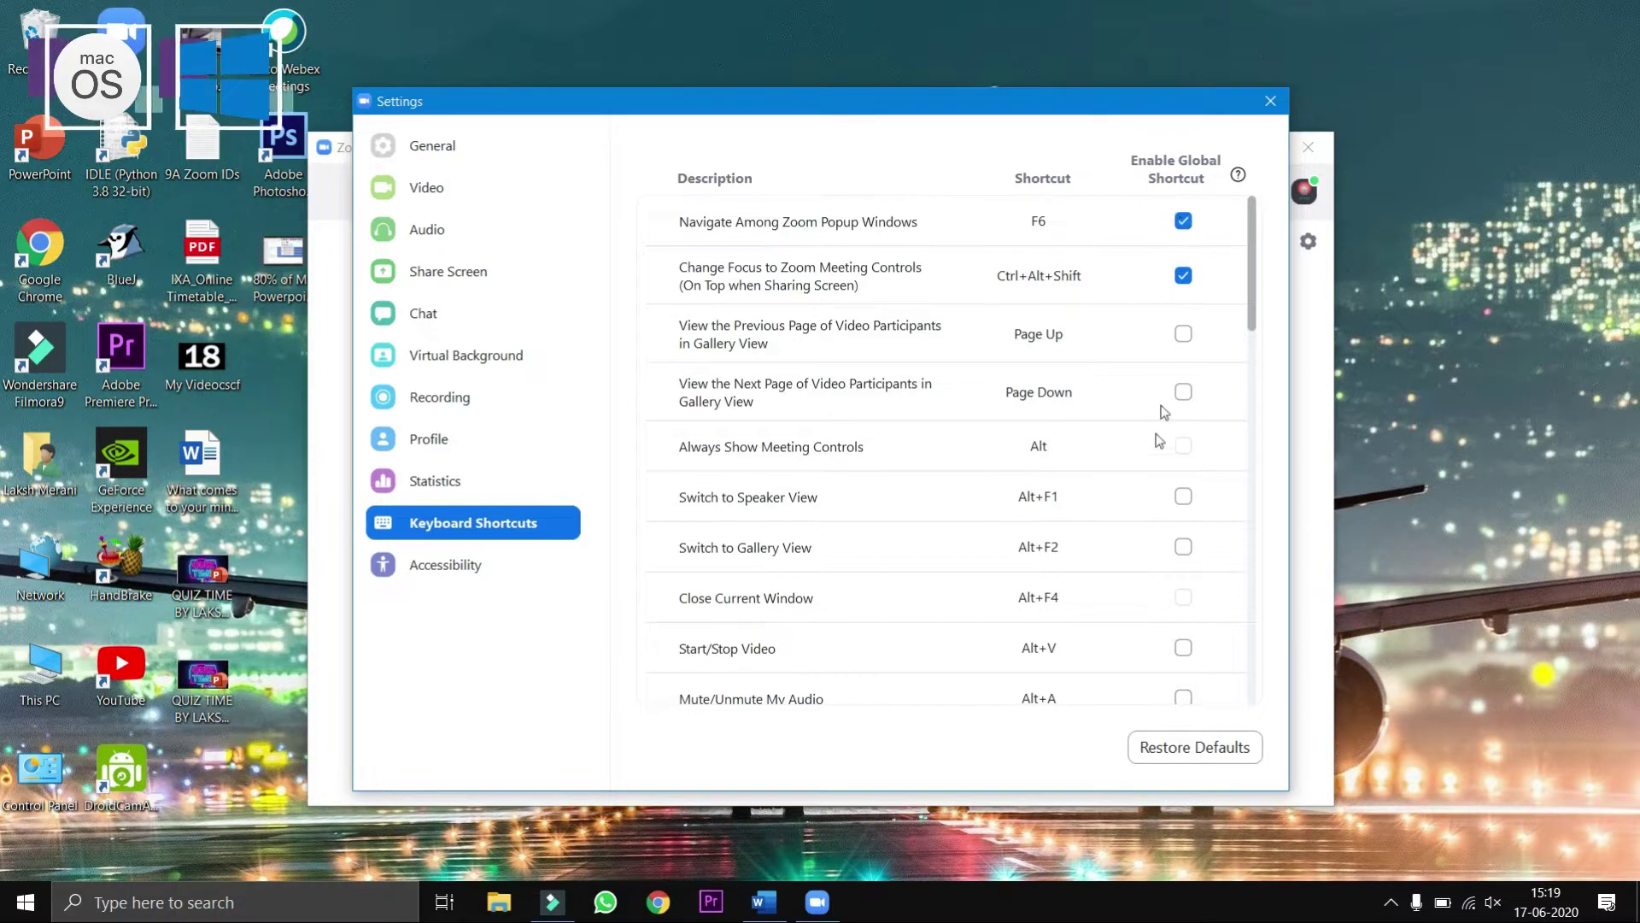
pyautogui.click(1184, 501)
pyautogui.scroll(-8, 1184, 521)
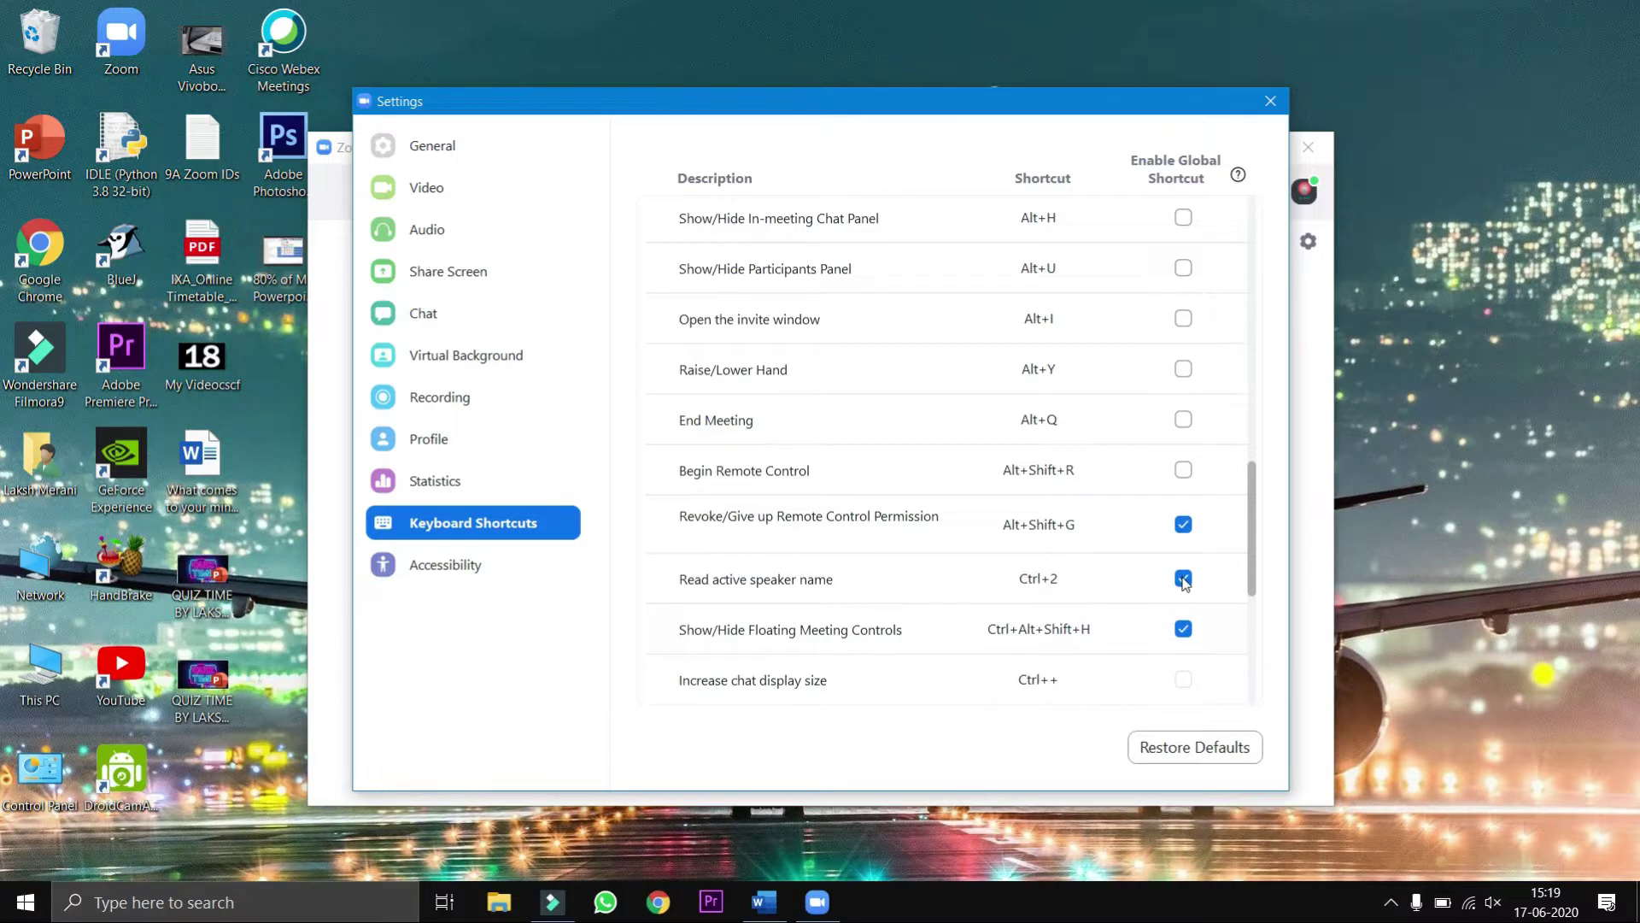
pyautogui.scroll(10, 1180, 527)
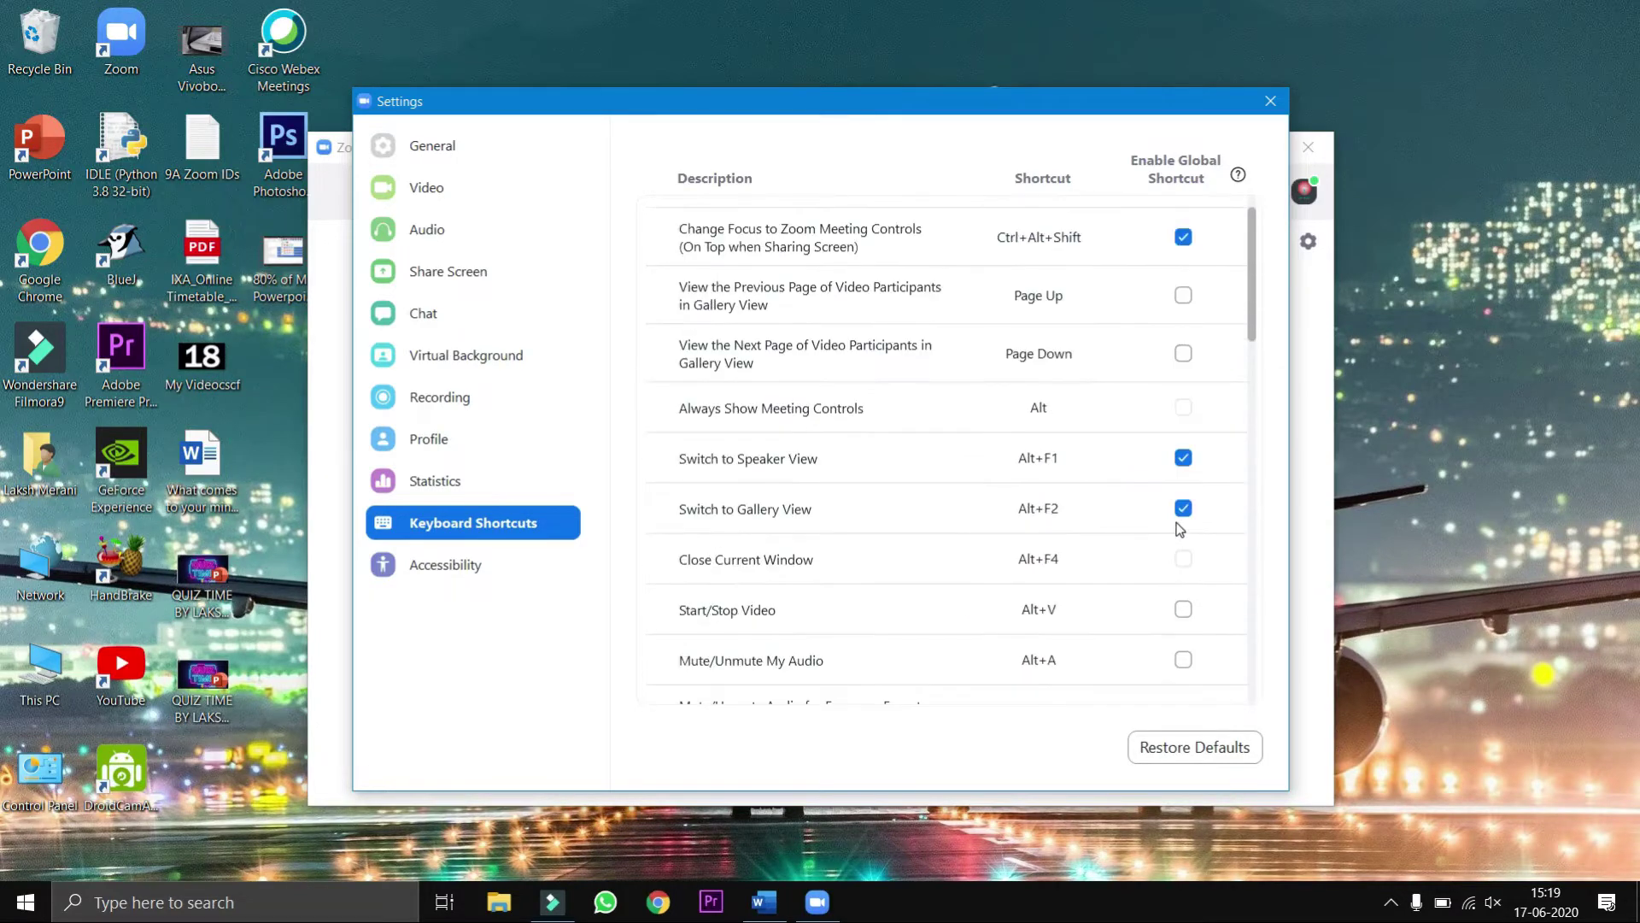
pyautogui.scroll(1, 1190, 469)
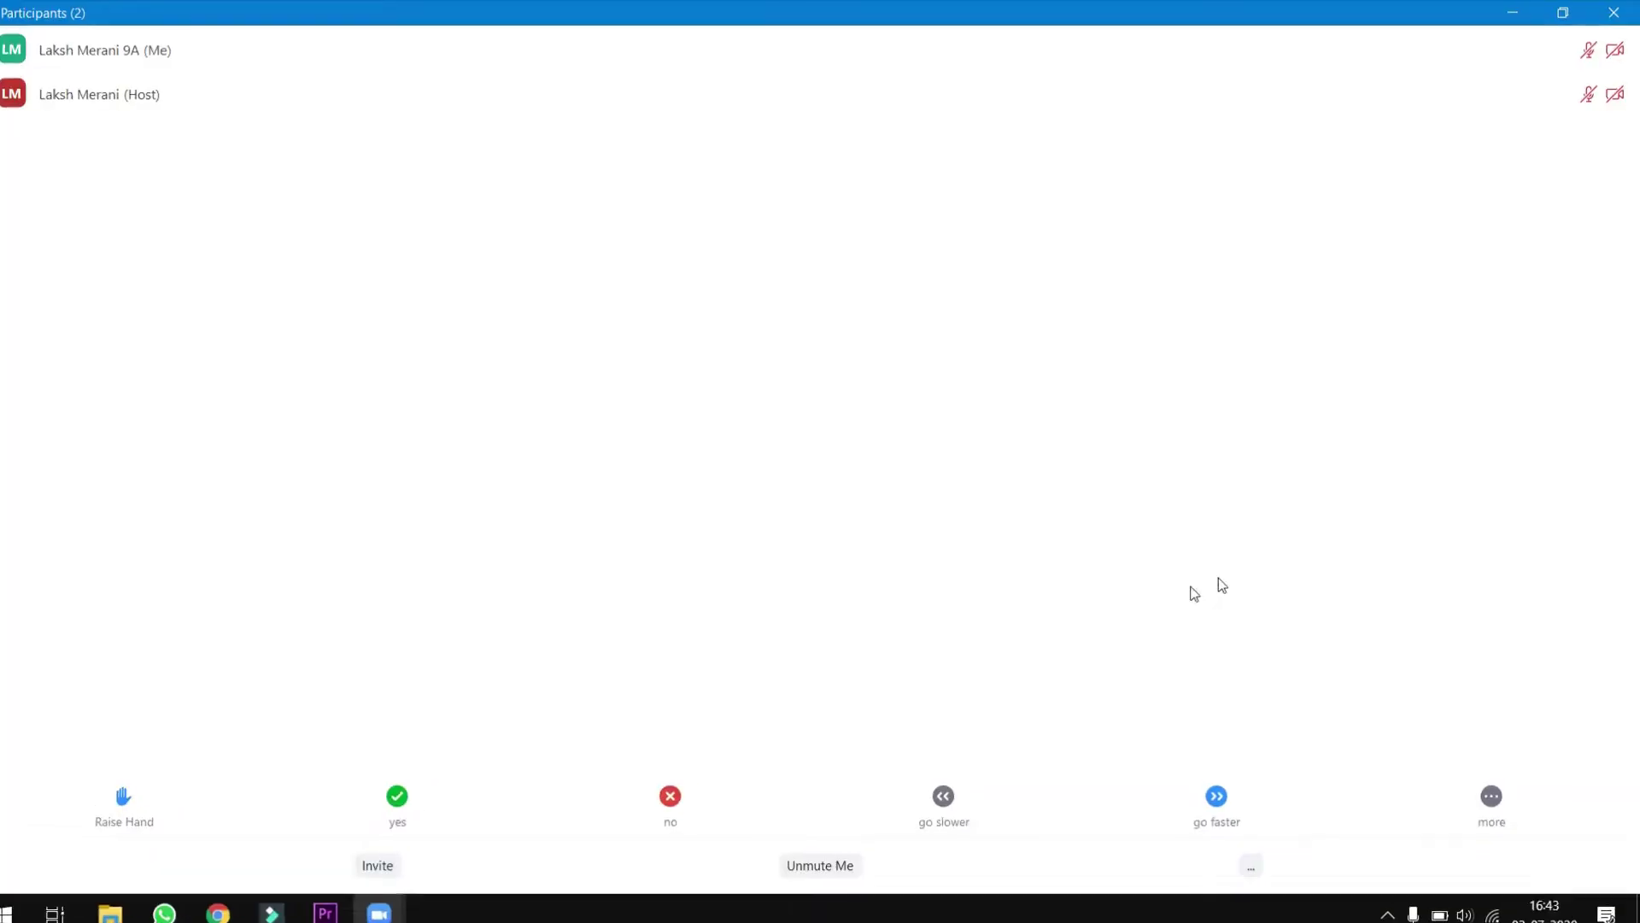
# Step: Raise a hand in the meeting as the attendee and lower it again
pyautogui.hotkey('alt', 'y')
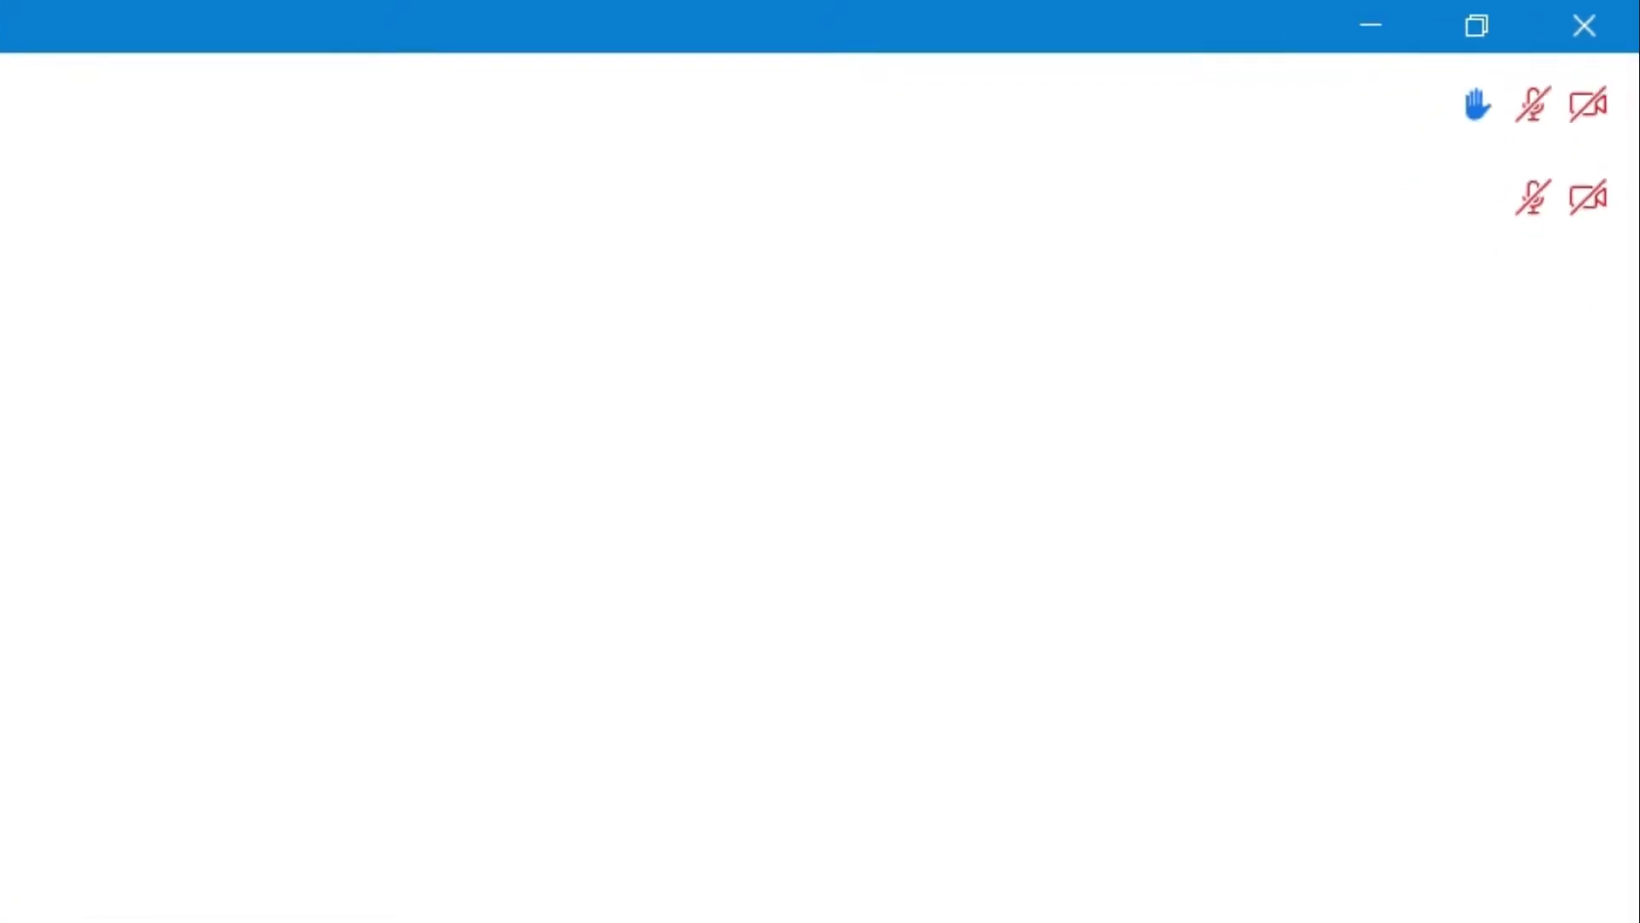
pyautogui.hotkey('alt', 'y')
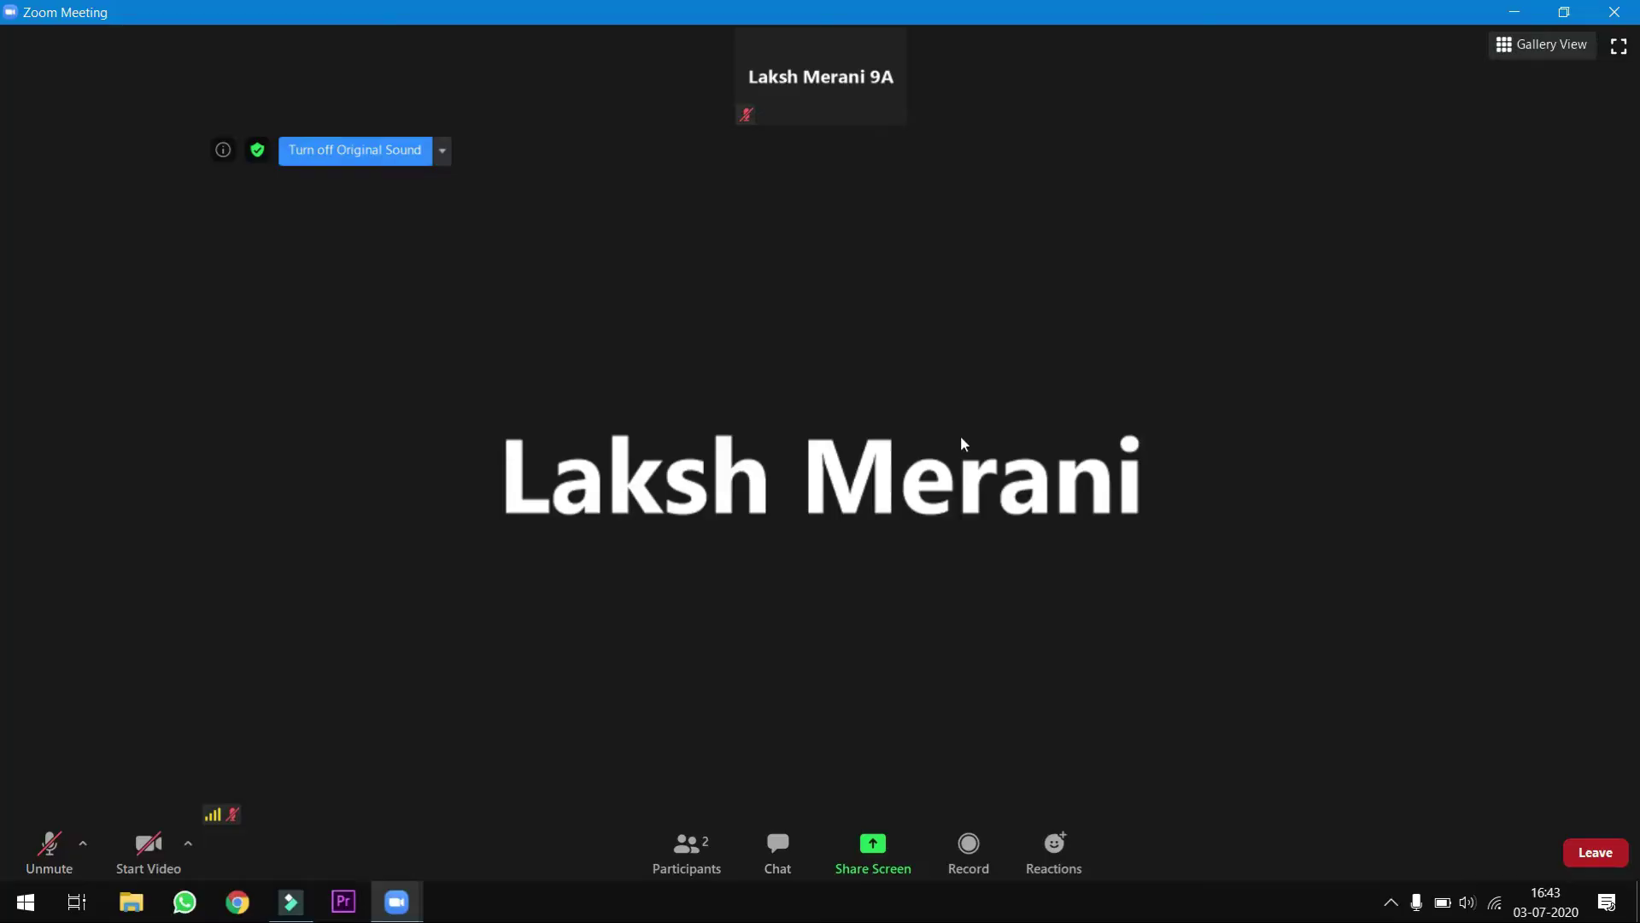
# Step: Leave the meeting and confirm leaving
pyautogui.hotkey('alt', 'q')
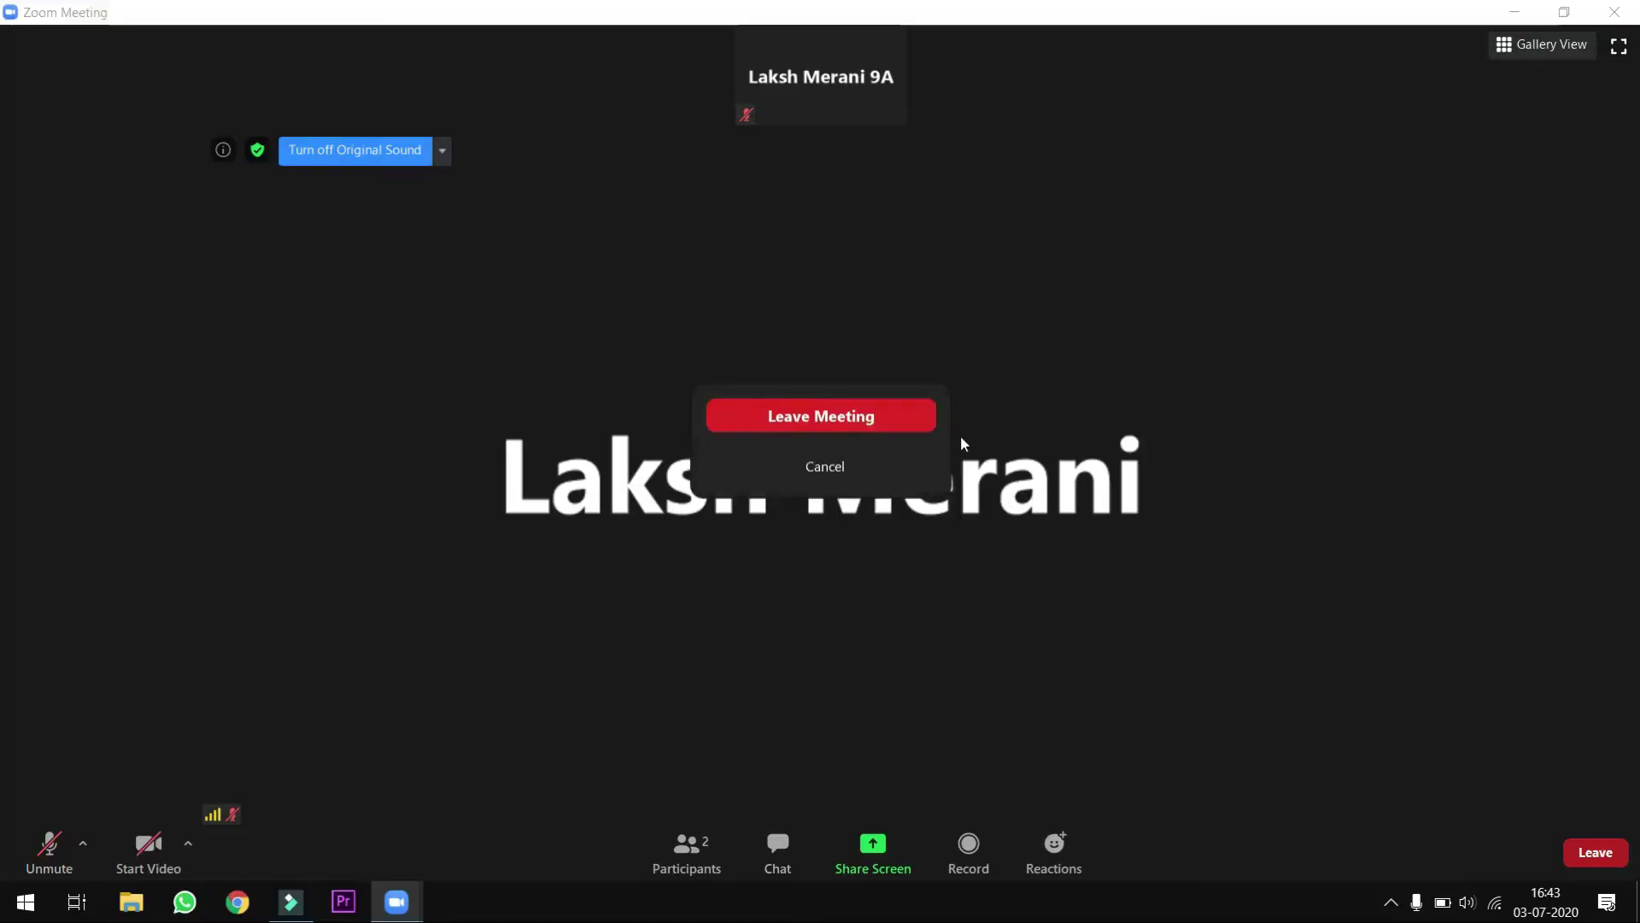
pyautogui.click(805, 415)
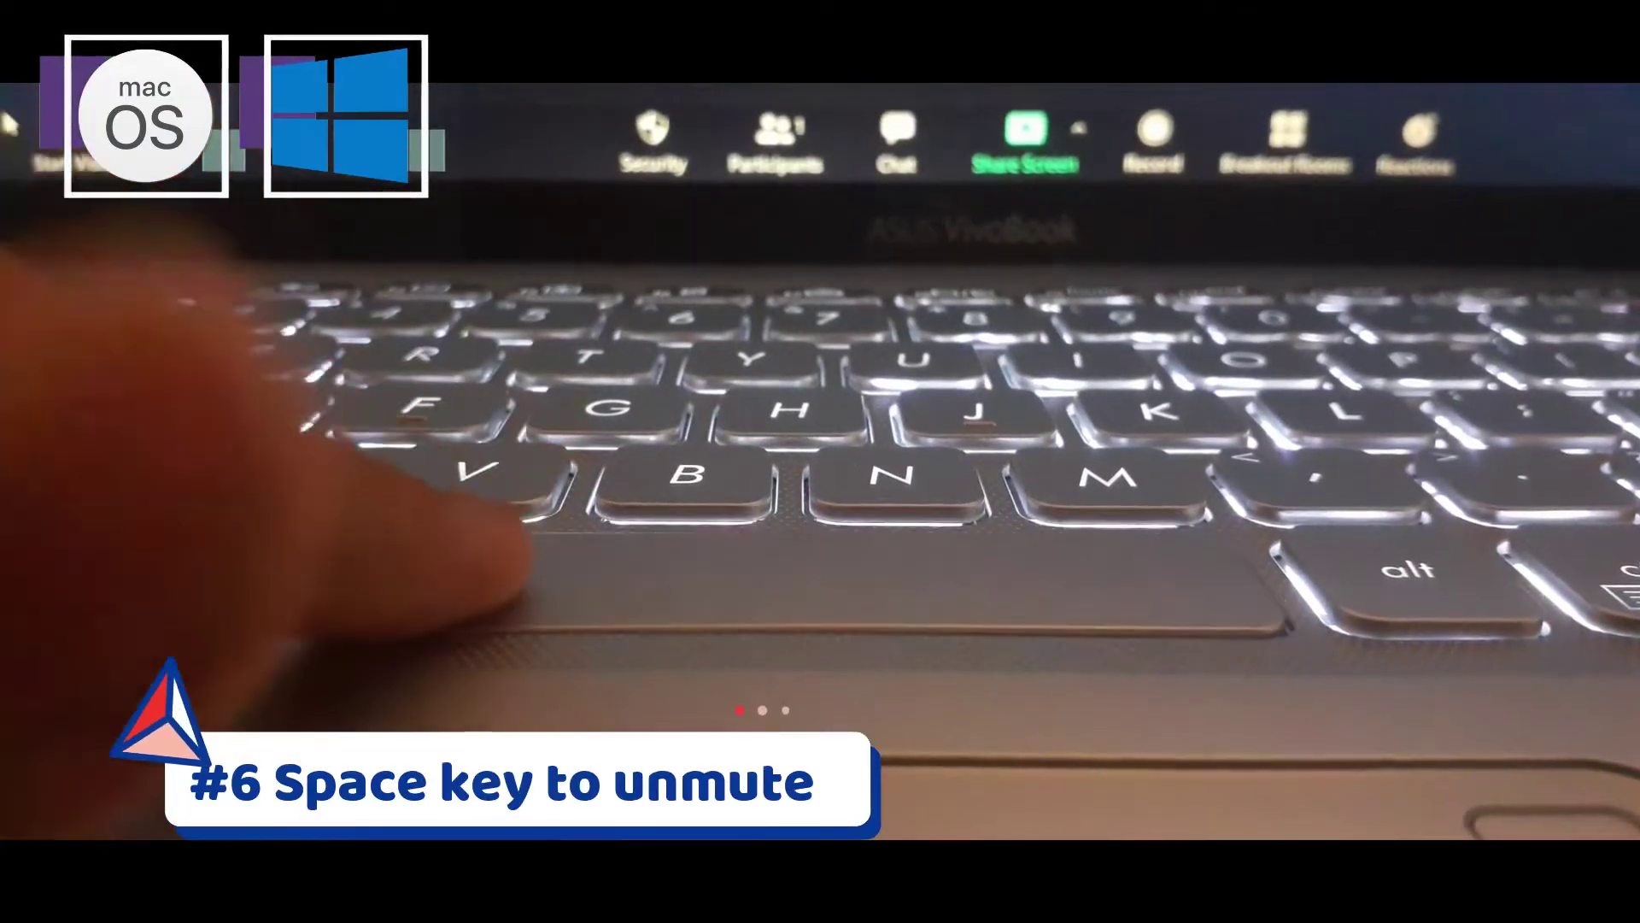
pyautogui.press('space')
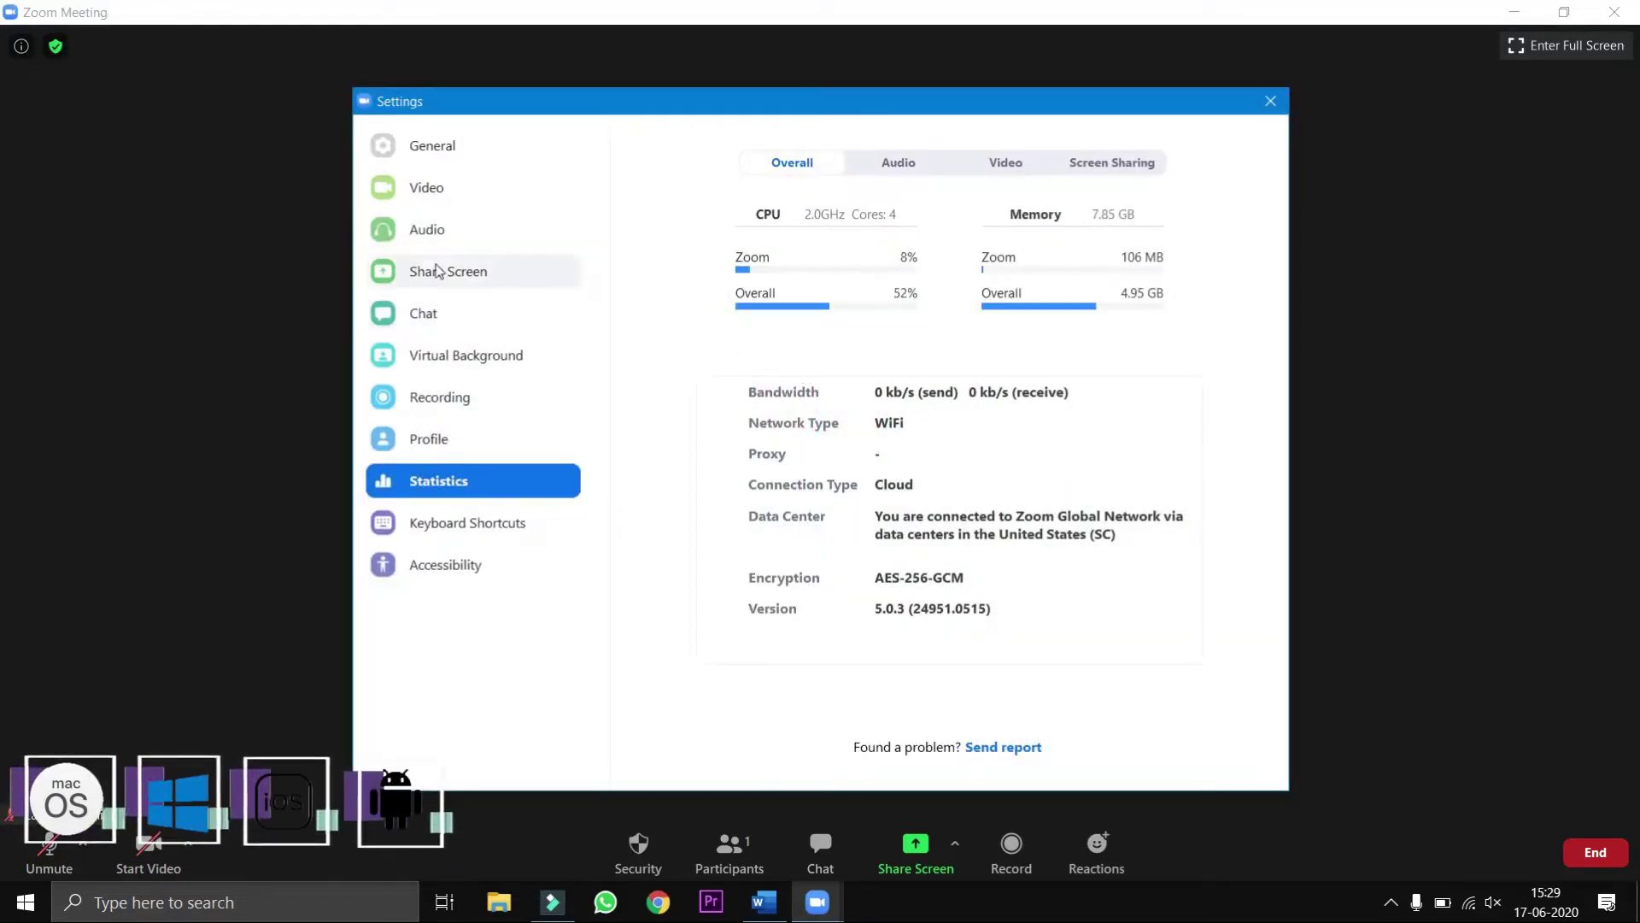
# Step: Open the audio settings
pyautogui.click(437, 231)
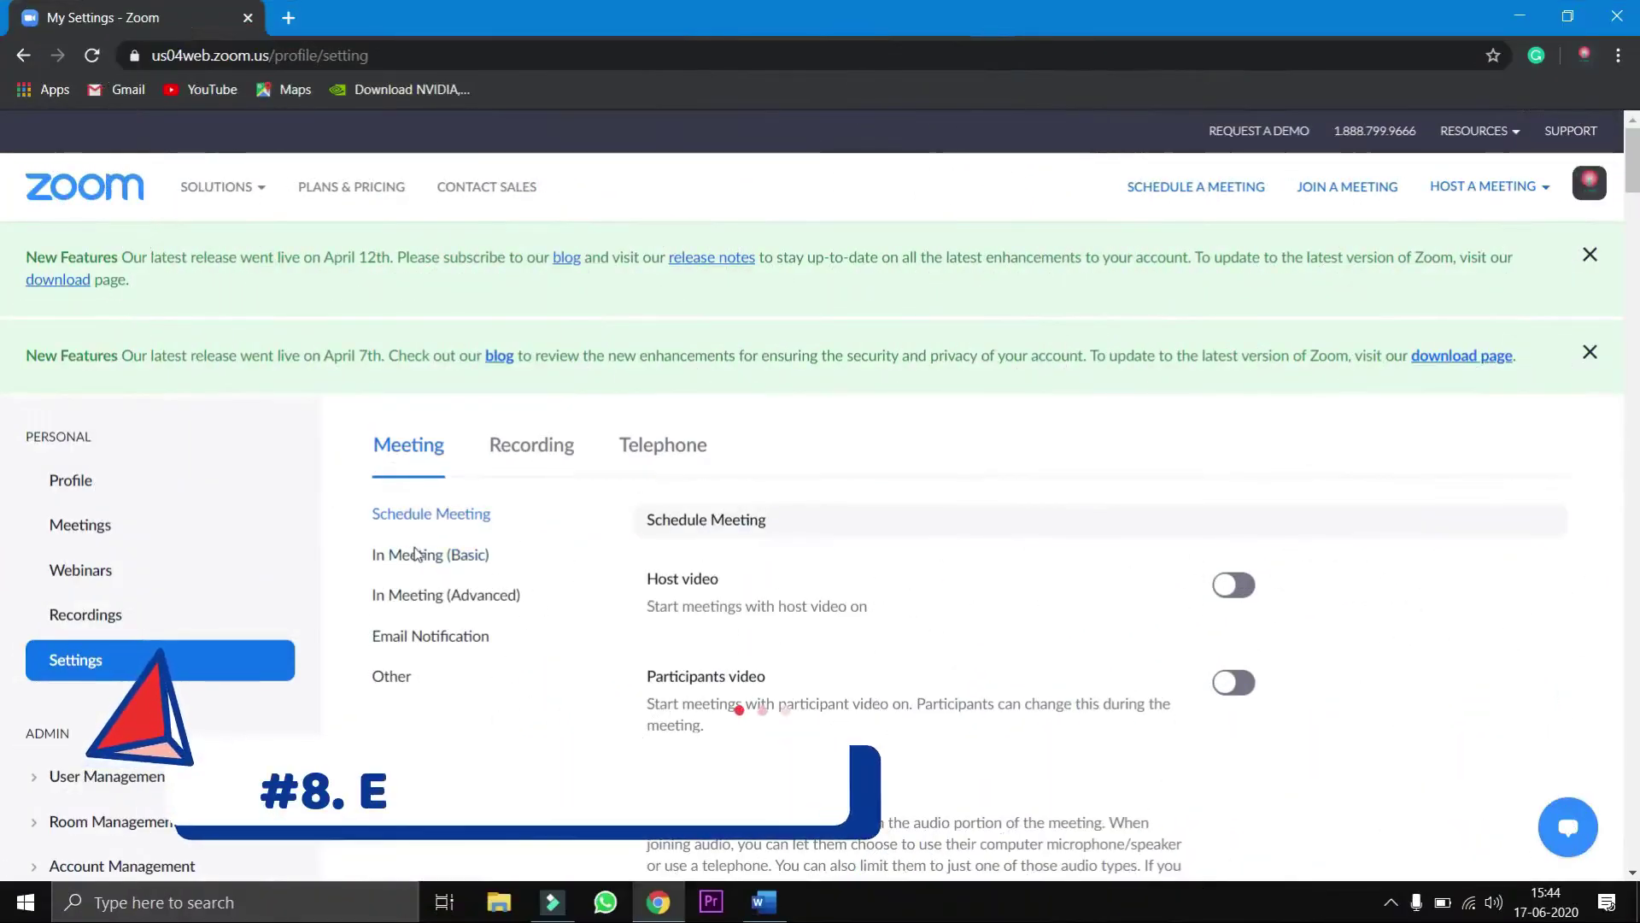
# Step: Find the sound notification option for joining or leaving in the In Meeting (Basic) settings and admit the waiting participant to the meeting
pyautogui.click(422, 560)
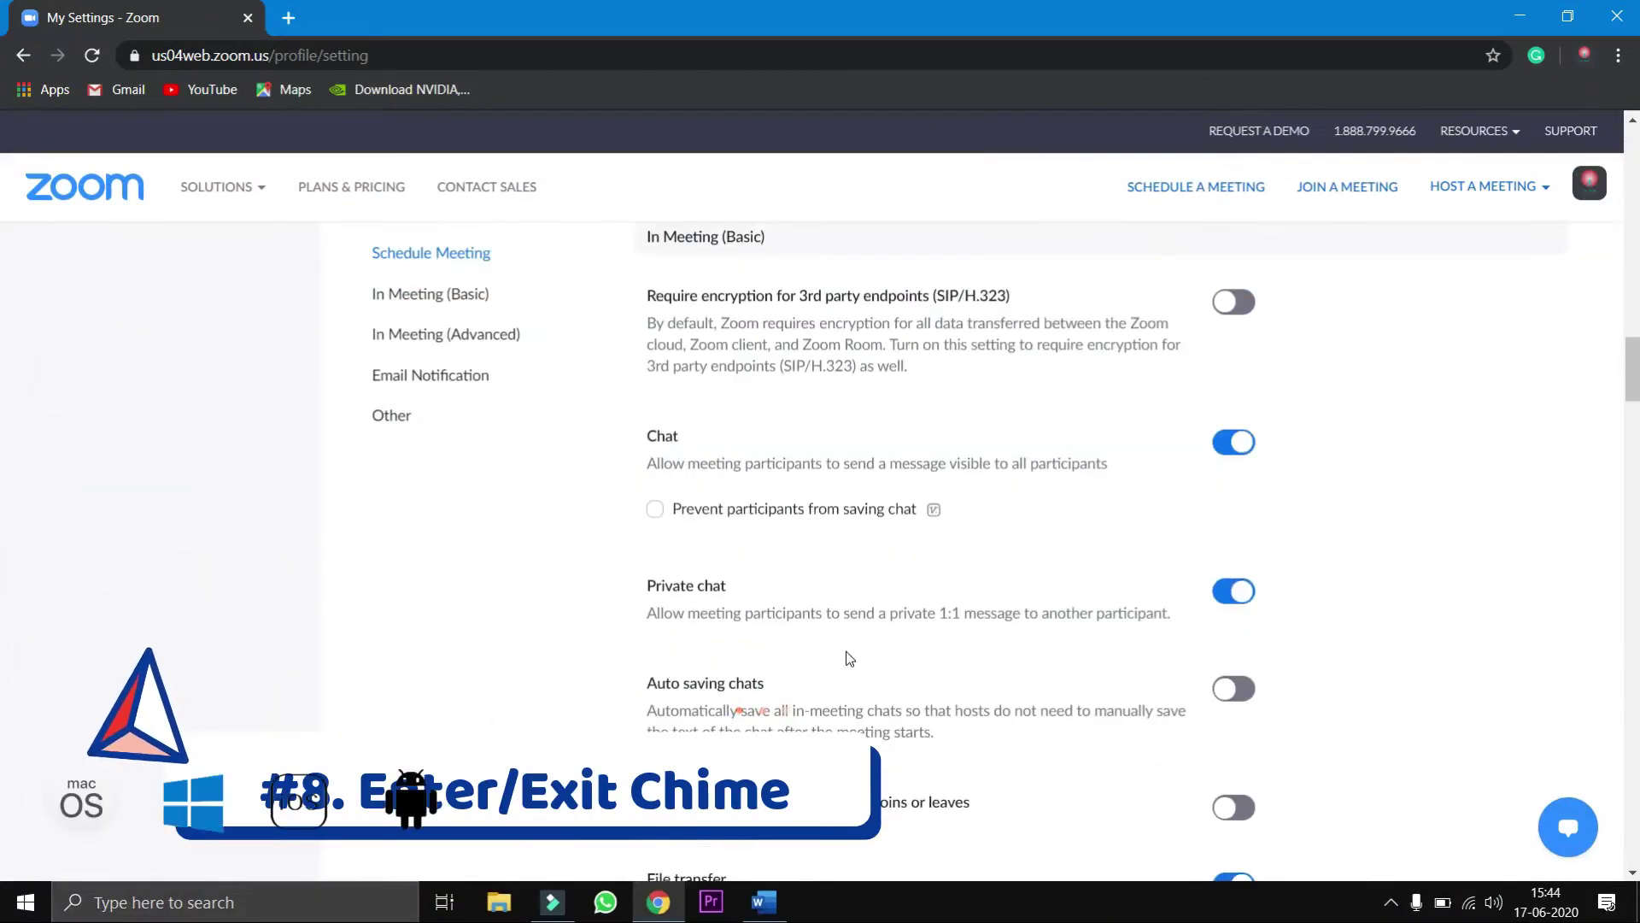
pyautogui.scroll(-4, 846, 651)
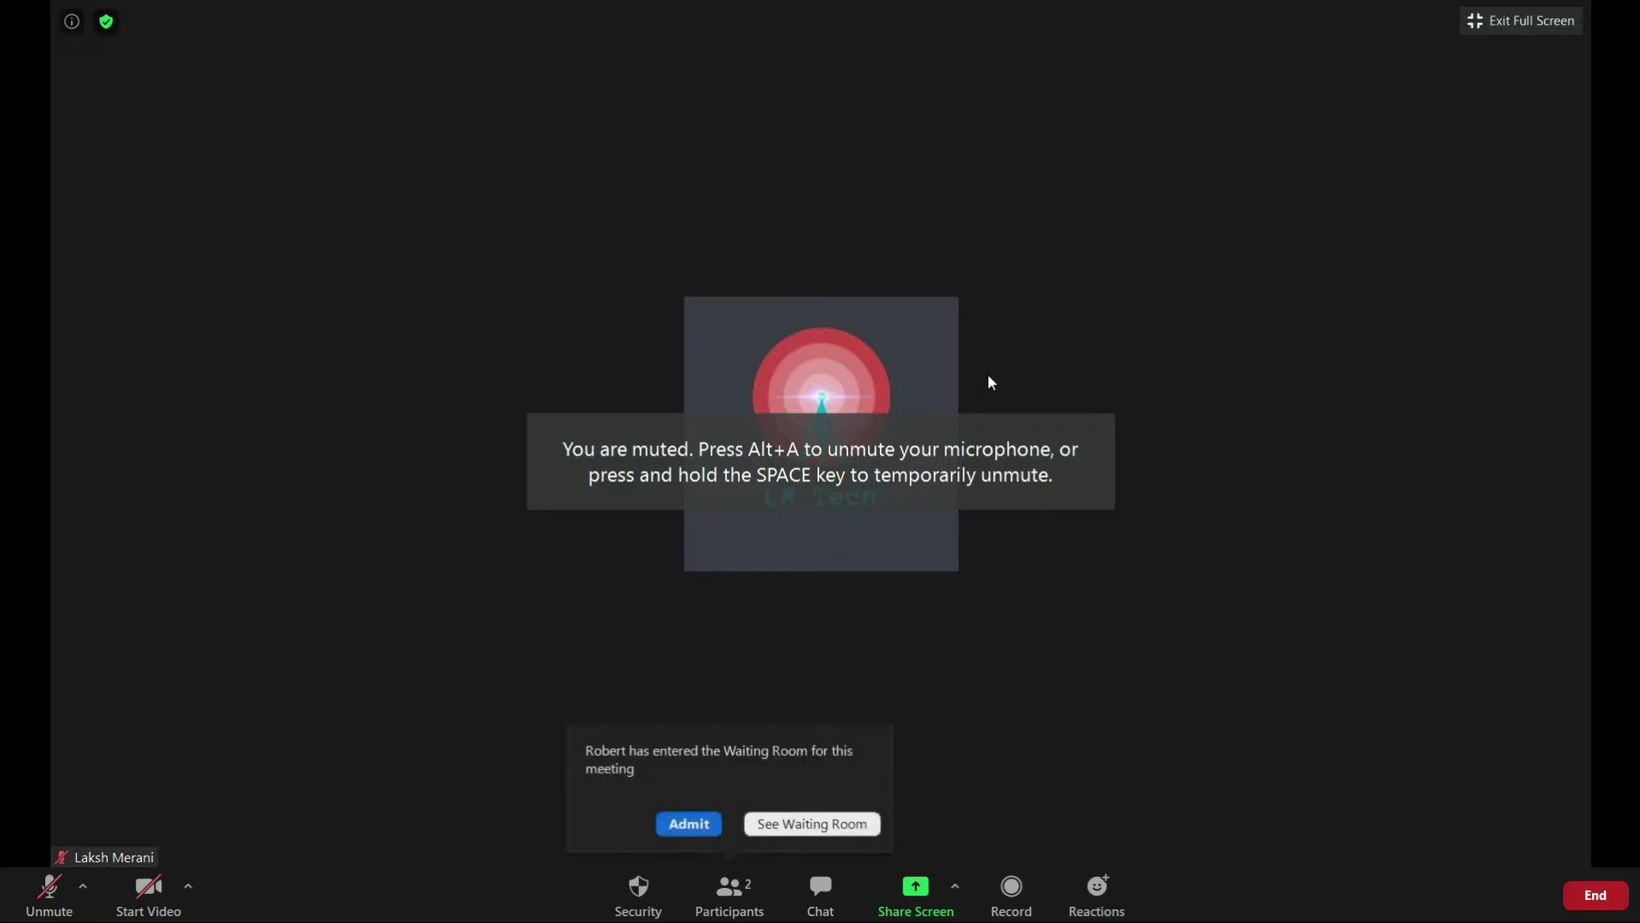
pyautogui.click(672, 822)
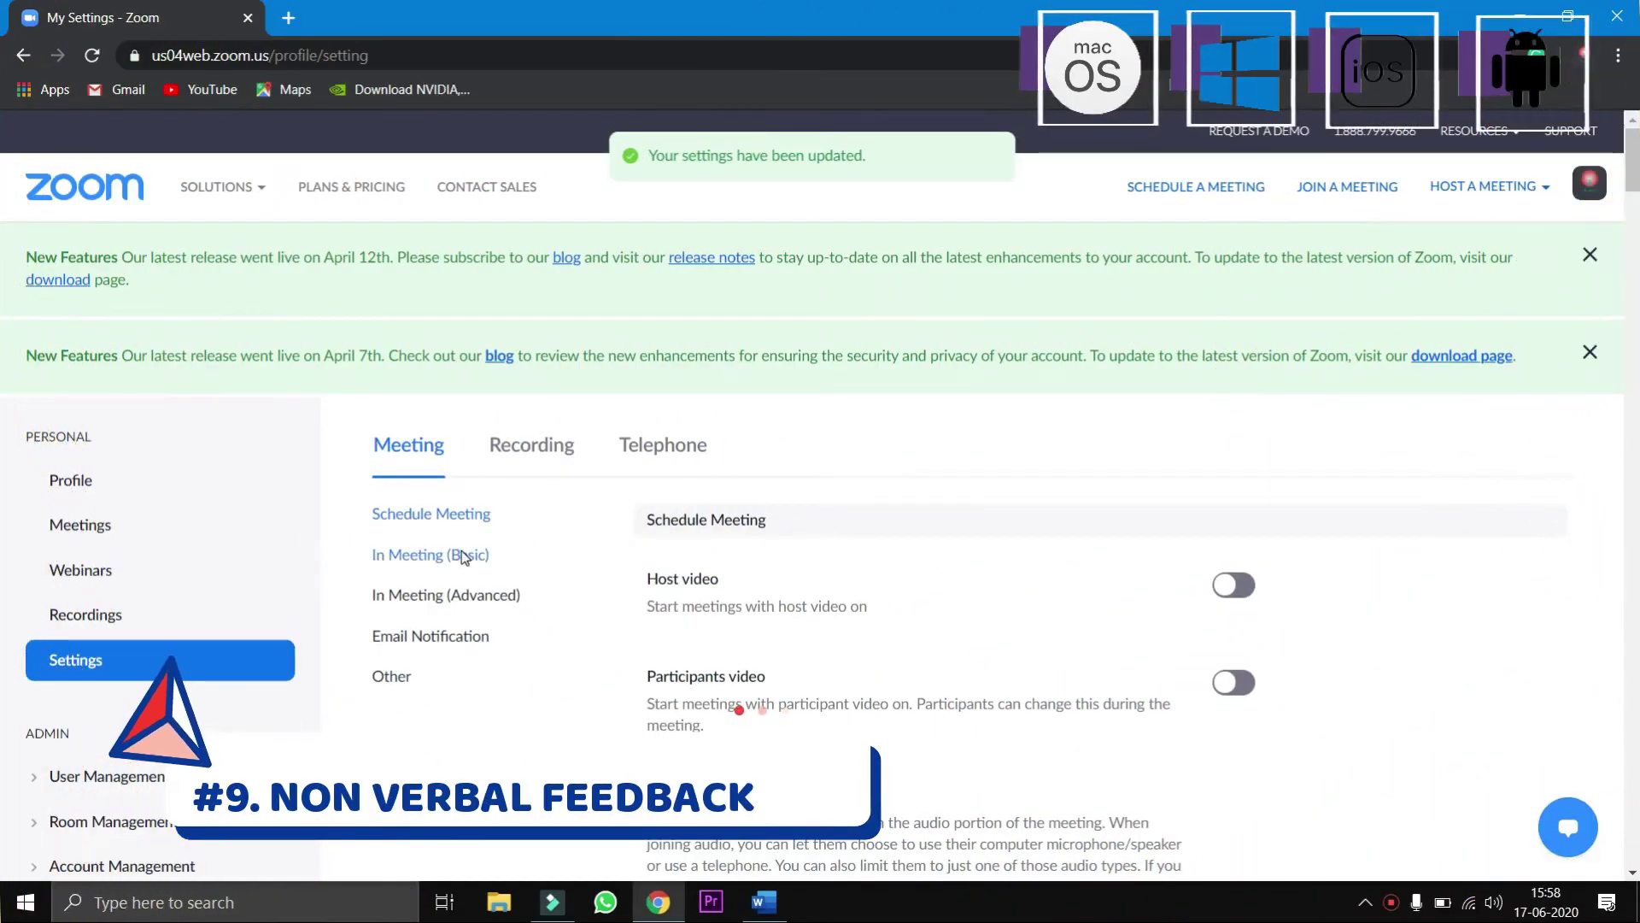
# Step: Find the Nonverbal feedback option in the In Meeting (Basic) settings
pyautogui.click(462, 555)
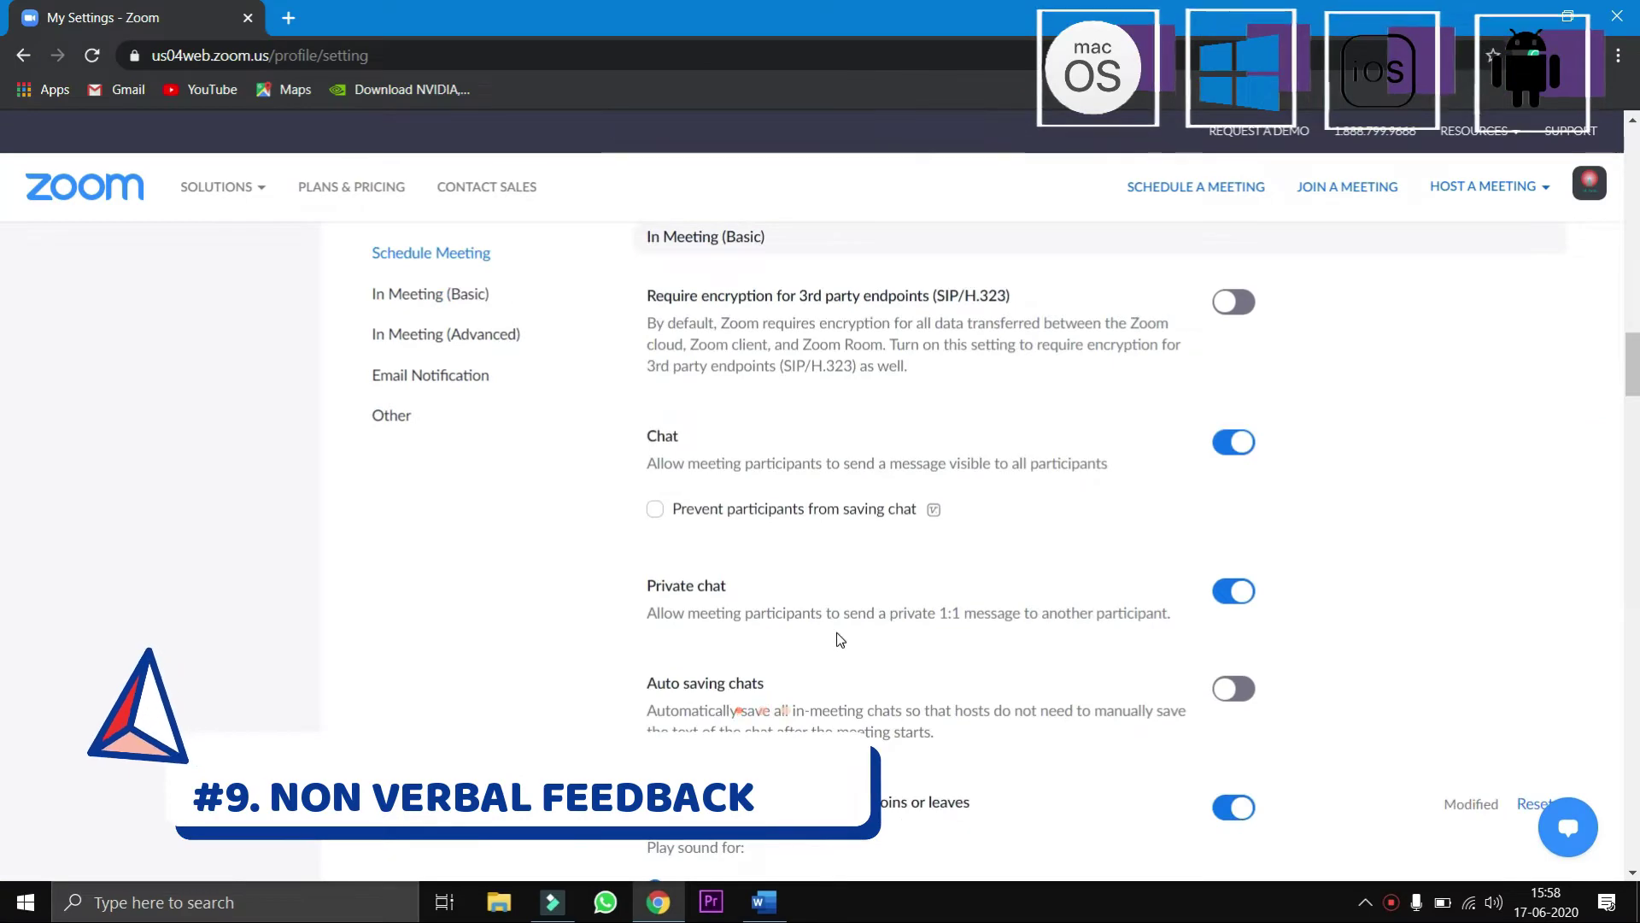
pyautogui.scroll(-6, 837, 632)
pyautogui.scroll(-10, 851, 513)
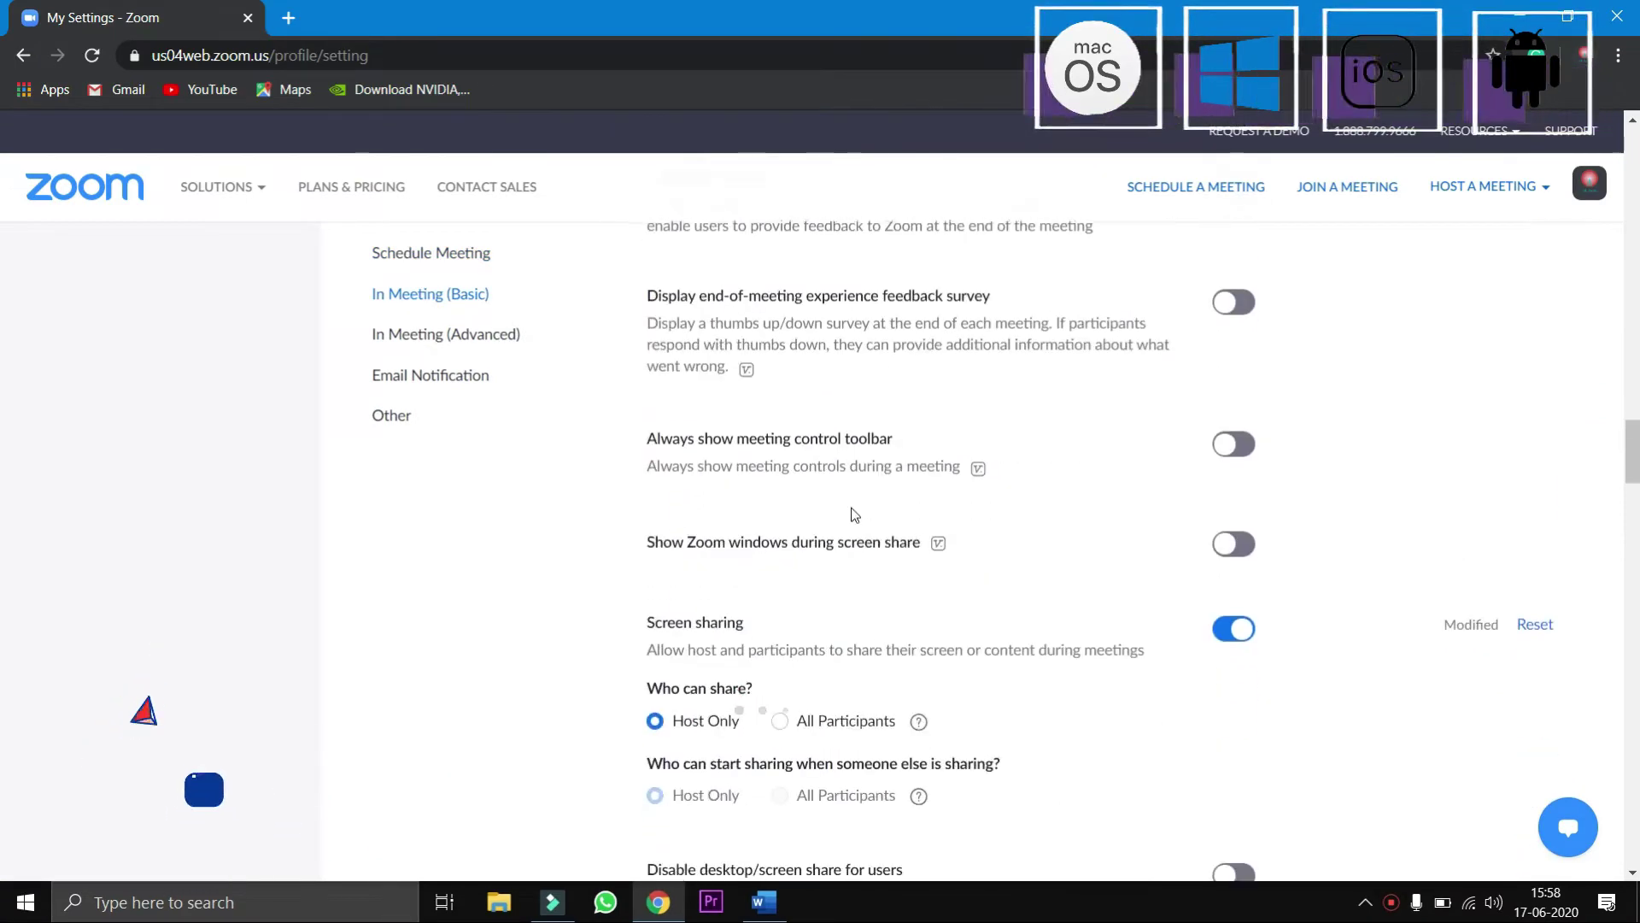
pyautogui.scroll(-5, 851, 513)
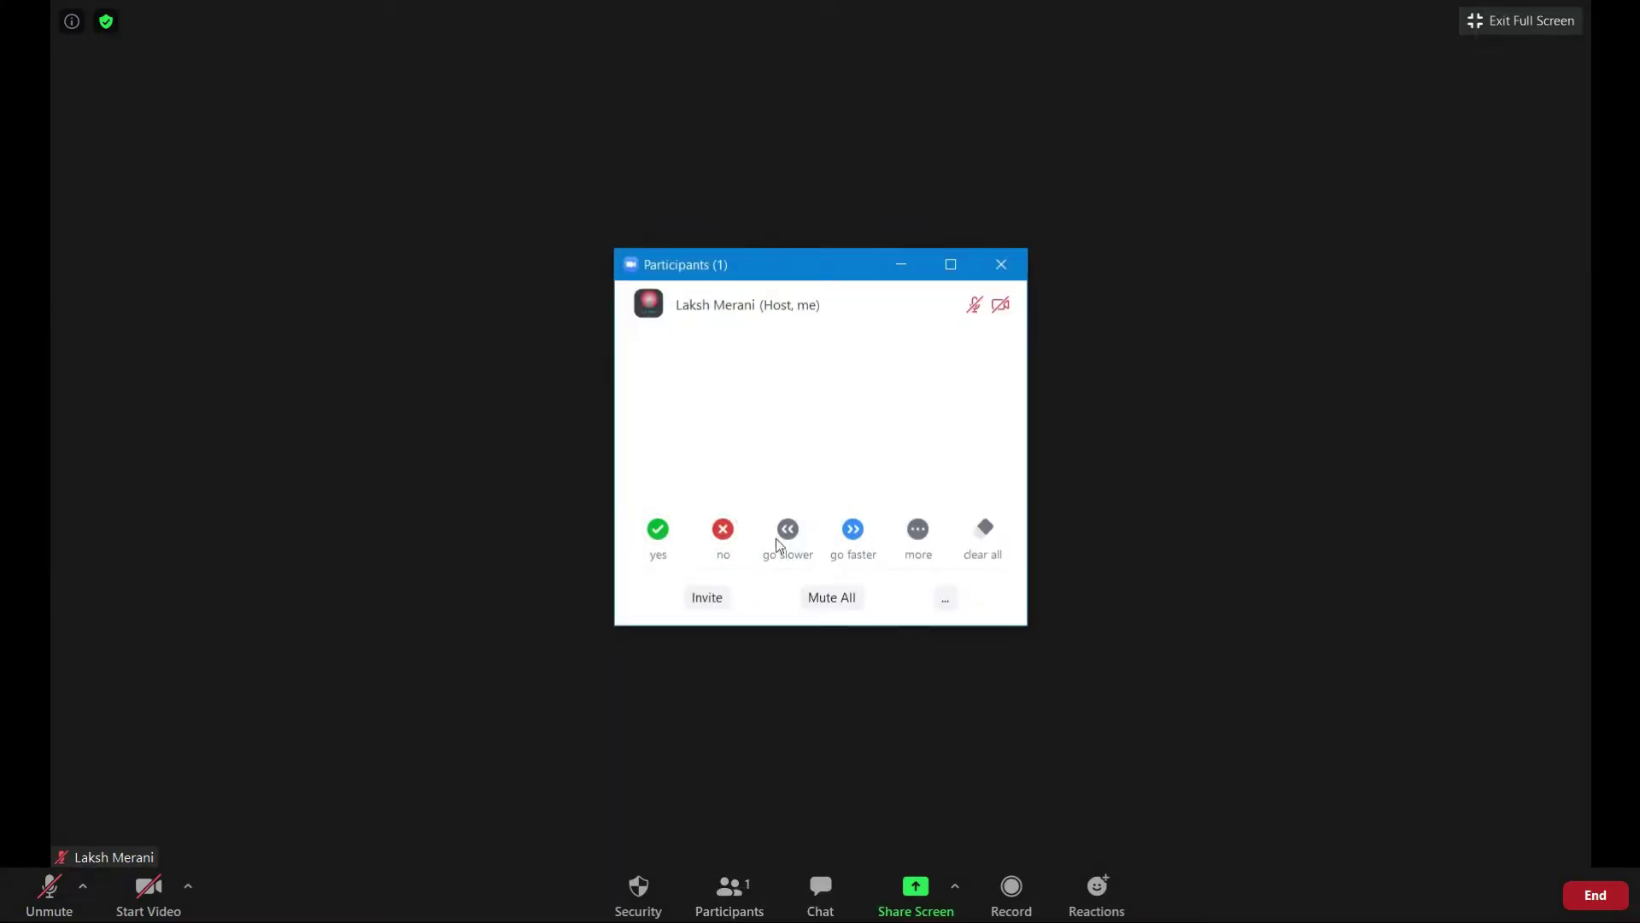
# Step: Show the additional nonverbal feedback icons in the meeting's participants list and clear all feedback
pyautogui.click(913, 538)
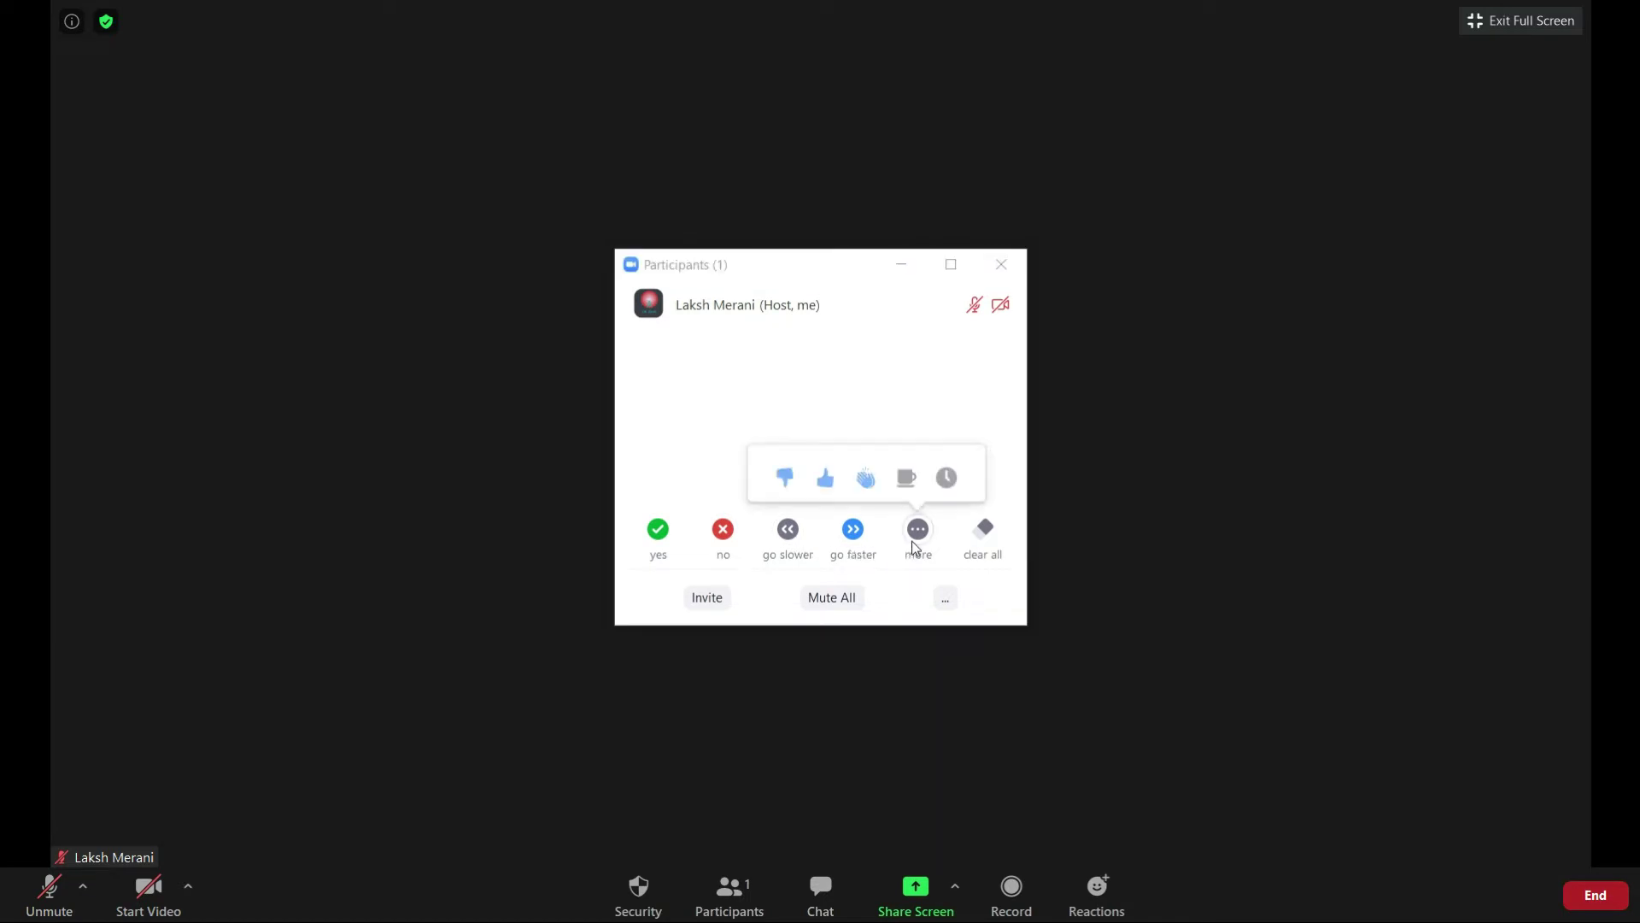
pyautogui.click(984, 534)
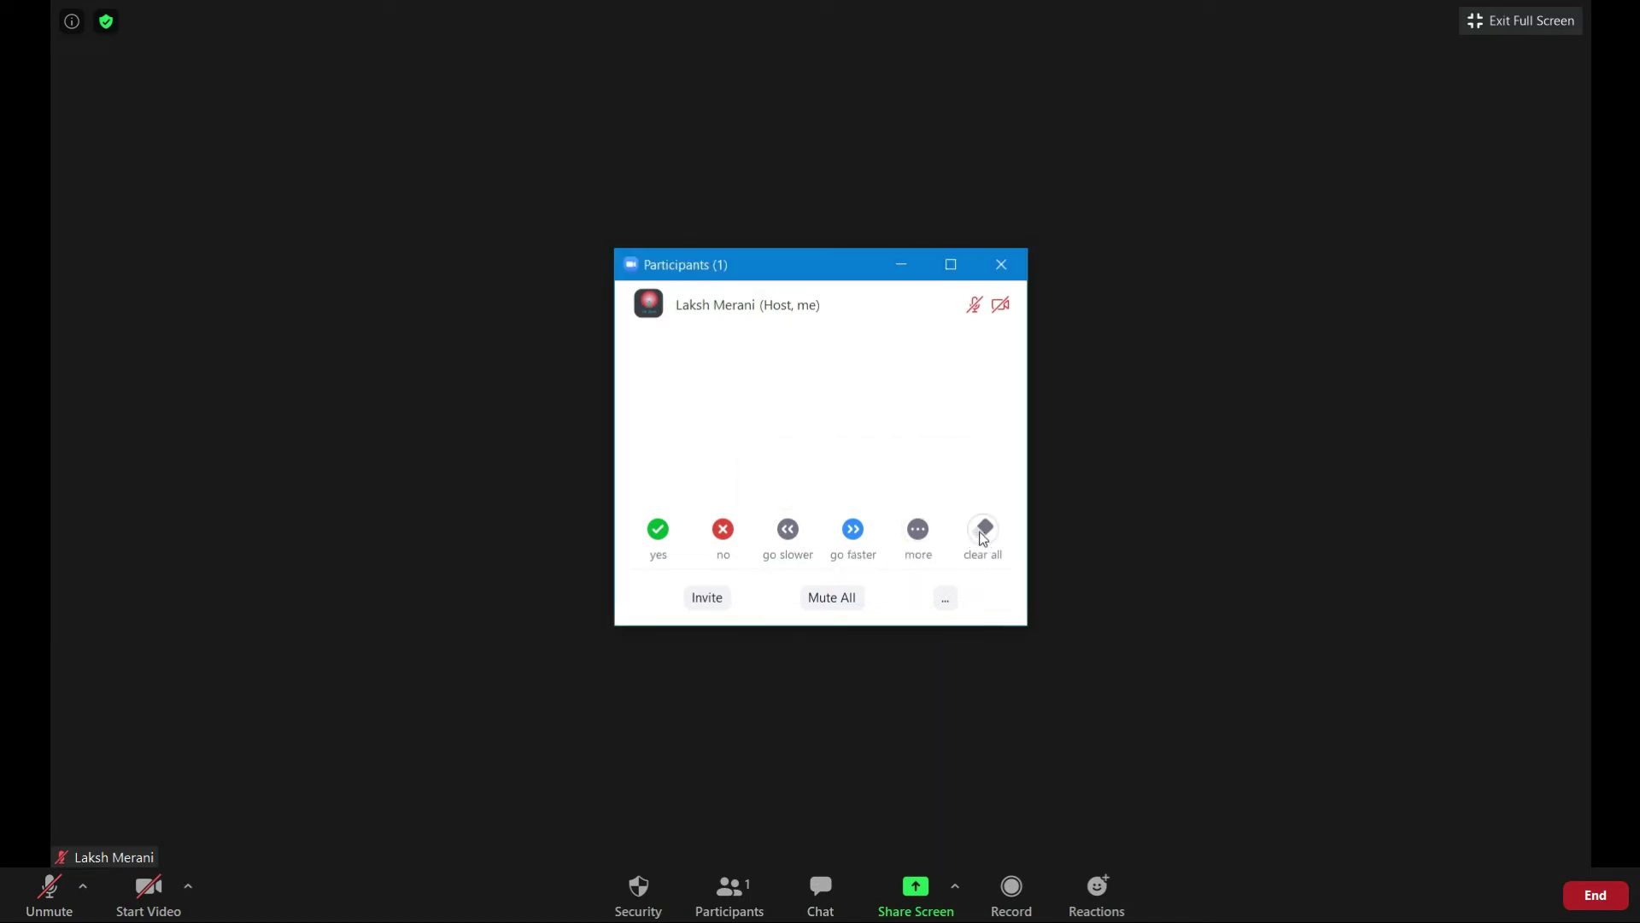
pyautogui.click(911, 538)
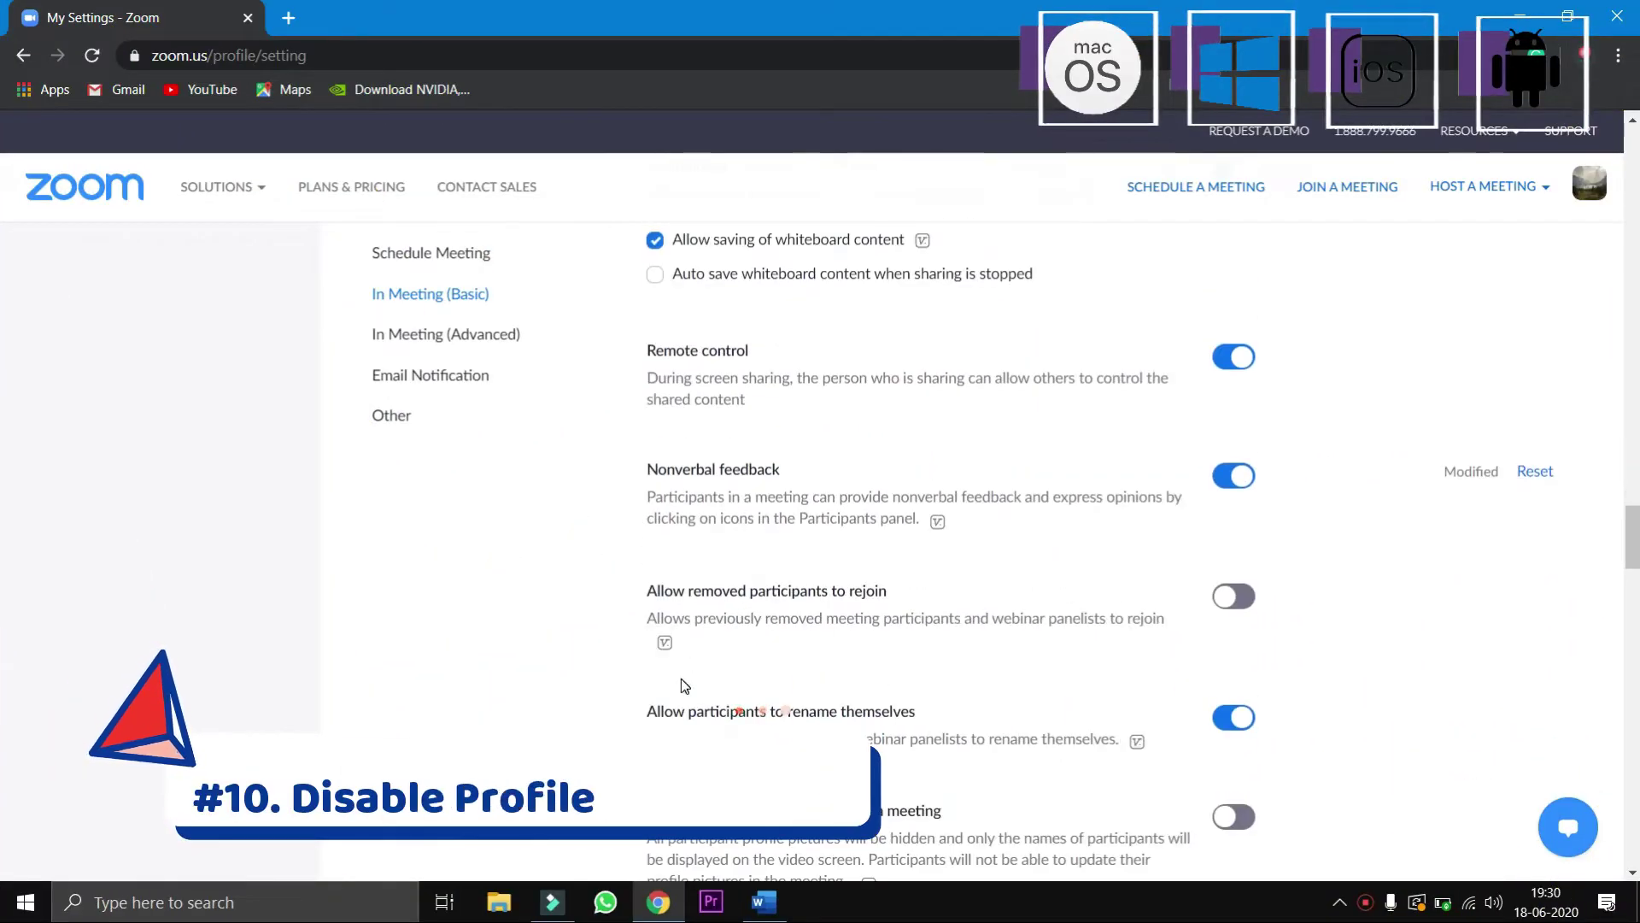
# Step: Enable hiding participant profile pictures in a meeting and open the participants list in the running meeting
pyautogui.scroll(-3, 680, 679)
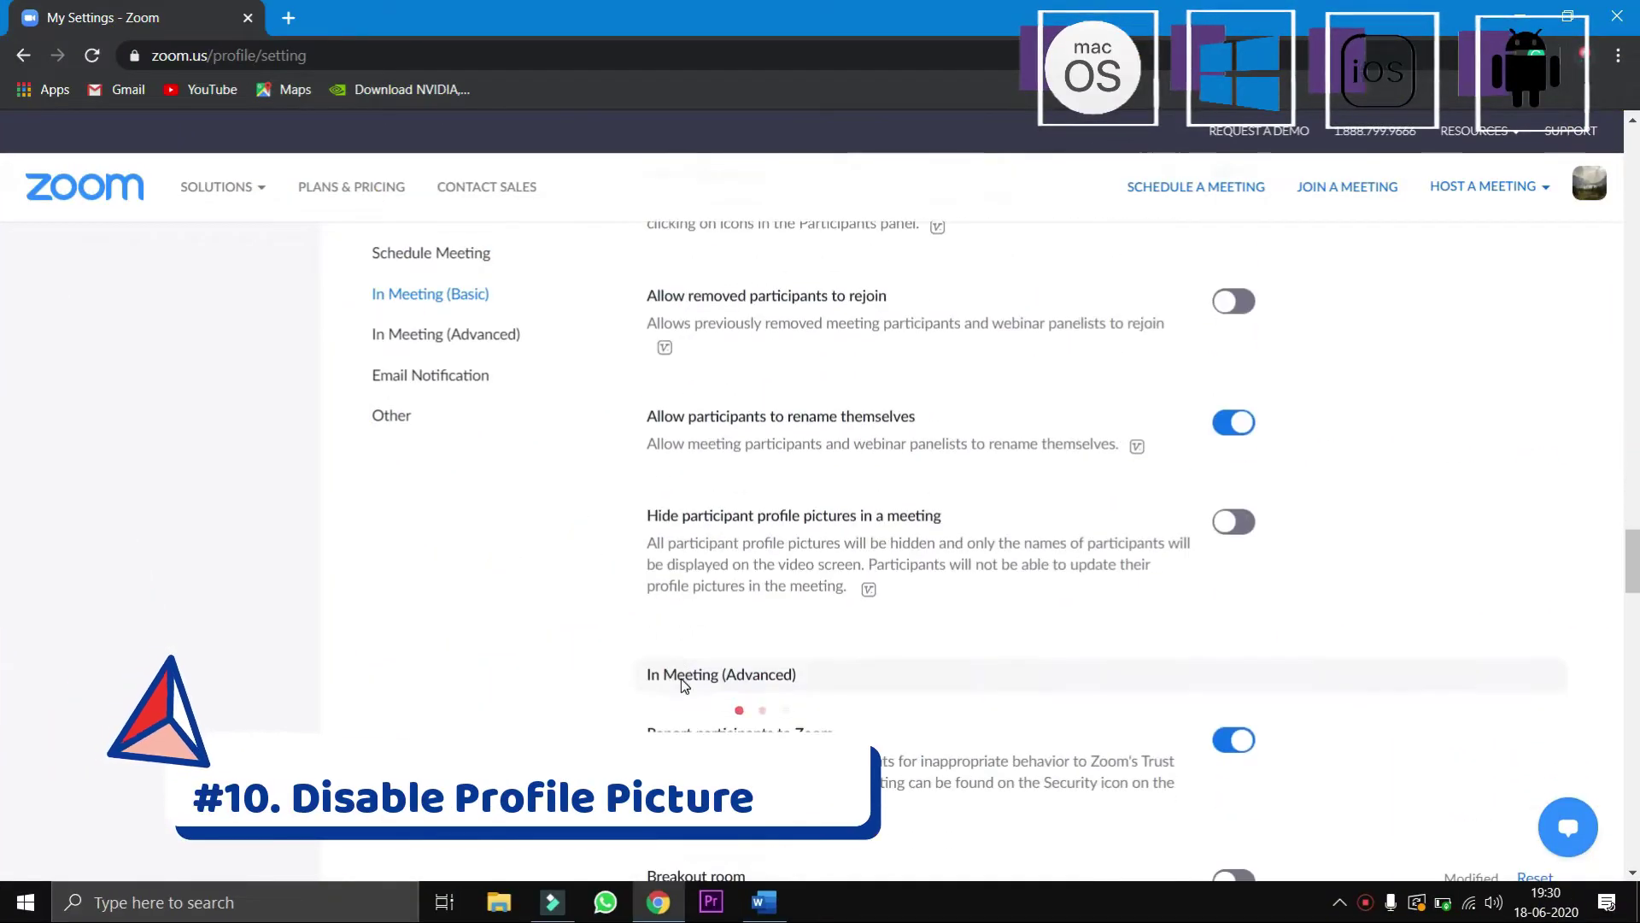
pyautogui.click(1229, 522)
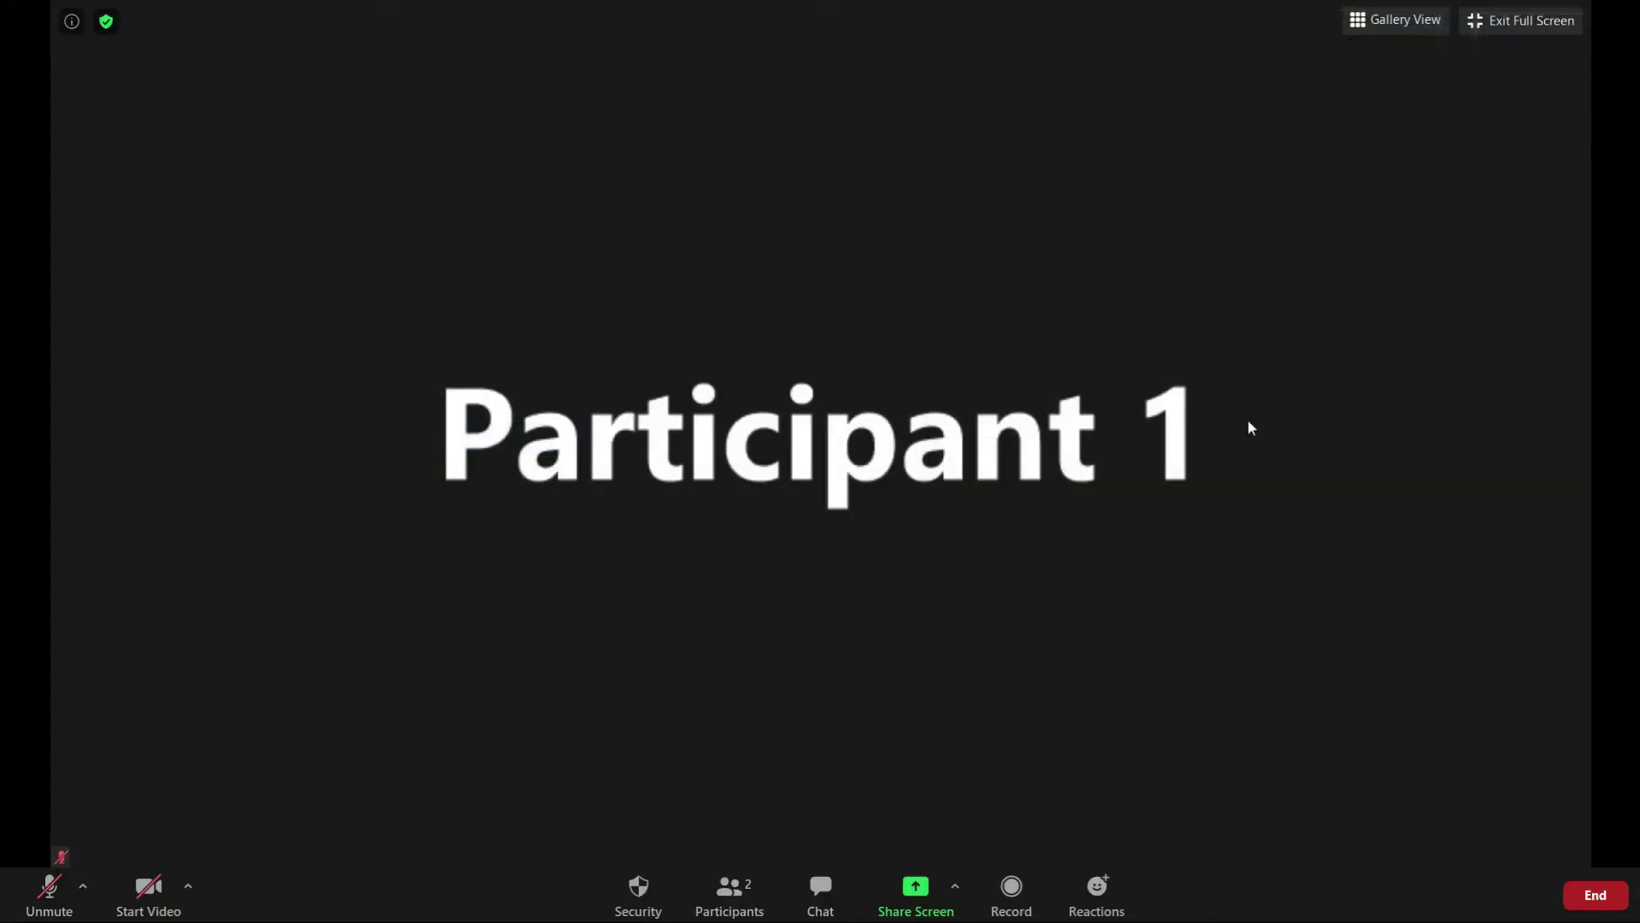
pyautogui.click(729, 892)
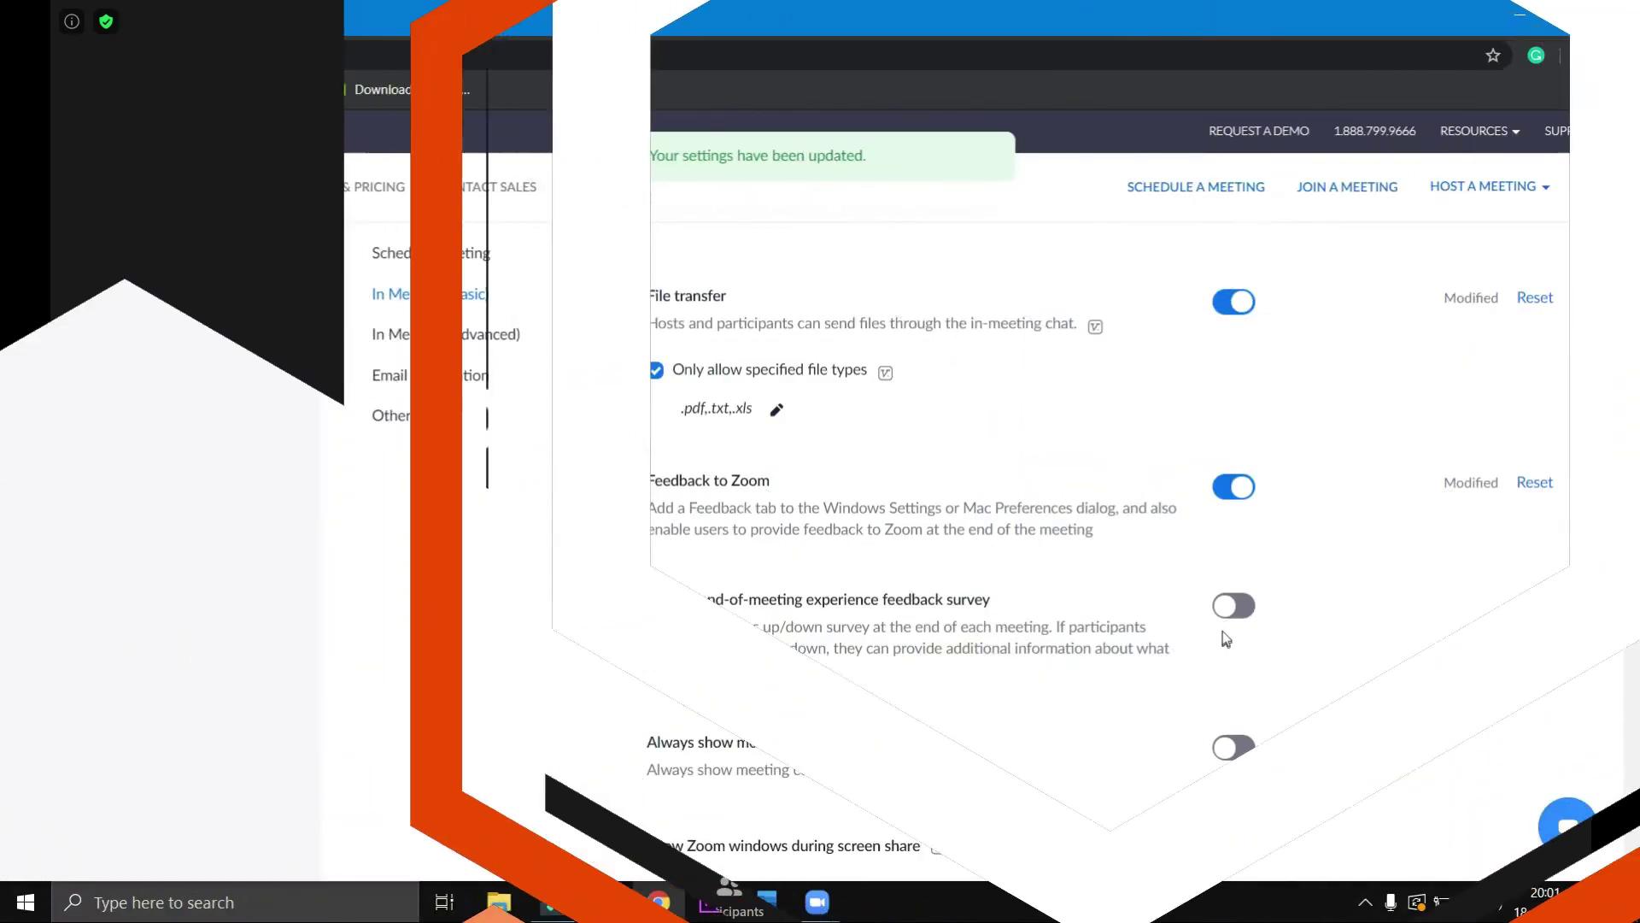
# Step: Enable the end-of-meeting experience feedback survey, try the random display option and set it back to display for every meeting
pyautogui.click(1231, 609)
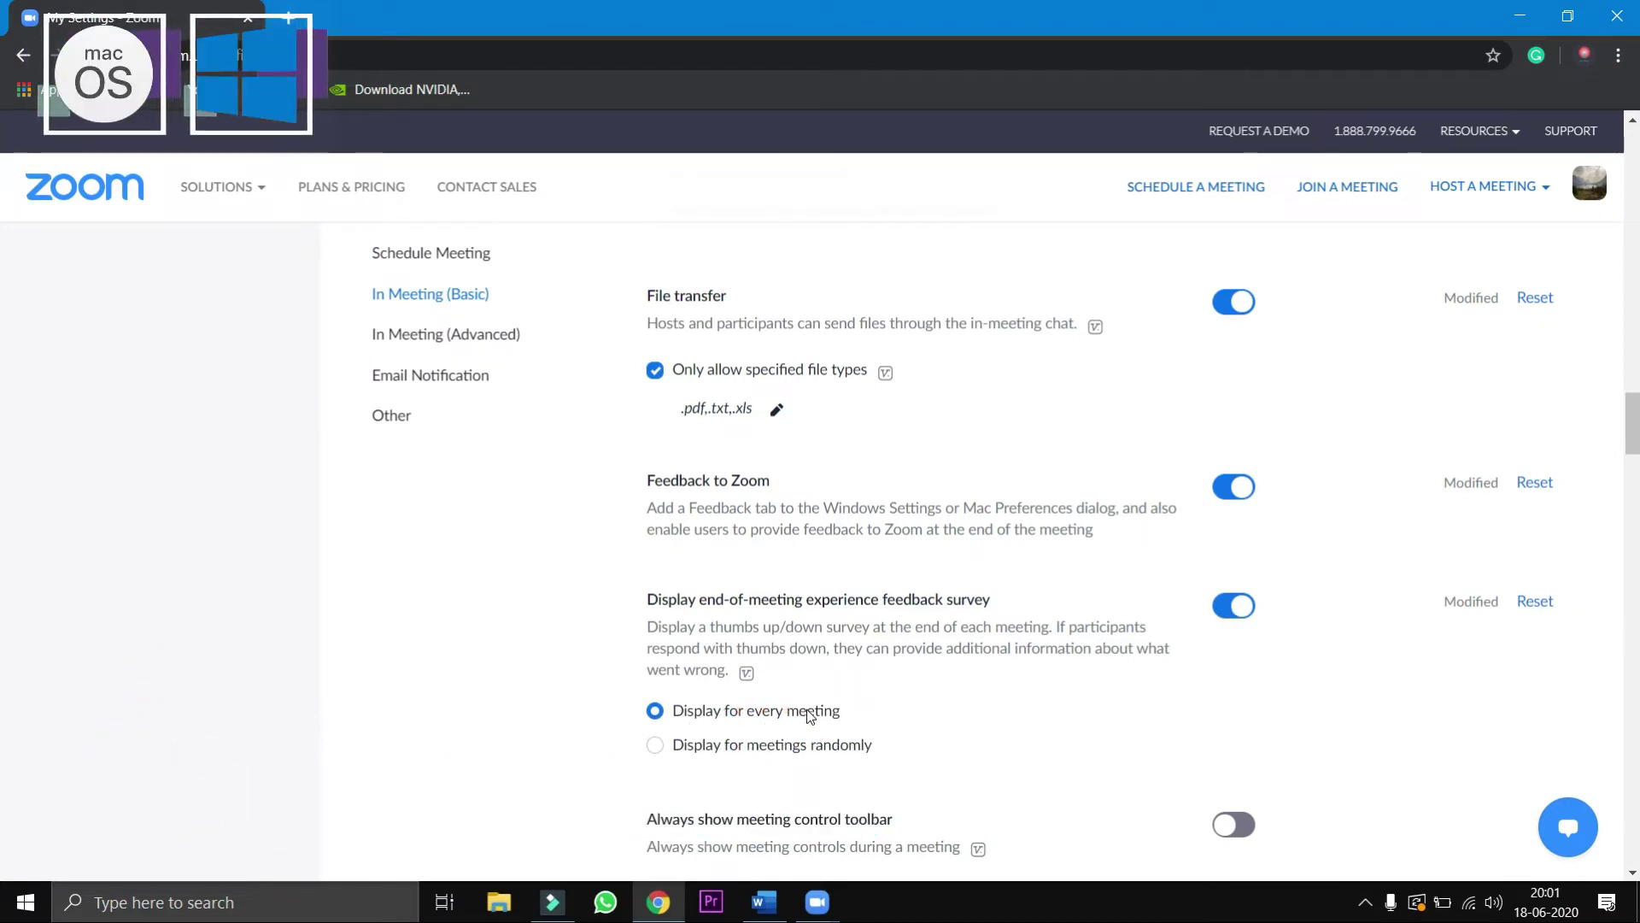
pyautogui.click(810, 748)
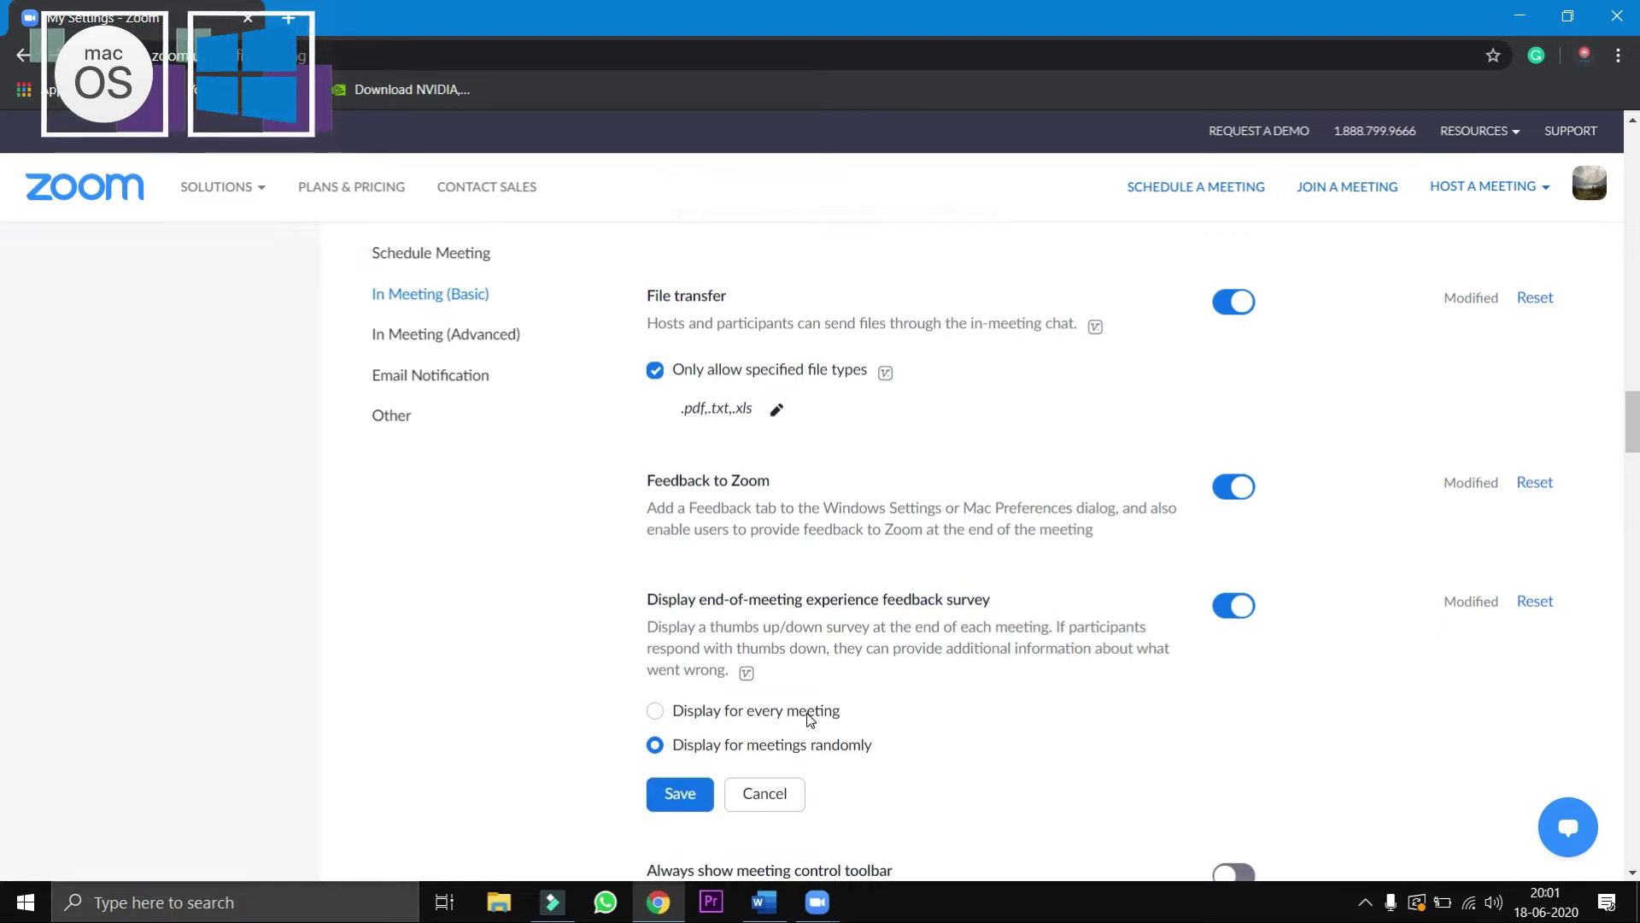
pyautogui.click(807, 717)
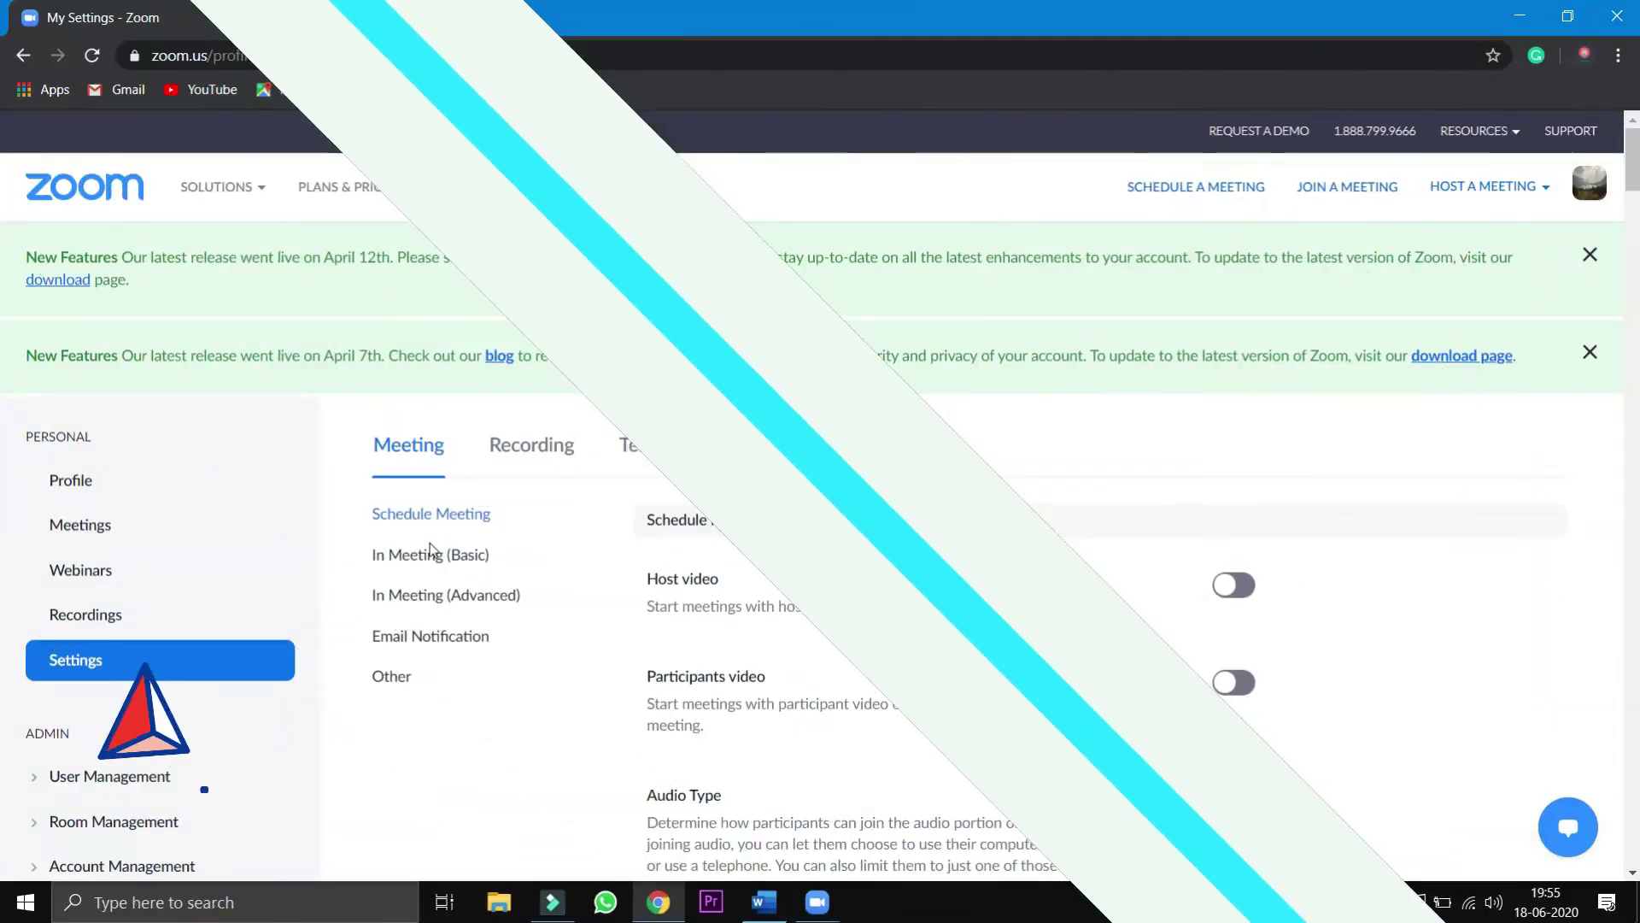
# Step: Enable file transfer in the In Meeting (Basic) settings and allow only specified file types
pyautogui.scroll(-5, 666, 558)
pyautogui.scroll(-5, 726, 586)
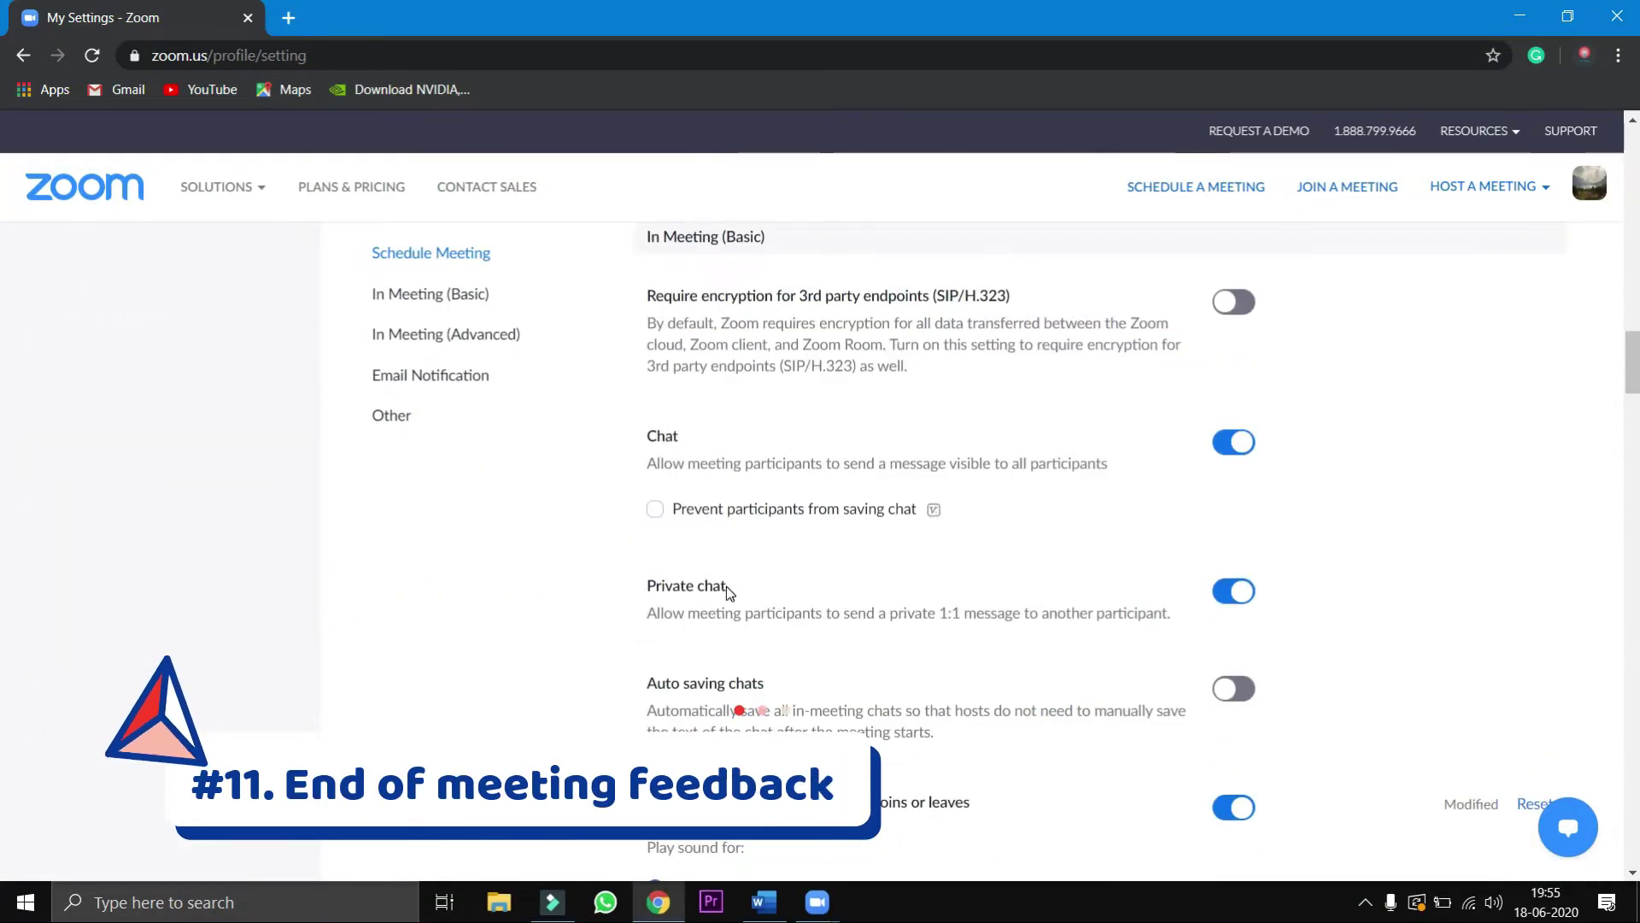
pyautogui.scroll(-6, 726, 586)
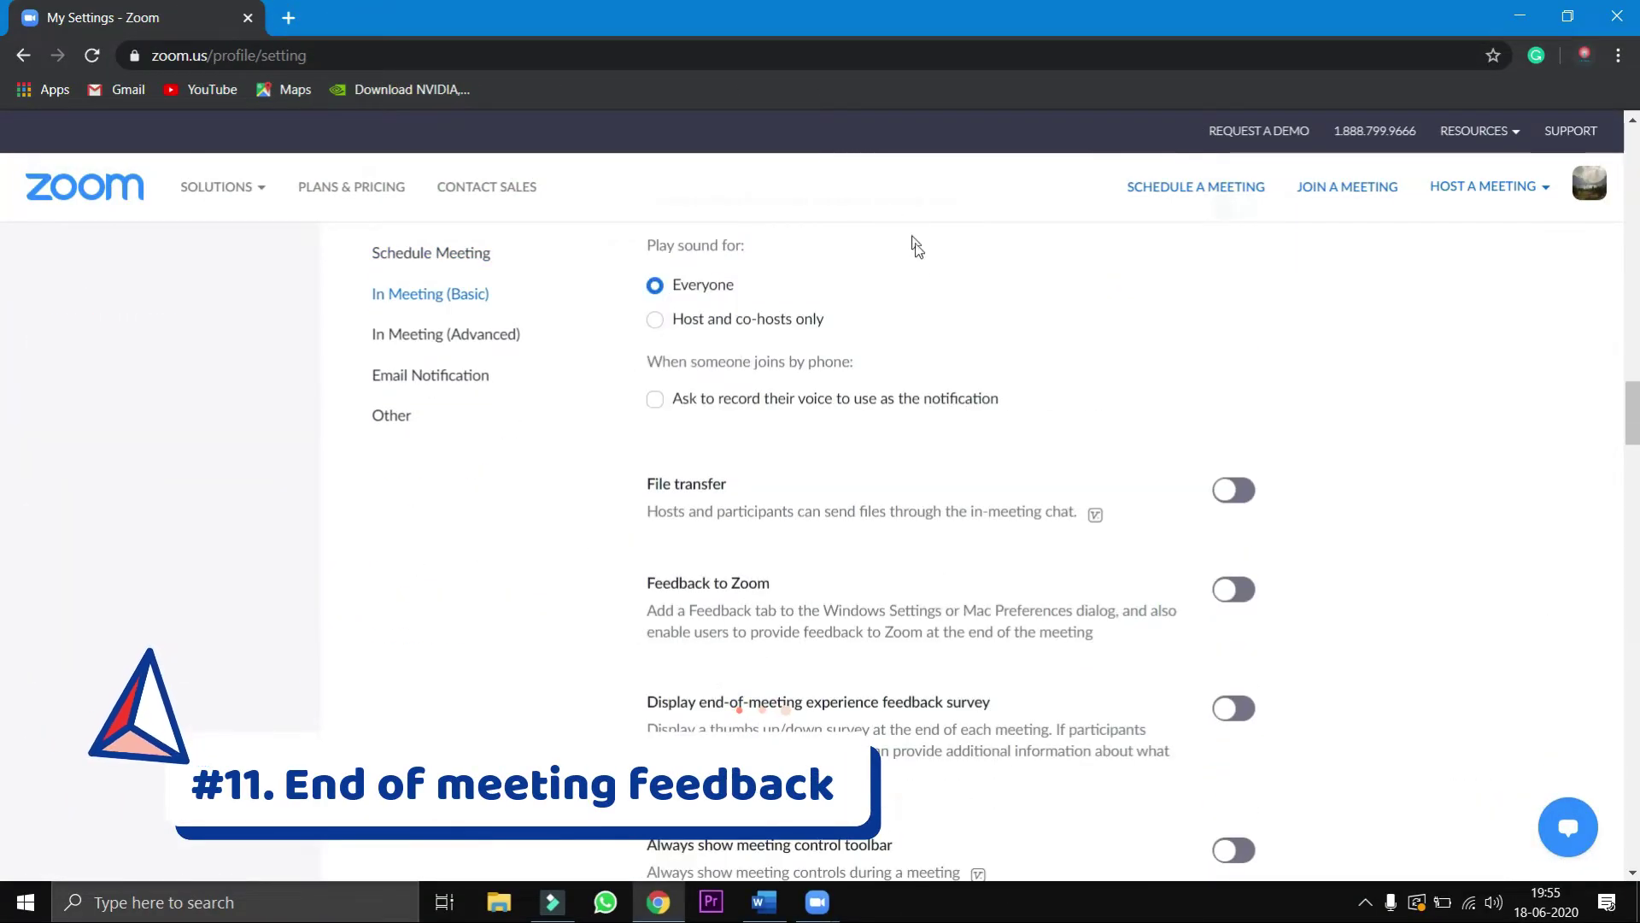
pyautogui.click(1234, 492)
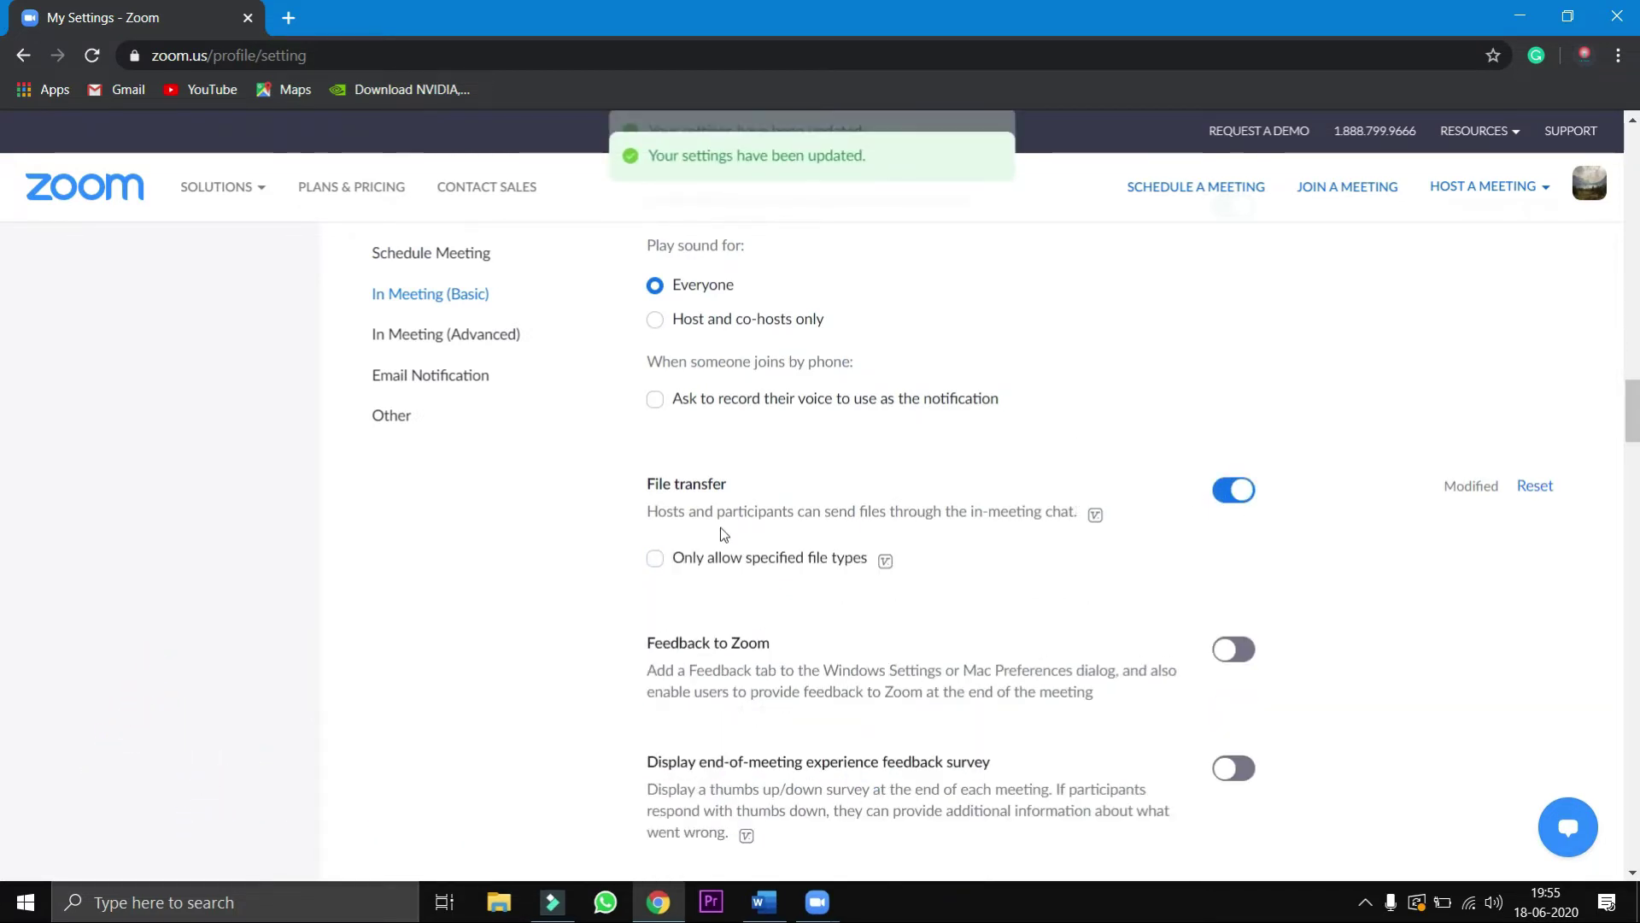
pyautogui.click(654, 558)
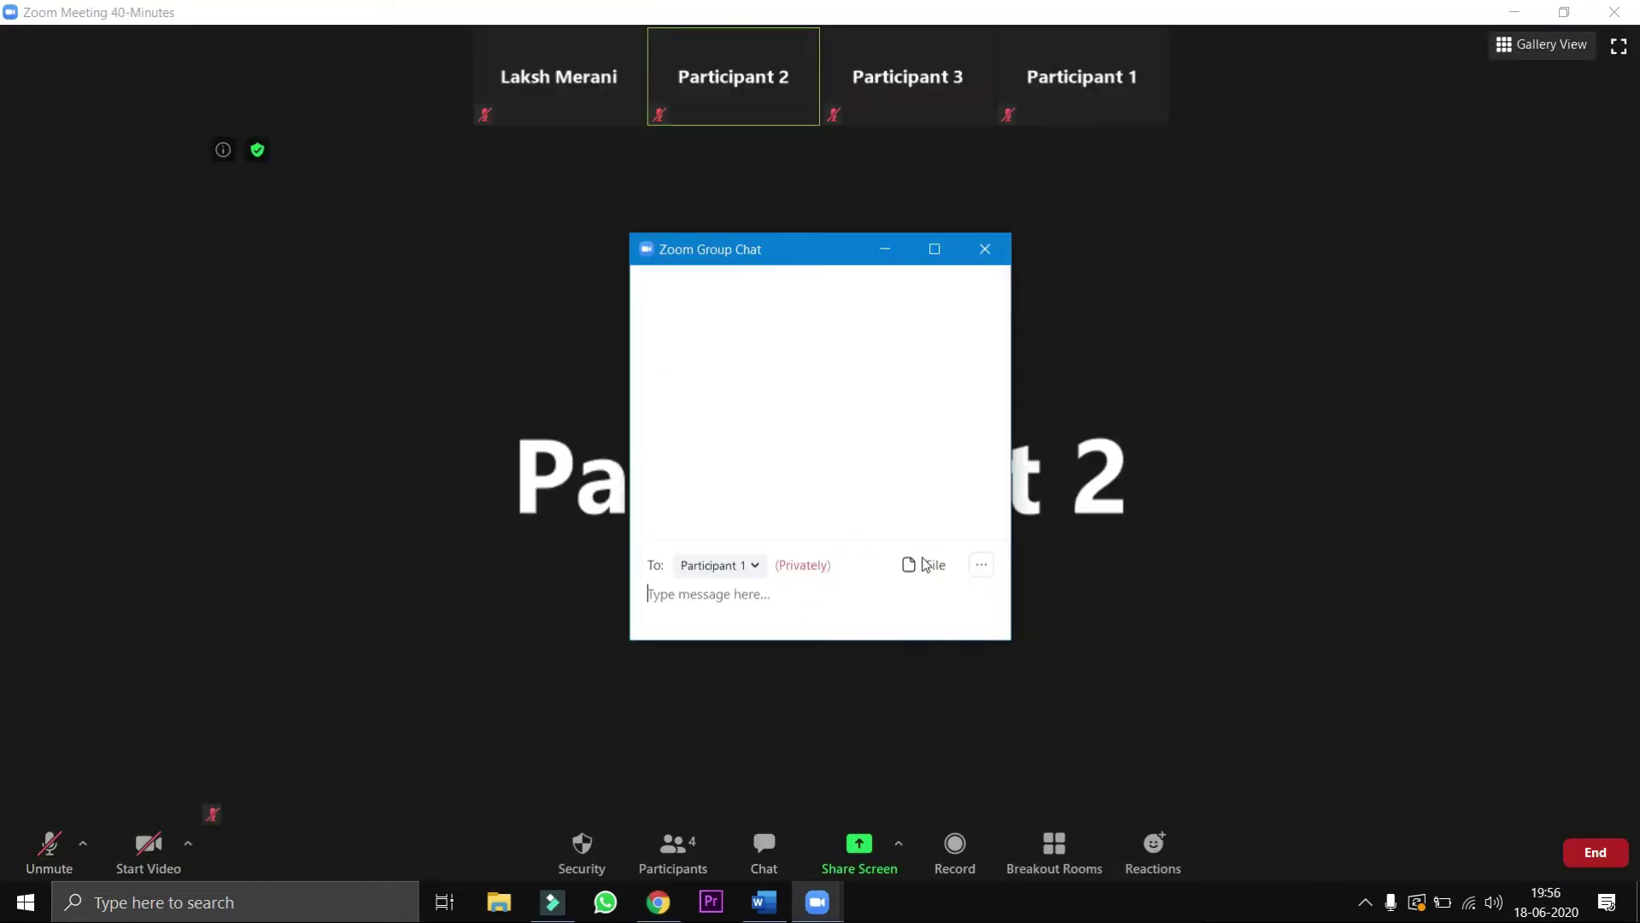
# Step: Send a file from the computer privately to Participant 1 in the meeting chat
pyautogui.click(921, 565)
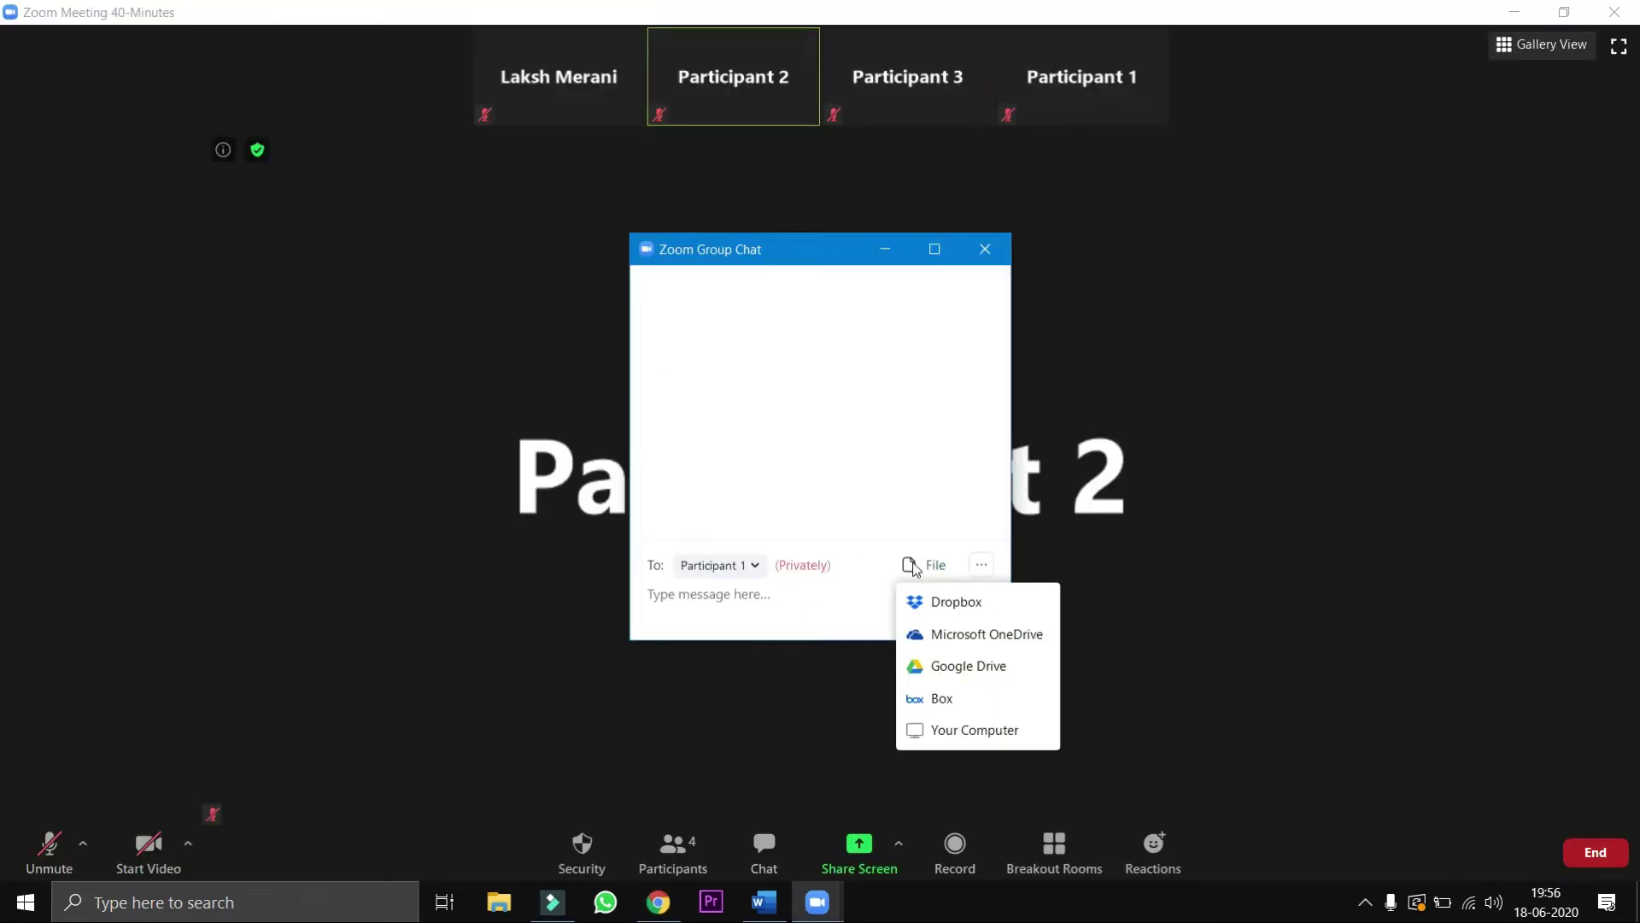
pyautogui.click(949, 729)
pyautogui.doubleClick(879, 458)
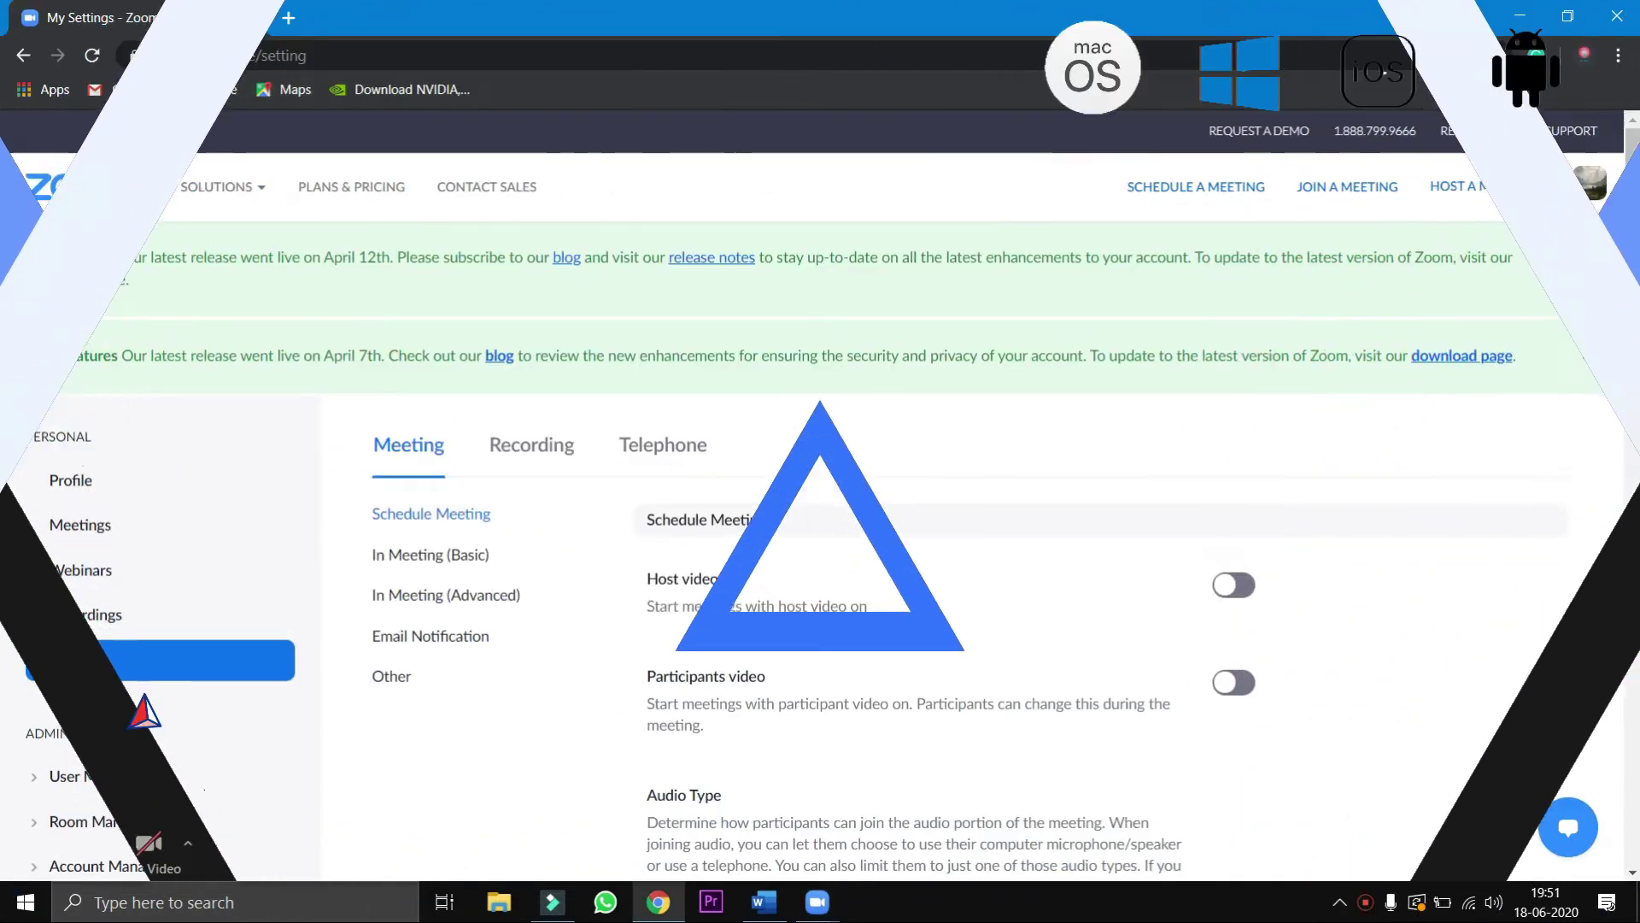
# Step: Enable Join before host in the Schedule Meeting settings
pyautogui.scroll(-3, 925, 684)
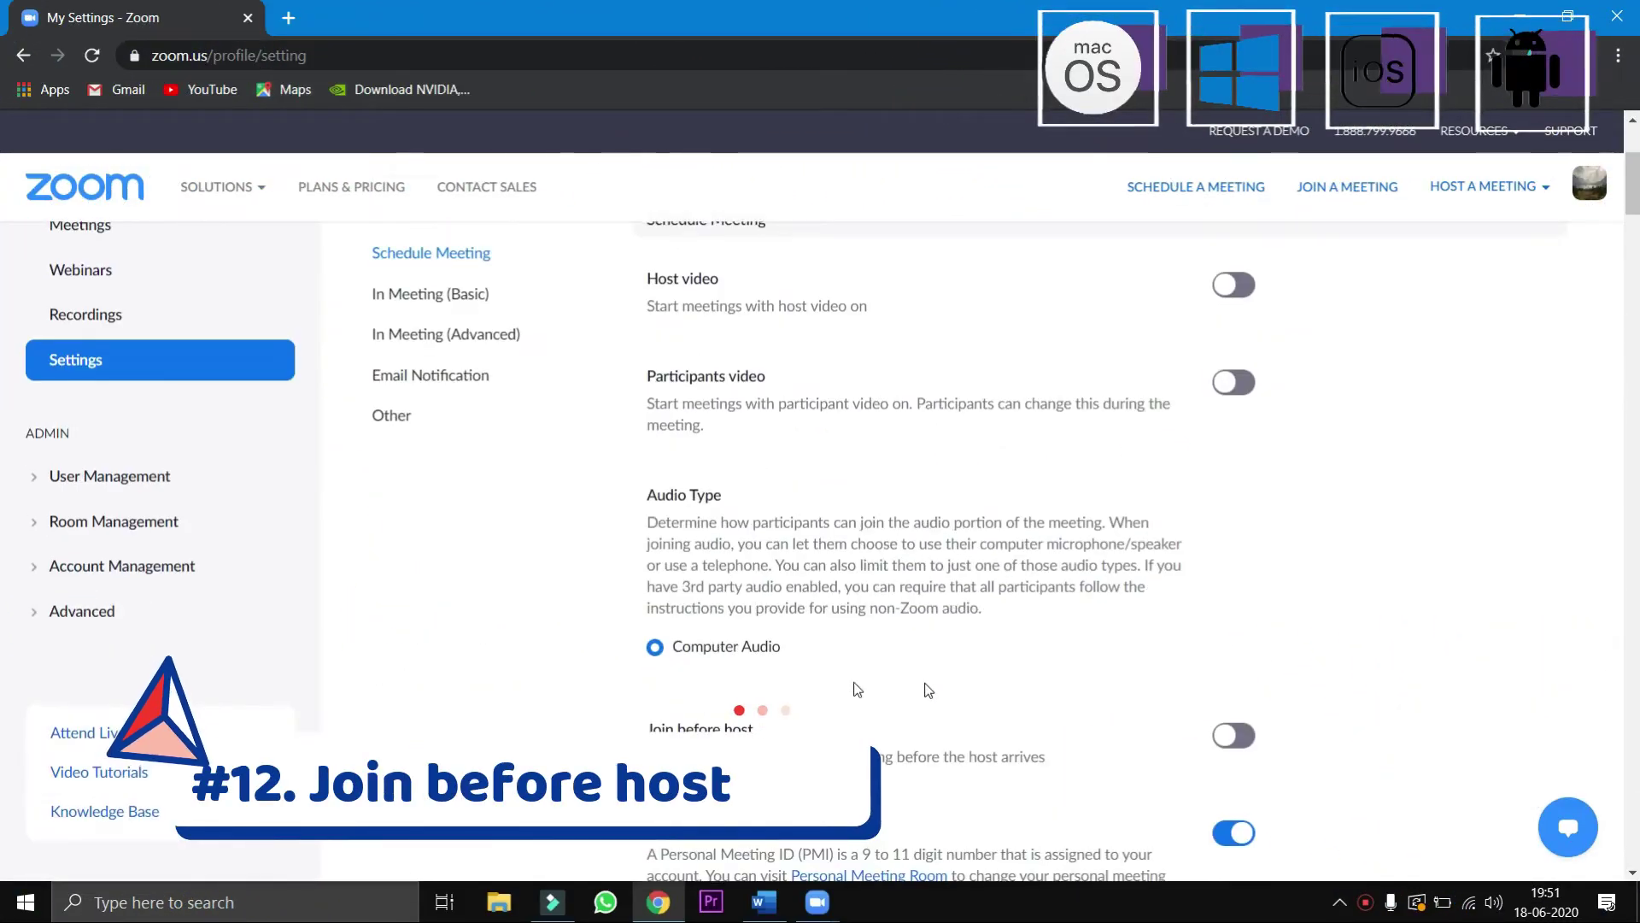
pyautogui.click(1233, 736)
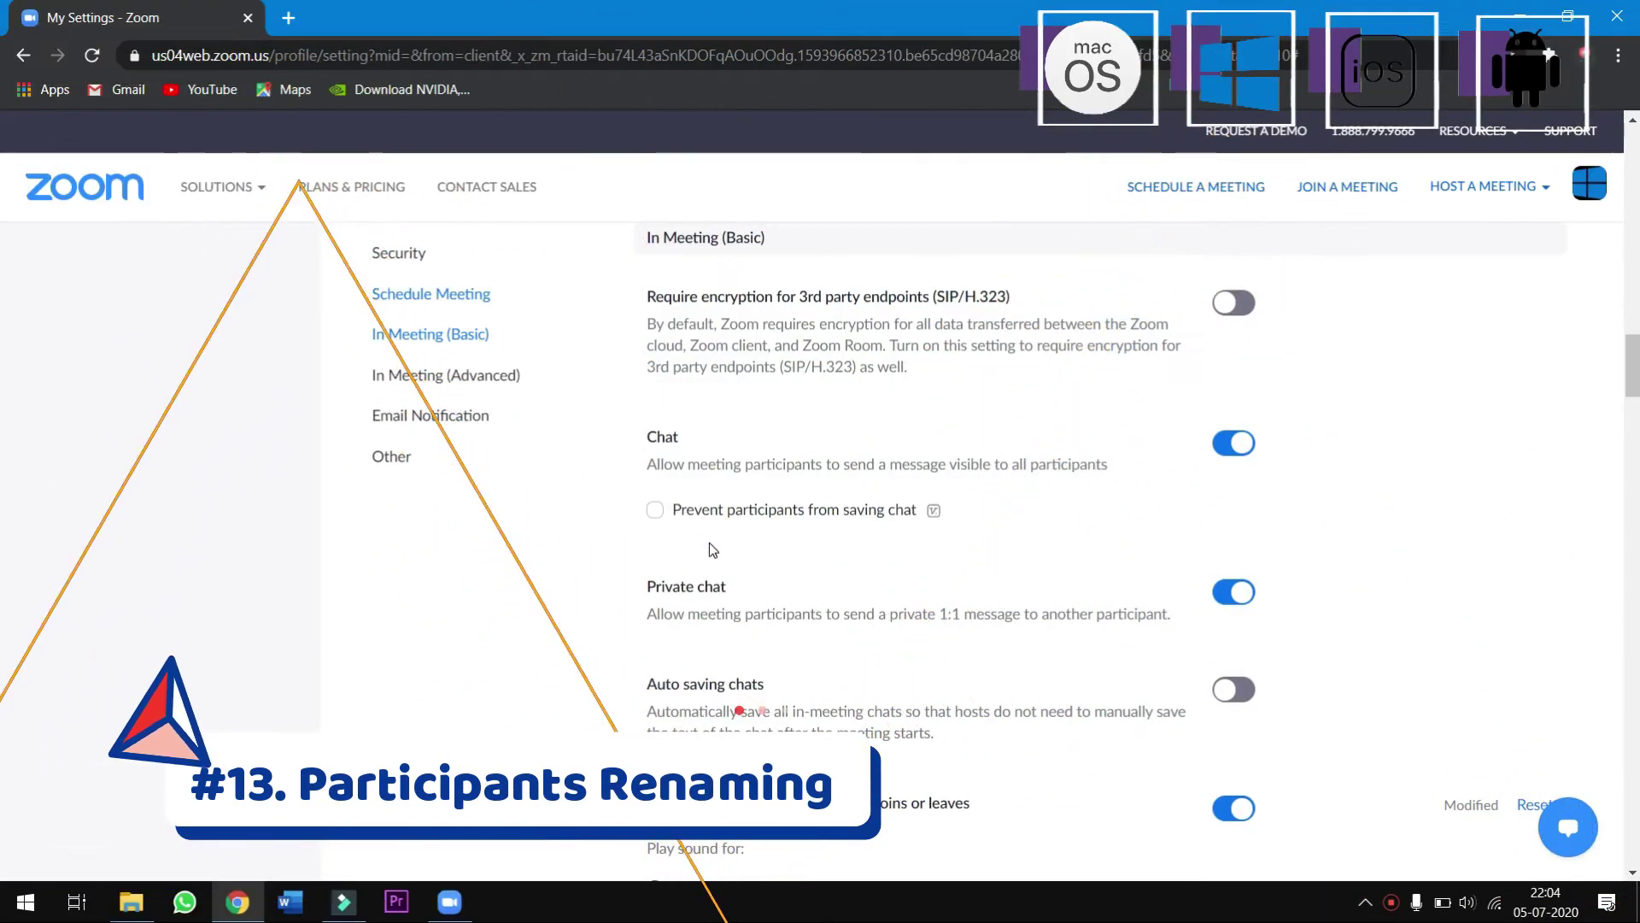
# Step: Find the option that allows participants to rename themselves in the In Meeting (Basic) settings
pyautogui.scroll(-7, 709, 542)
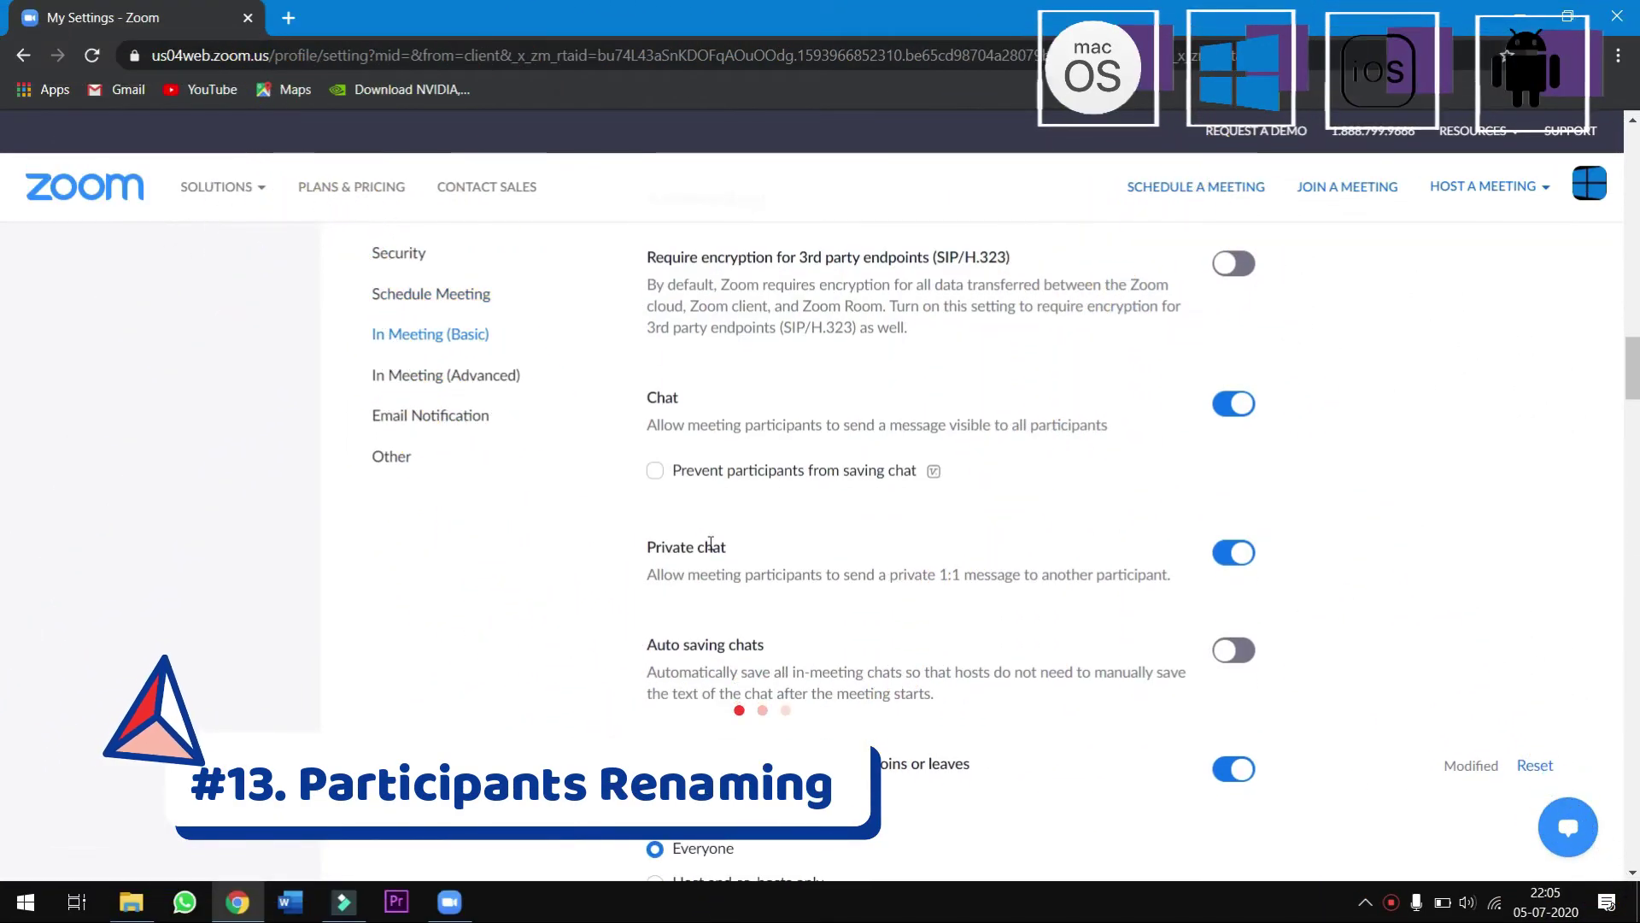
pyautogui.scroll(-11, 710, 542)
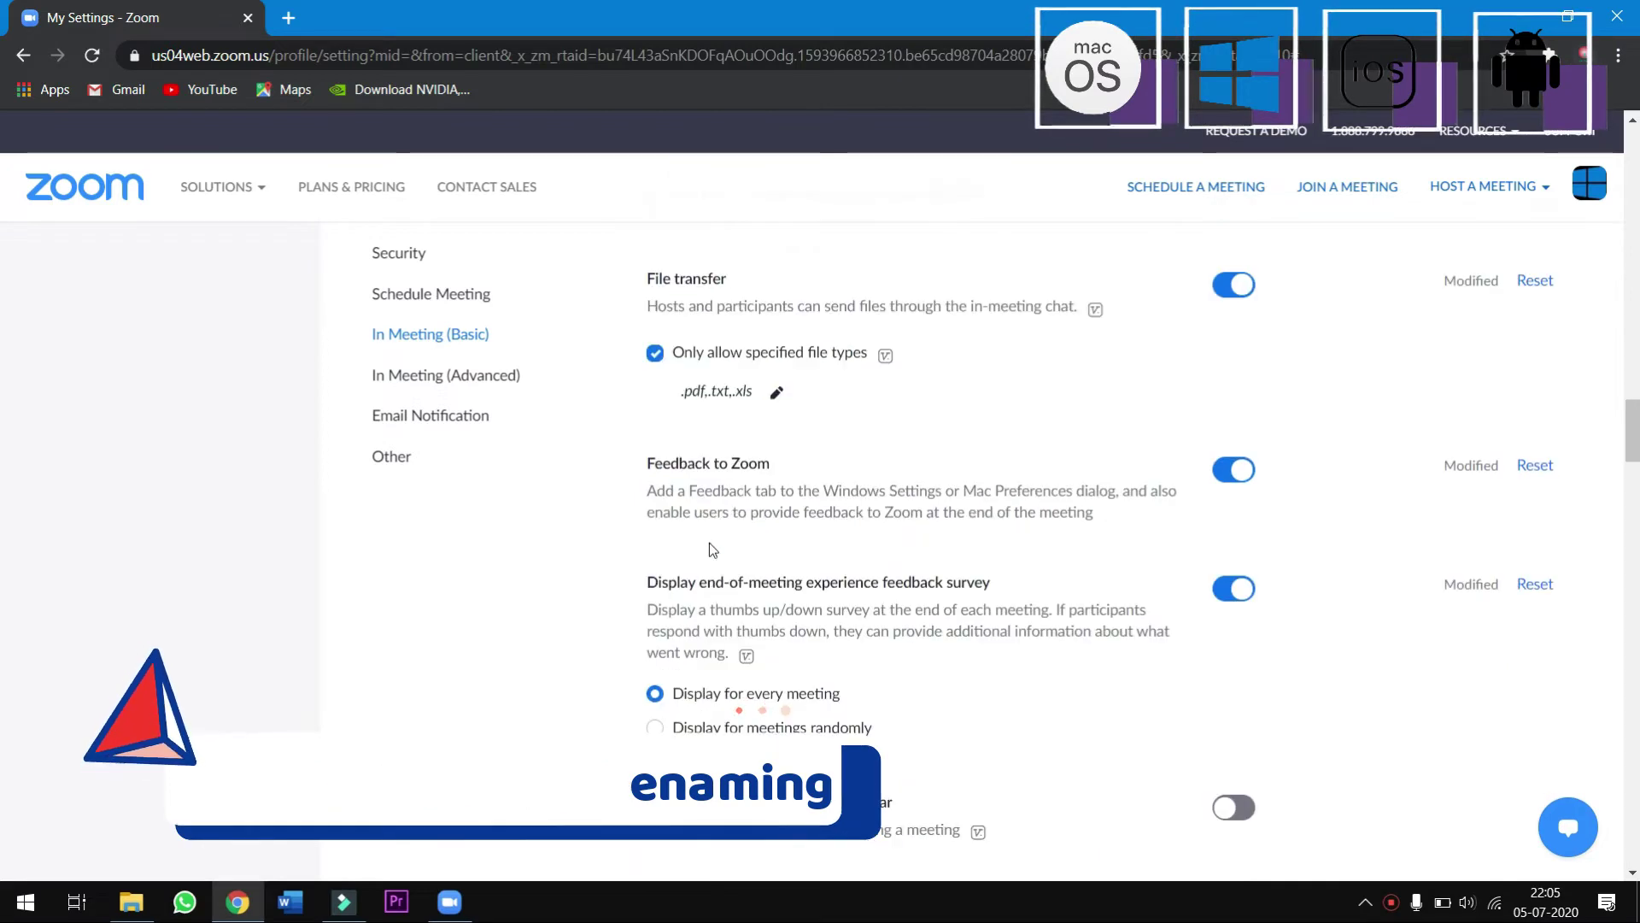
pyautogui.scroll(-9, 709, 542)
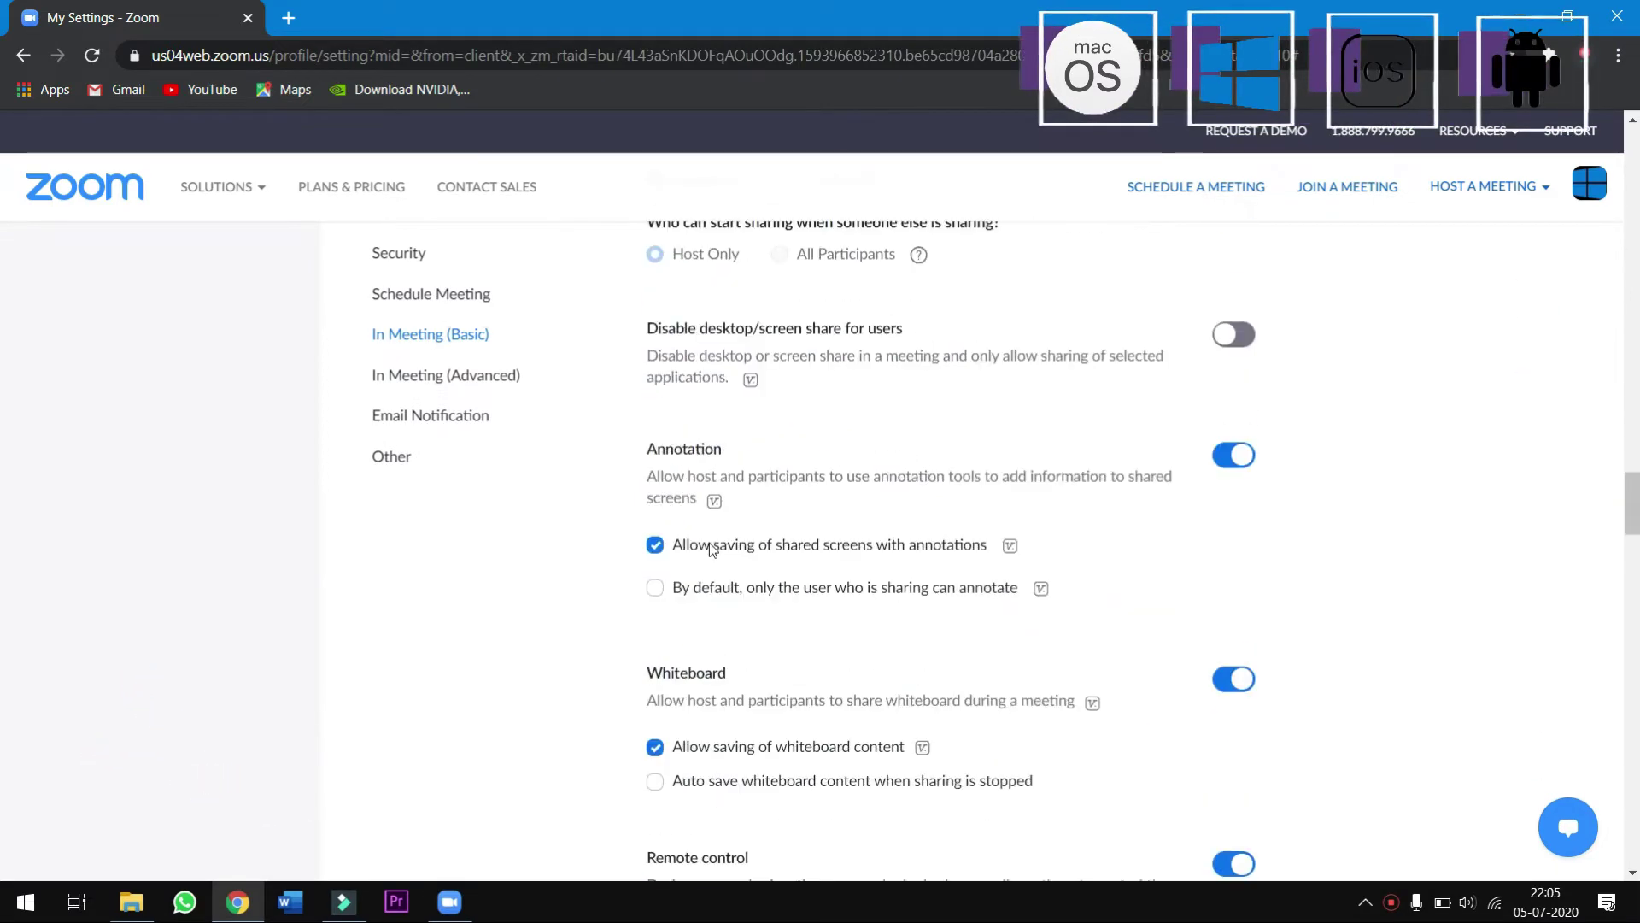
pyautogui.scroll(-2, 709, 547)
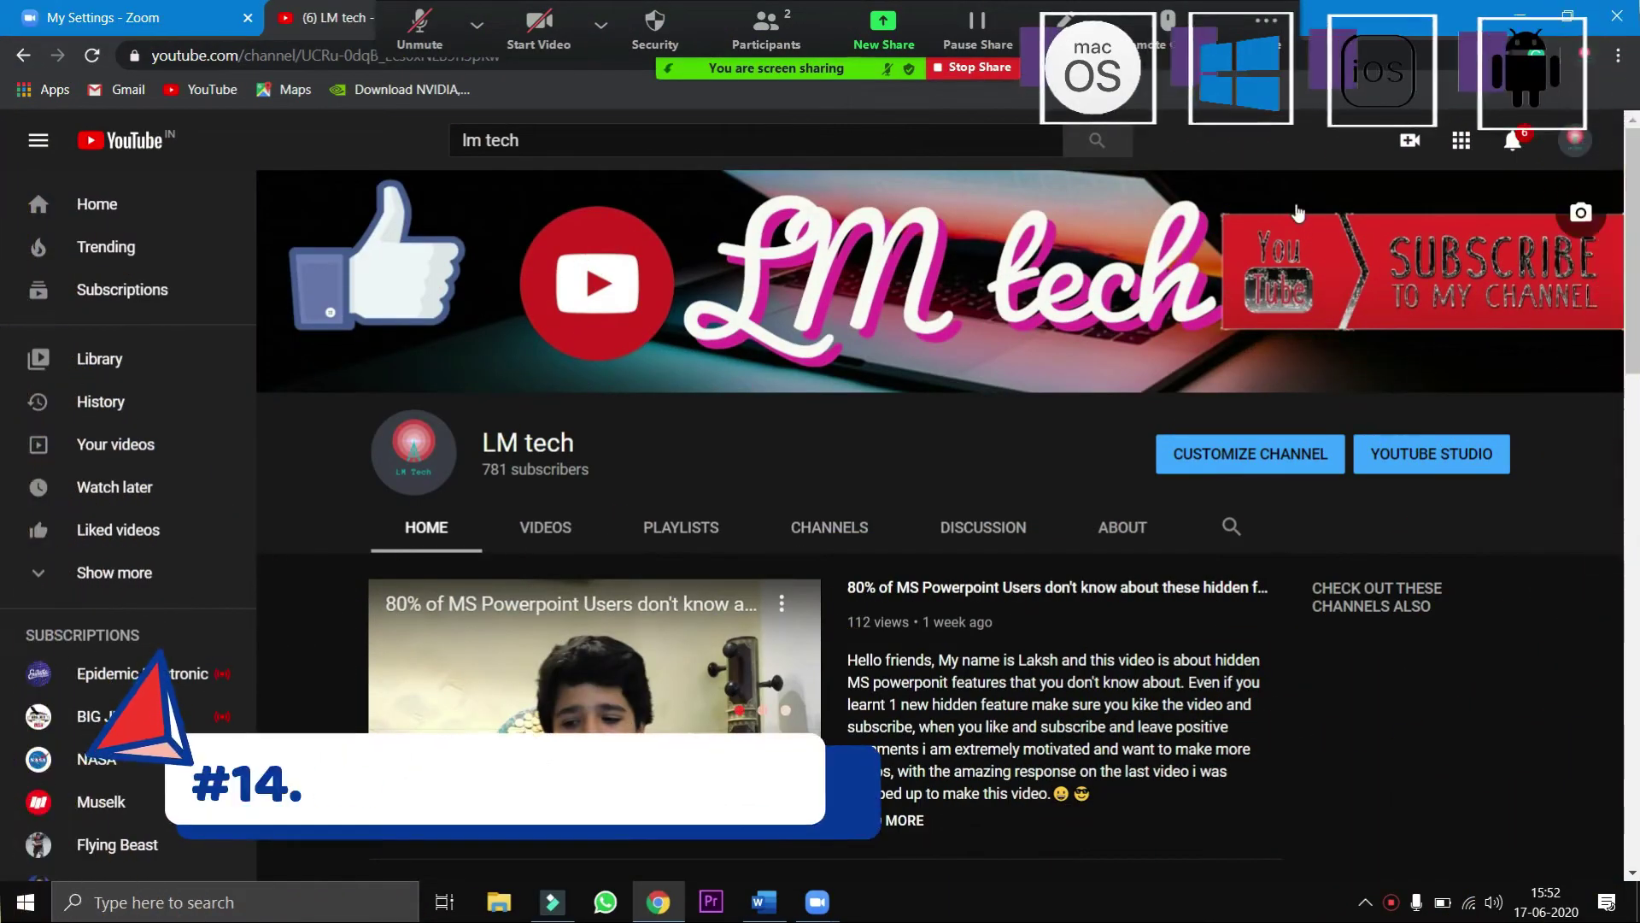
# Step: Give mouse and keyboard control of the shared screen to the other meeting participant
pyautogui.click(1169, 39)
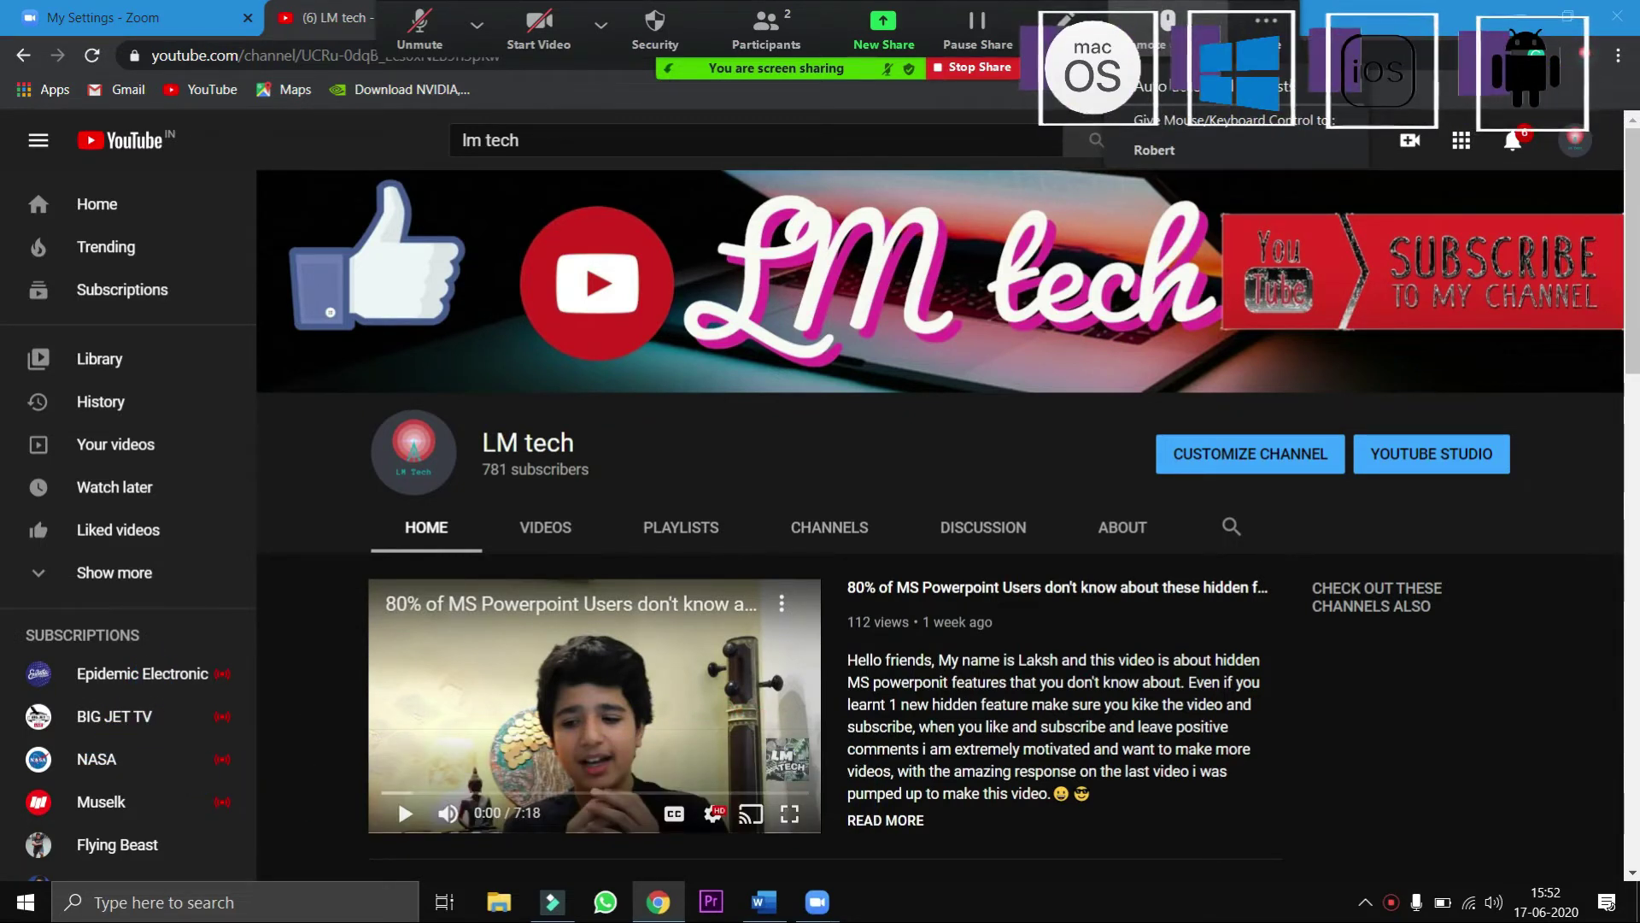
pyautogui.click(1267, 29)
pyautogui.click(1166, 36)
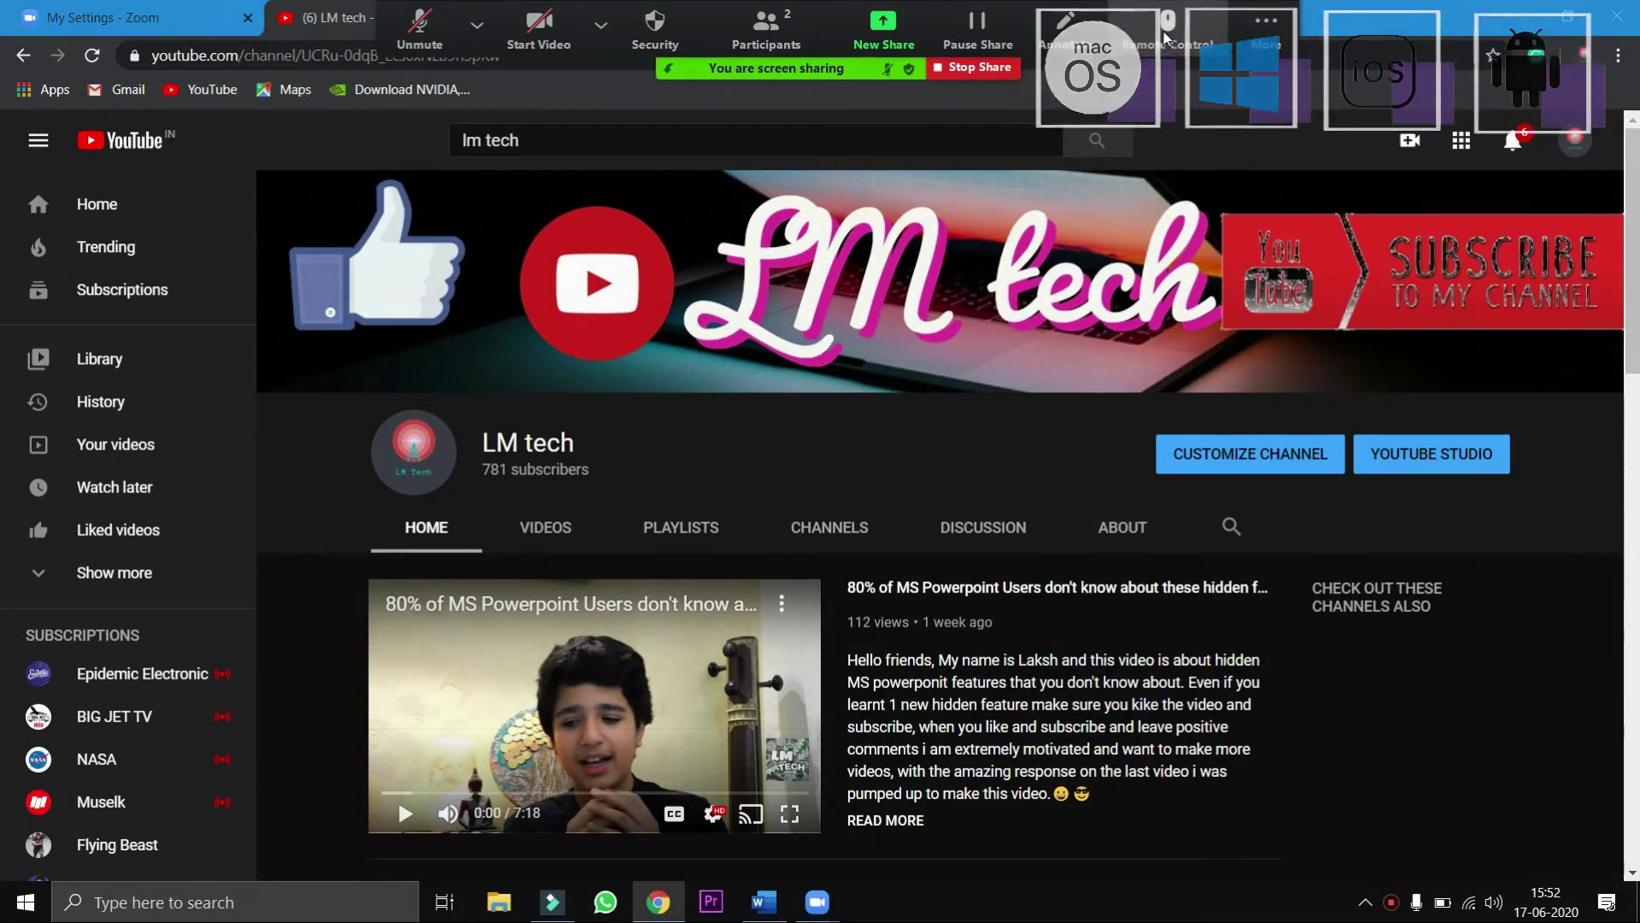
pyautogui.click(1166, 36)
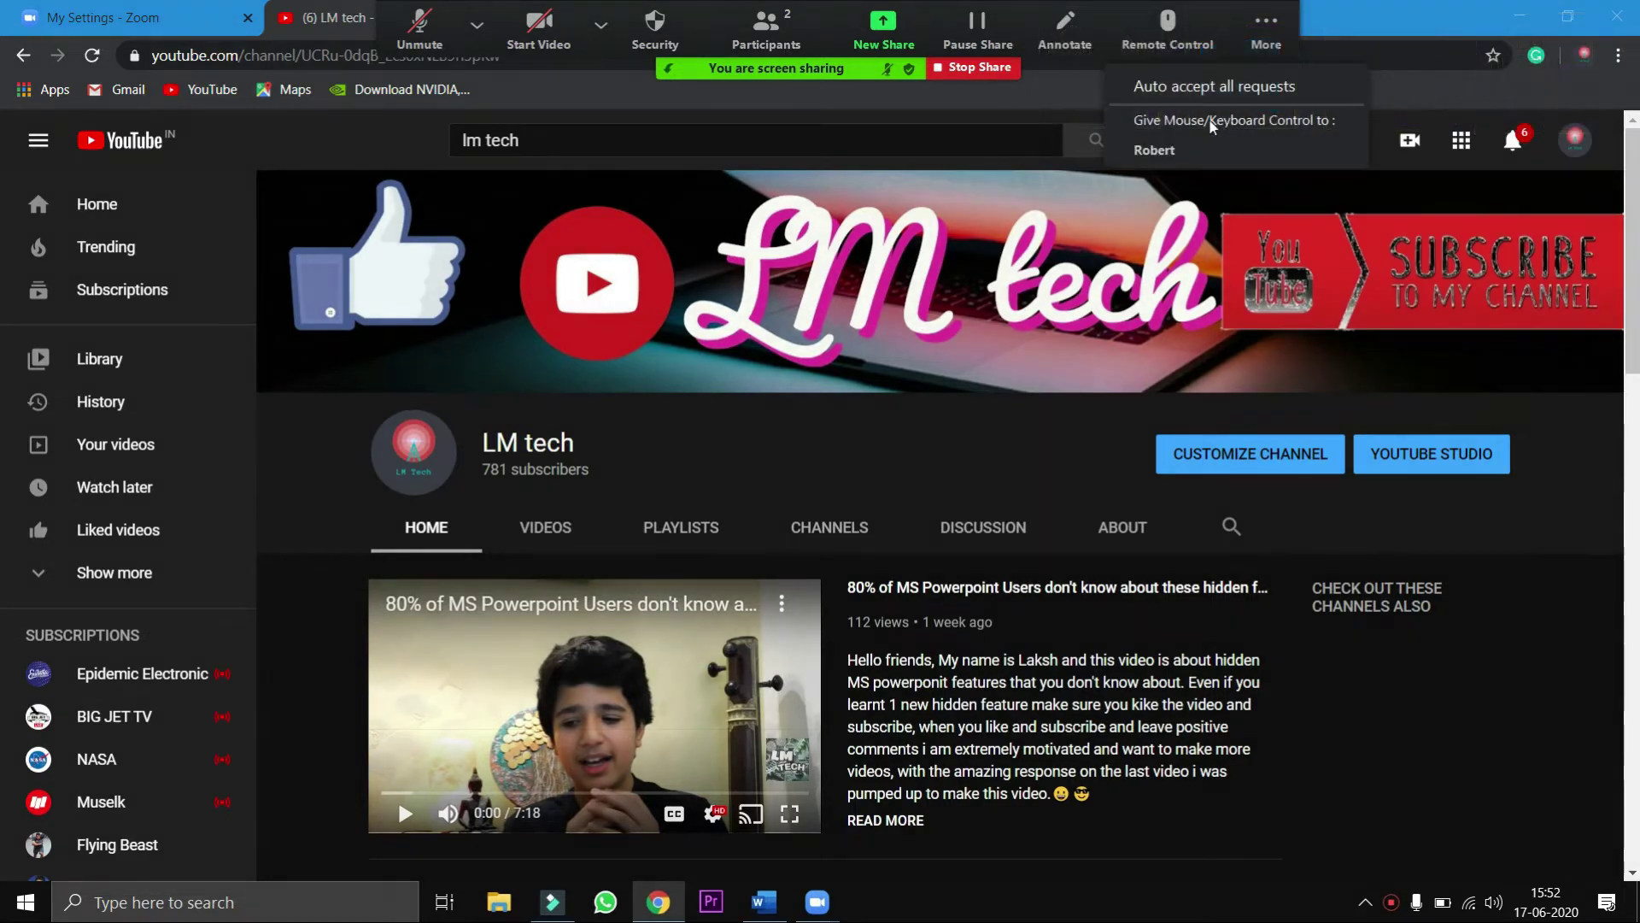
pyautogui.click(1186, 154)
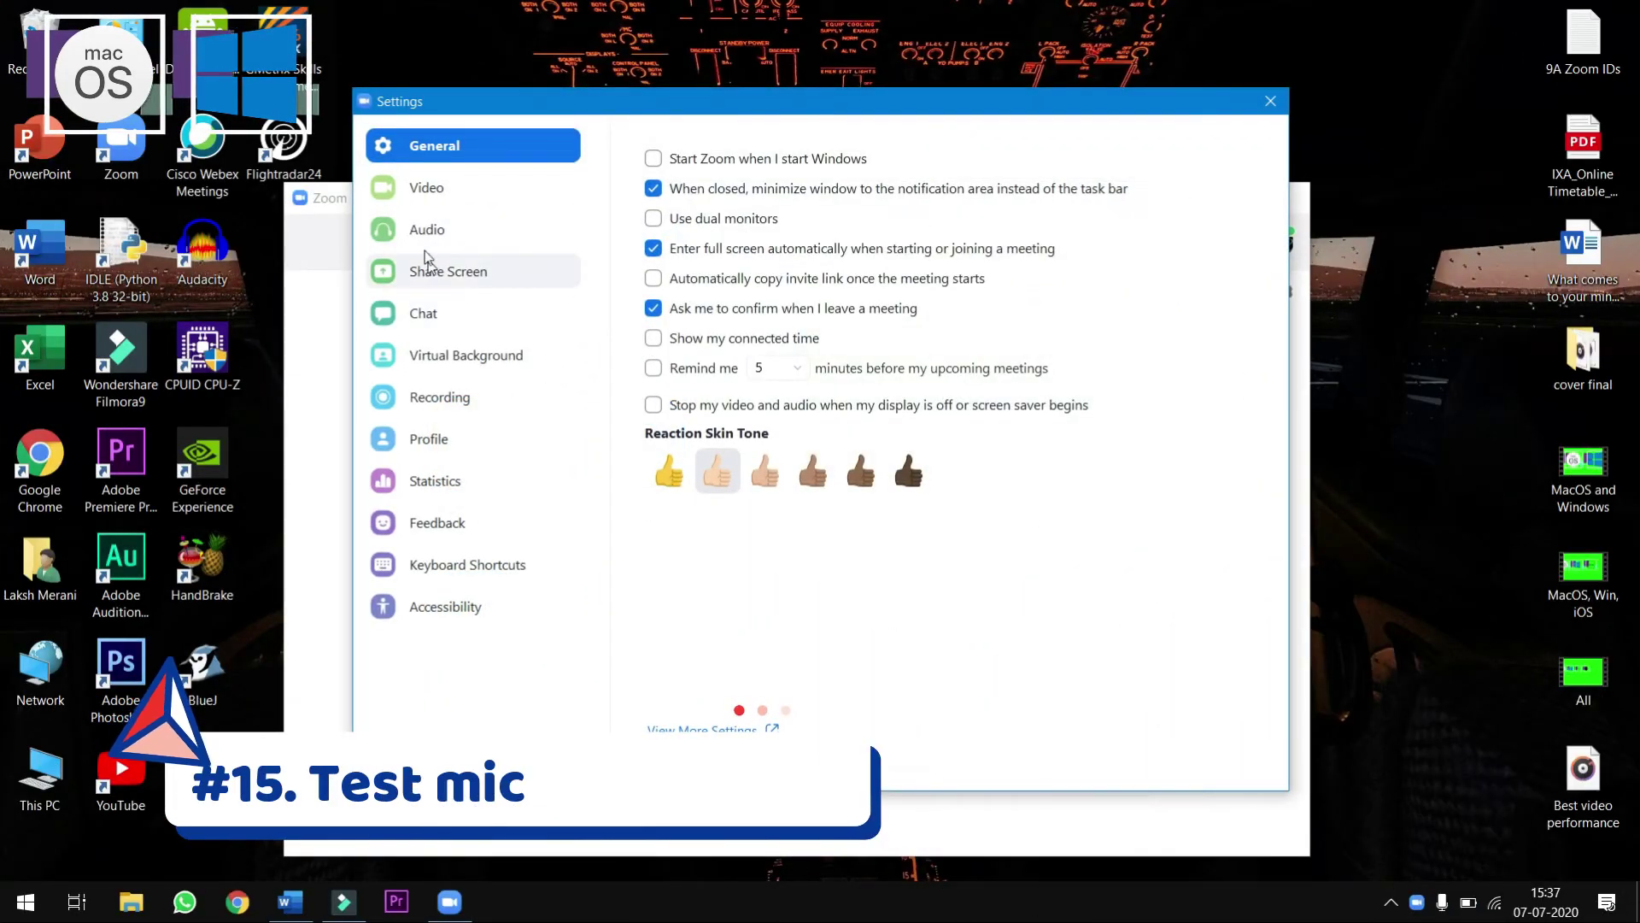
# Step: Select the realme Buds Wireless headset as the microphone in the Audio settings and run the mic test
pyautogui.click(424, 232)
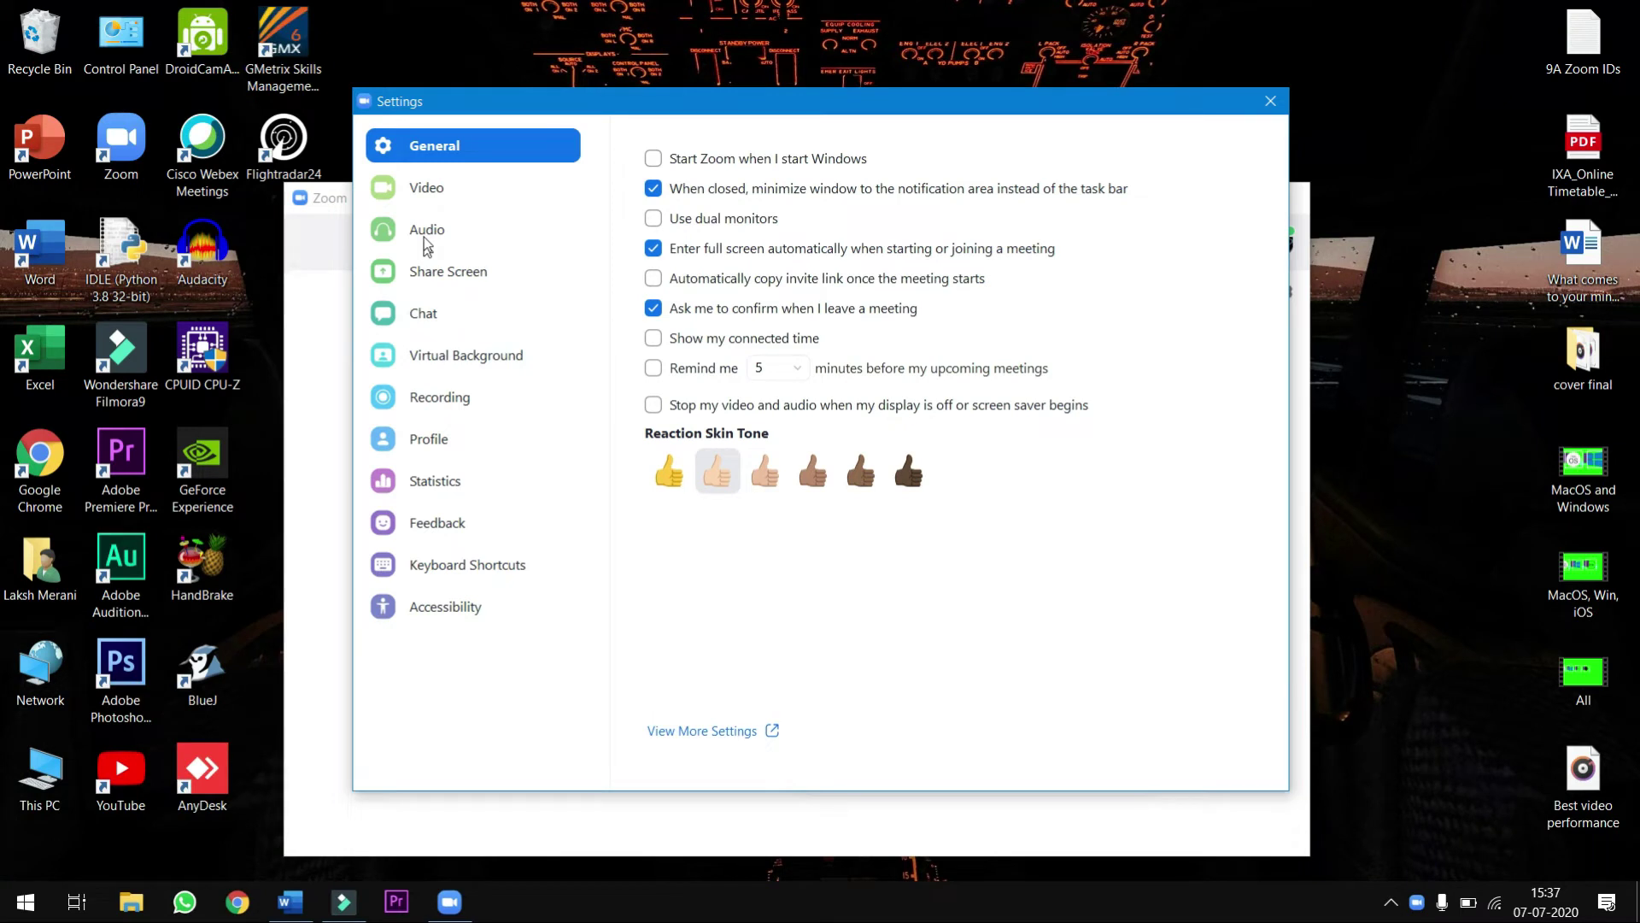
pyautogui.click(517, 241)
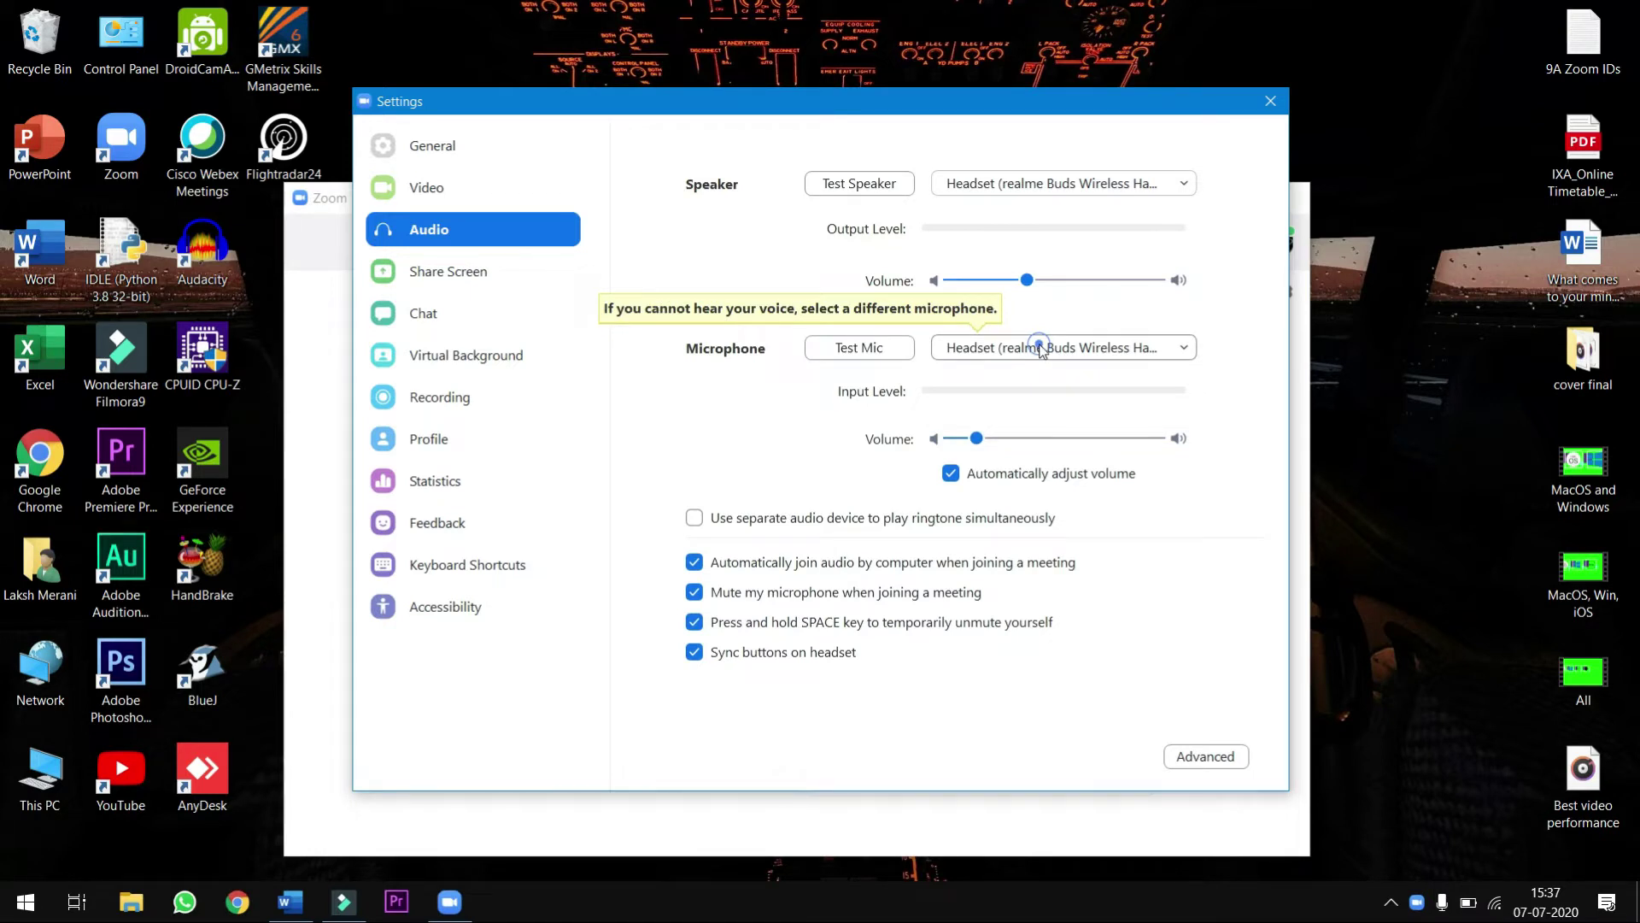
pyautogui.click(1040, 349)
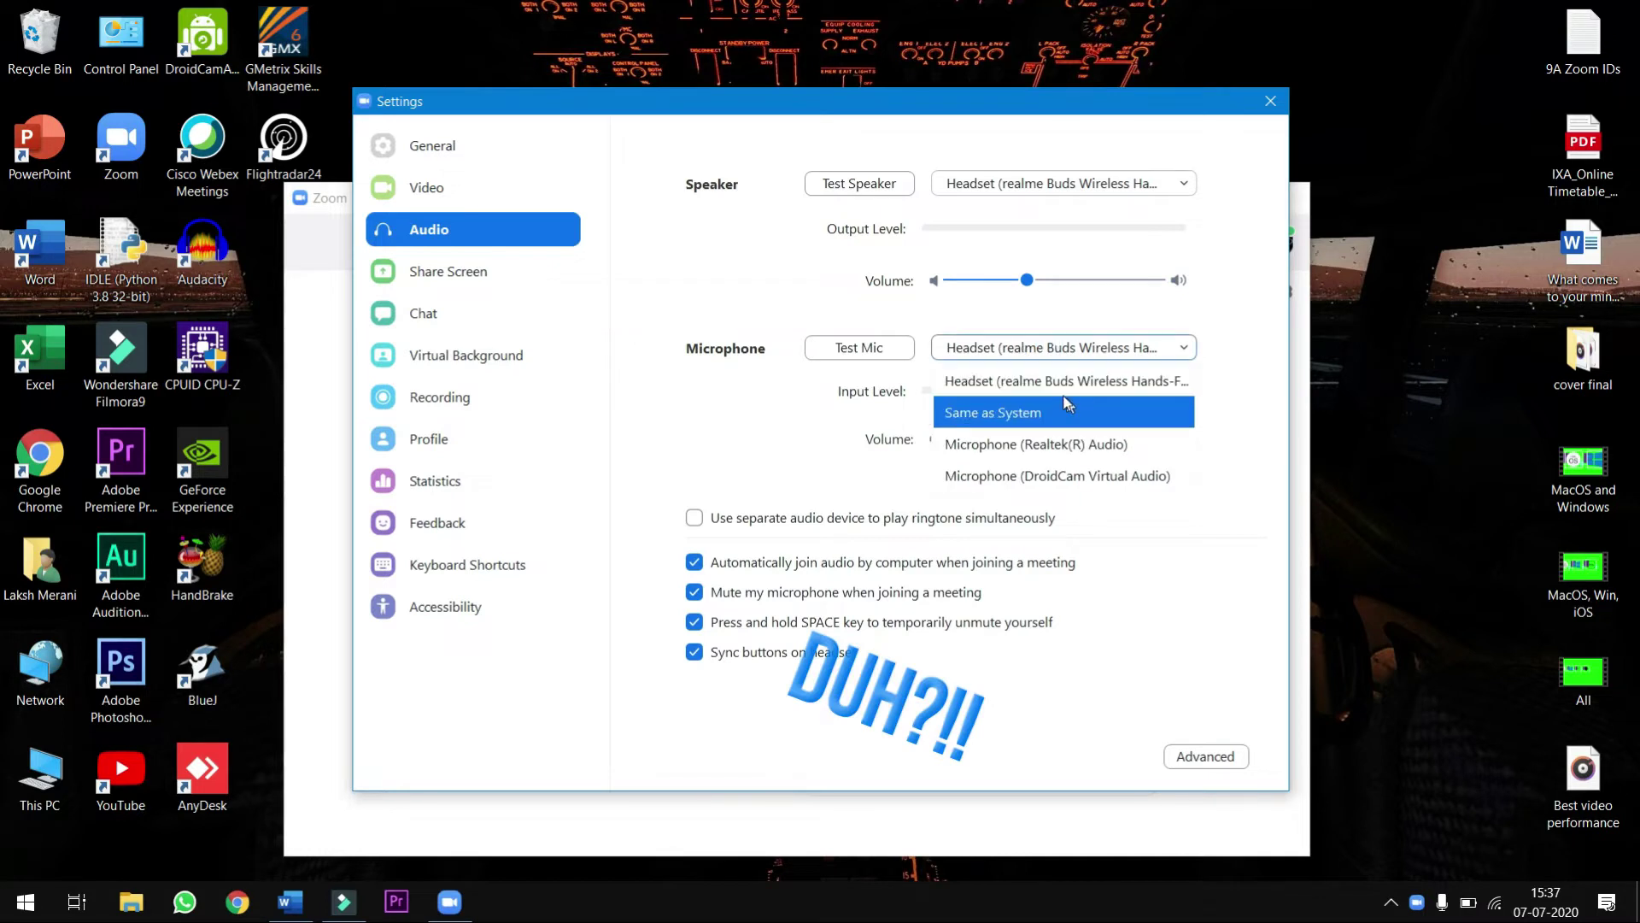
pyautogui.click(1043, 379)
pyautogui.click(855, 348)
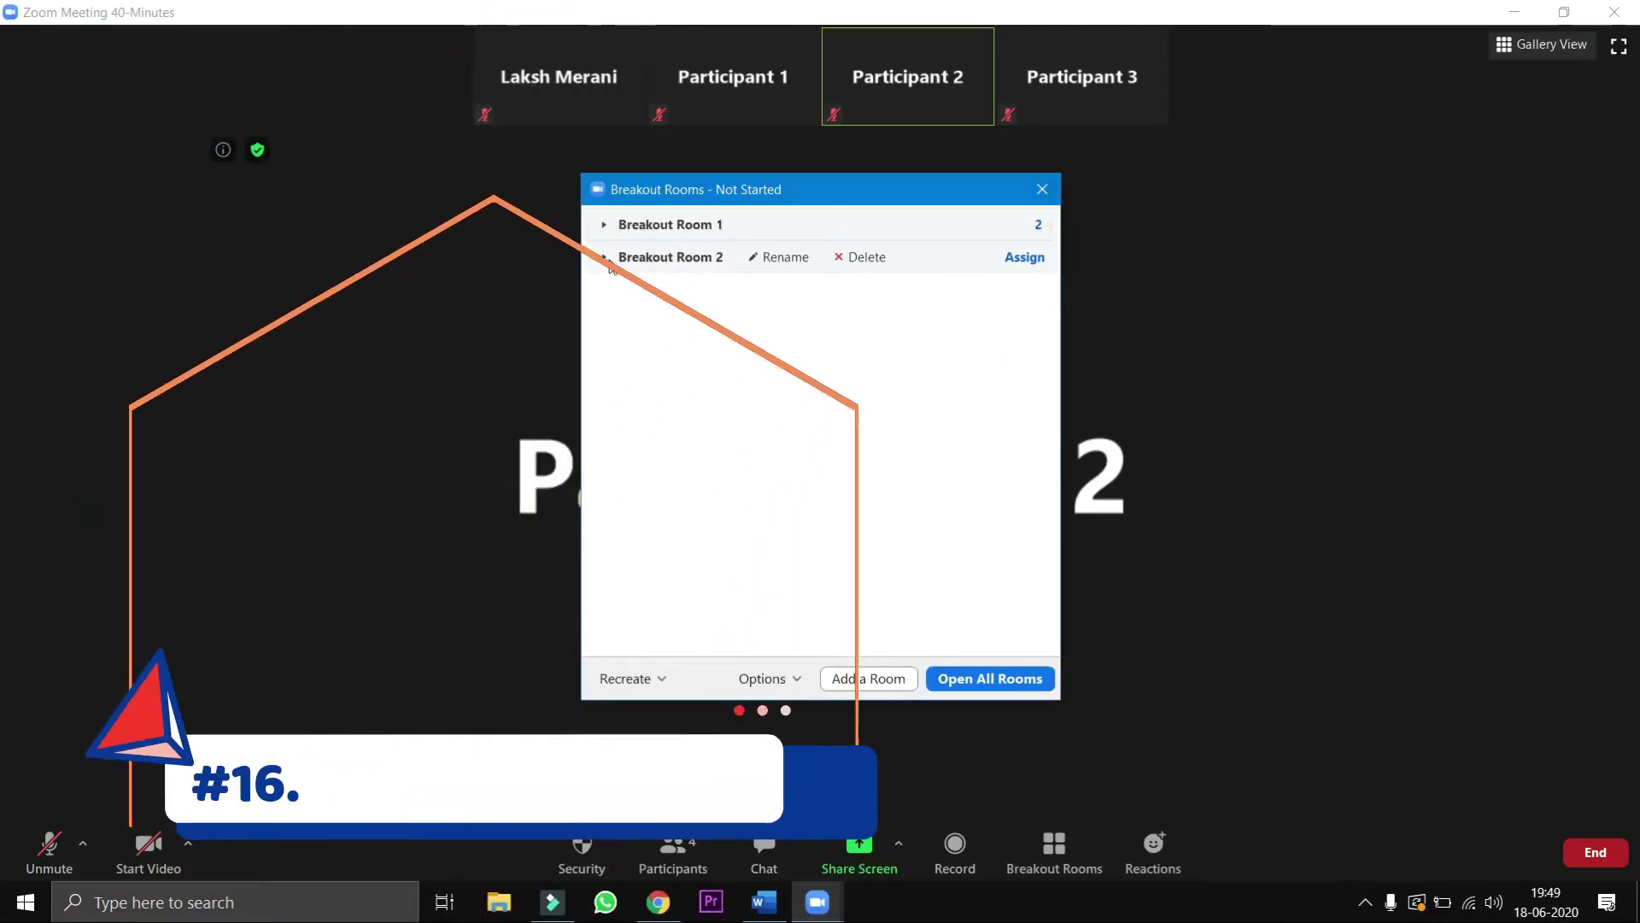
# Step: Assign Participant 2 to Breakout Room 2, and open and close all the breakout rooms
pyautogui.click(1025, 256)
pyautogui.click(1084, 256)
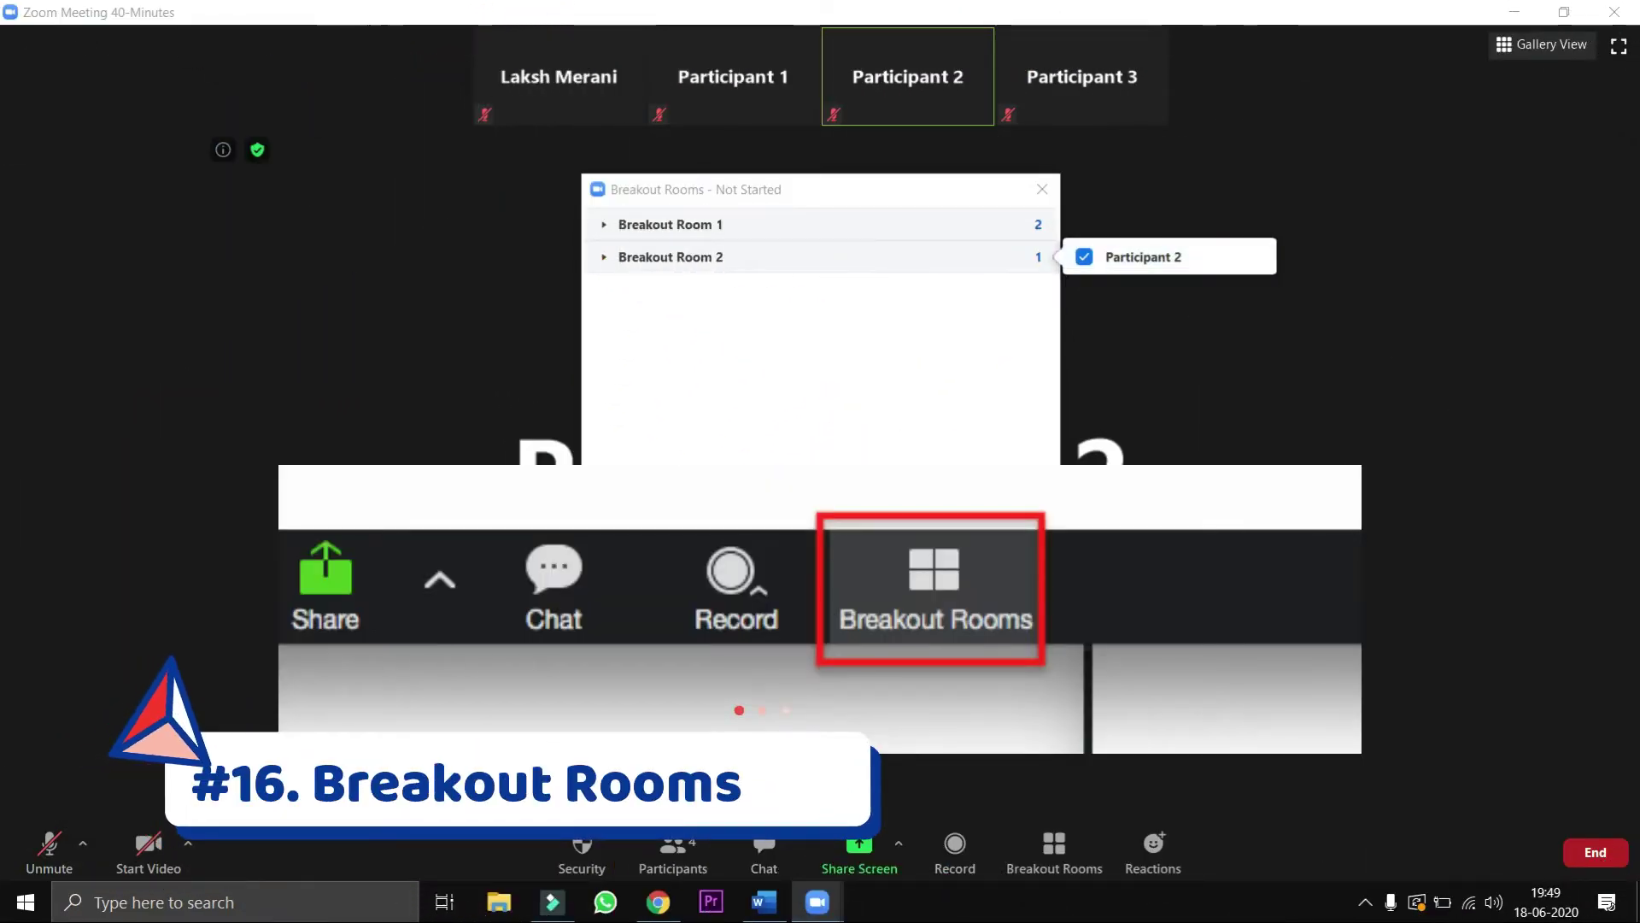
pyautogui.click(991, 679)
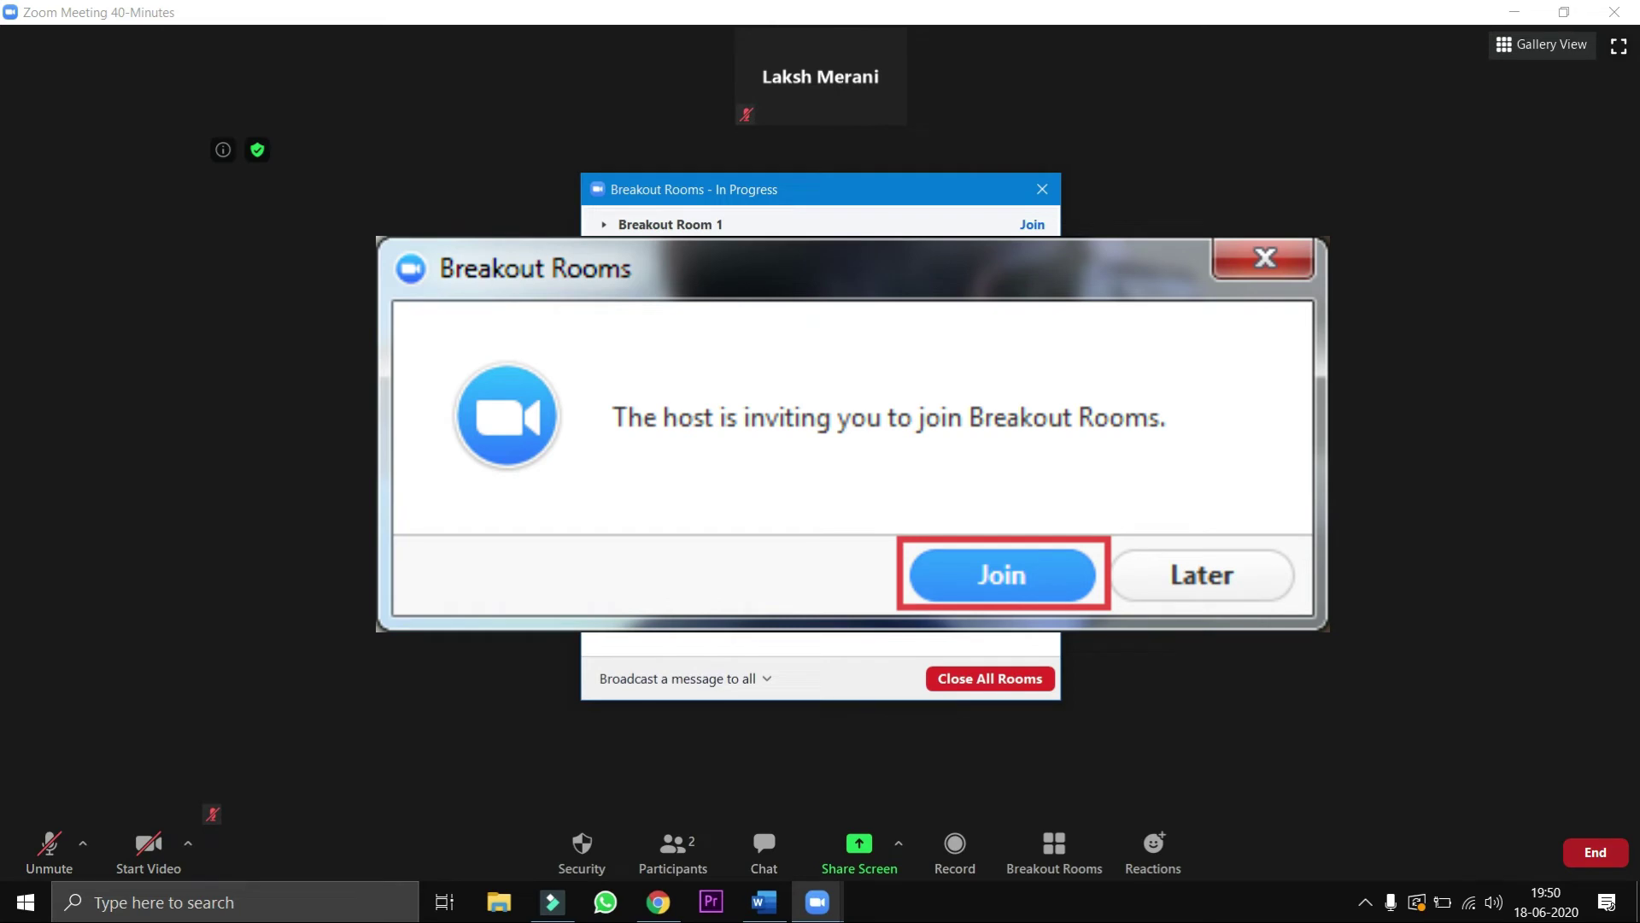
pyautogui.click(1024, 681)
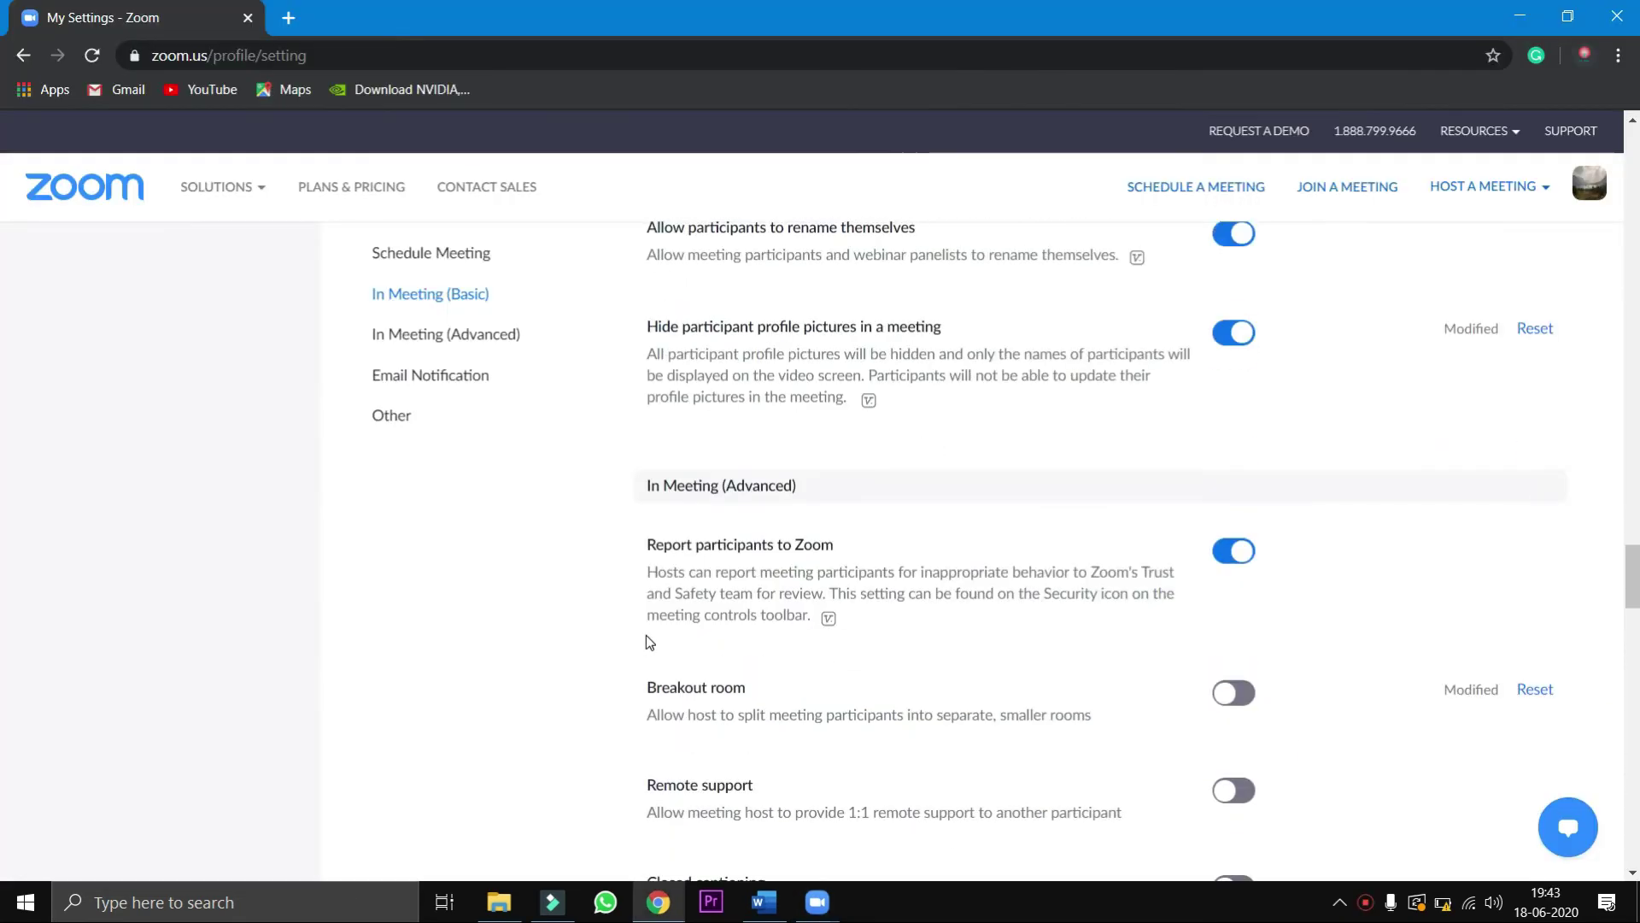
# Step: Enable Breakout room in the In Meeting (Advanced) settings of the Zoom web account in the browser
pyautogui.scroll(-2, 646, 634)
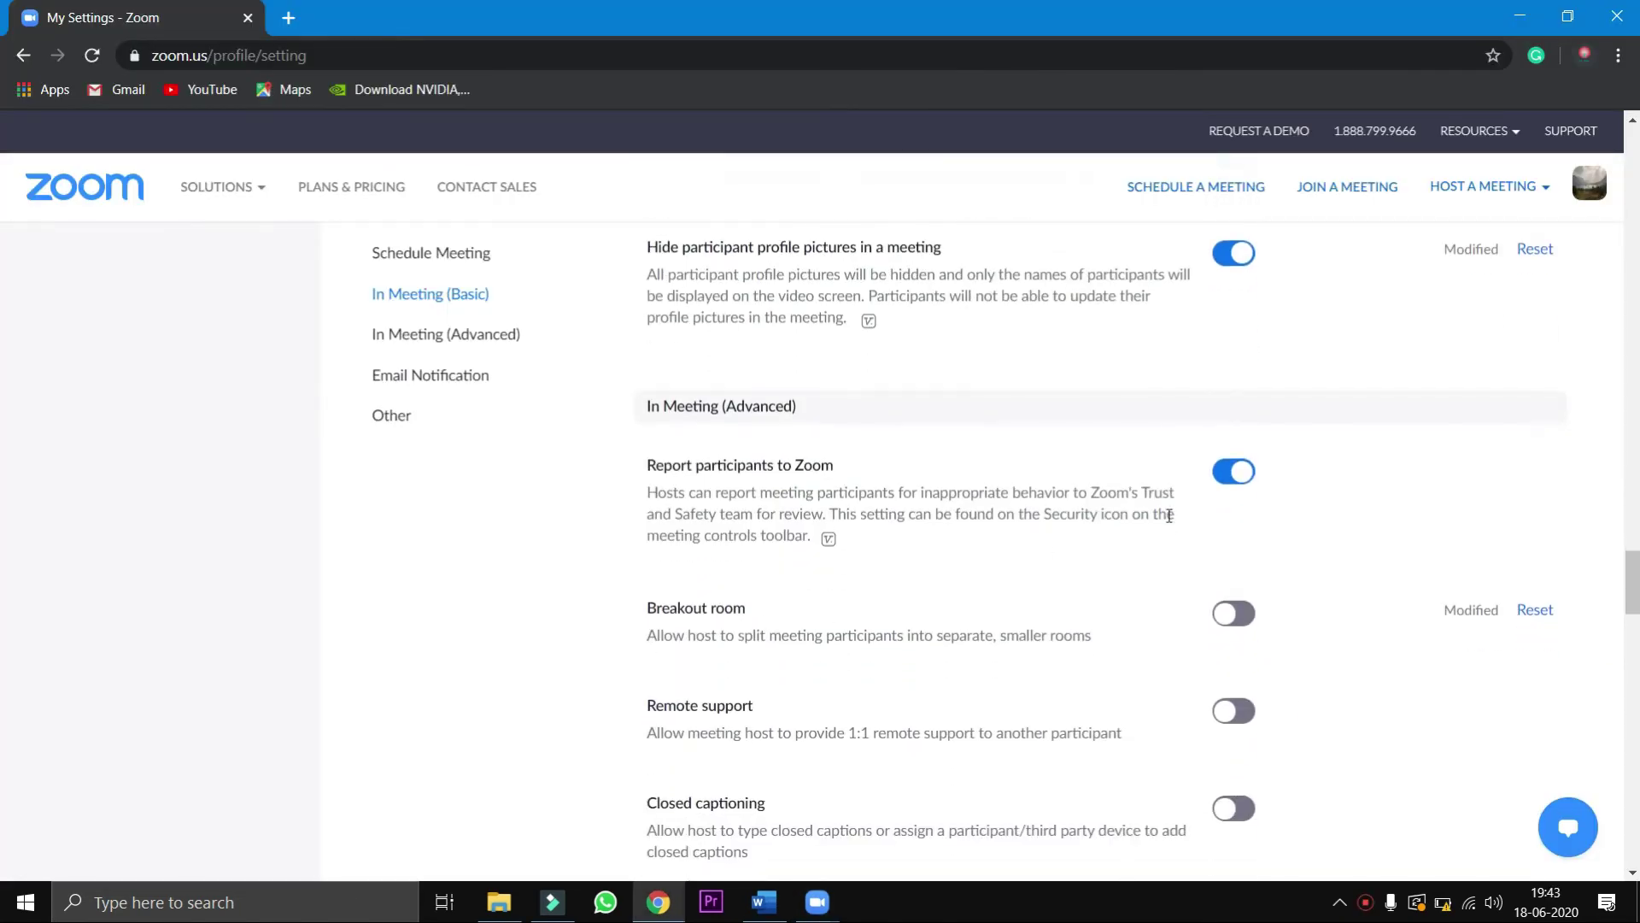
pyautogui.click(1233, 617)
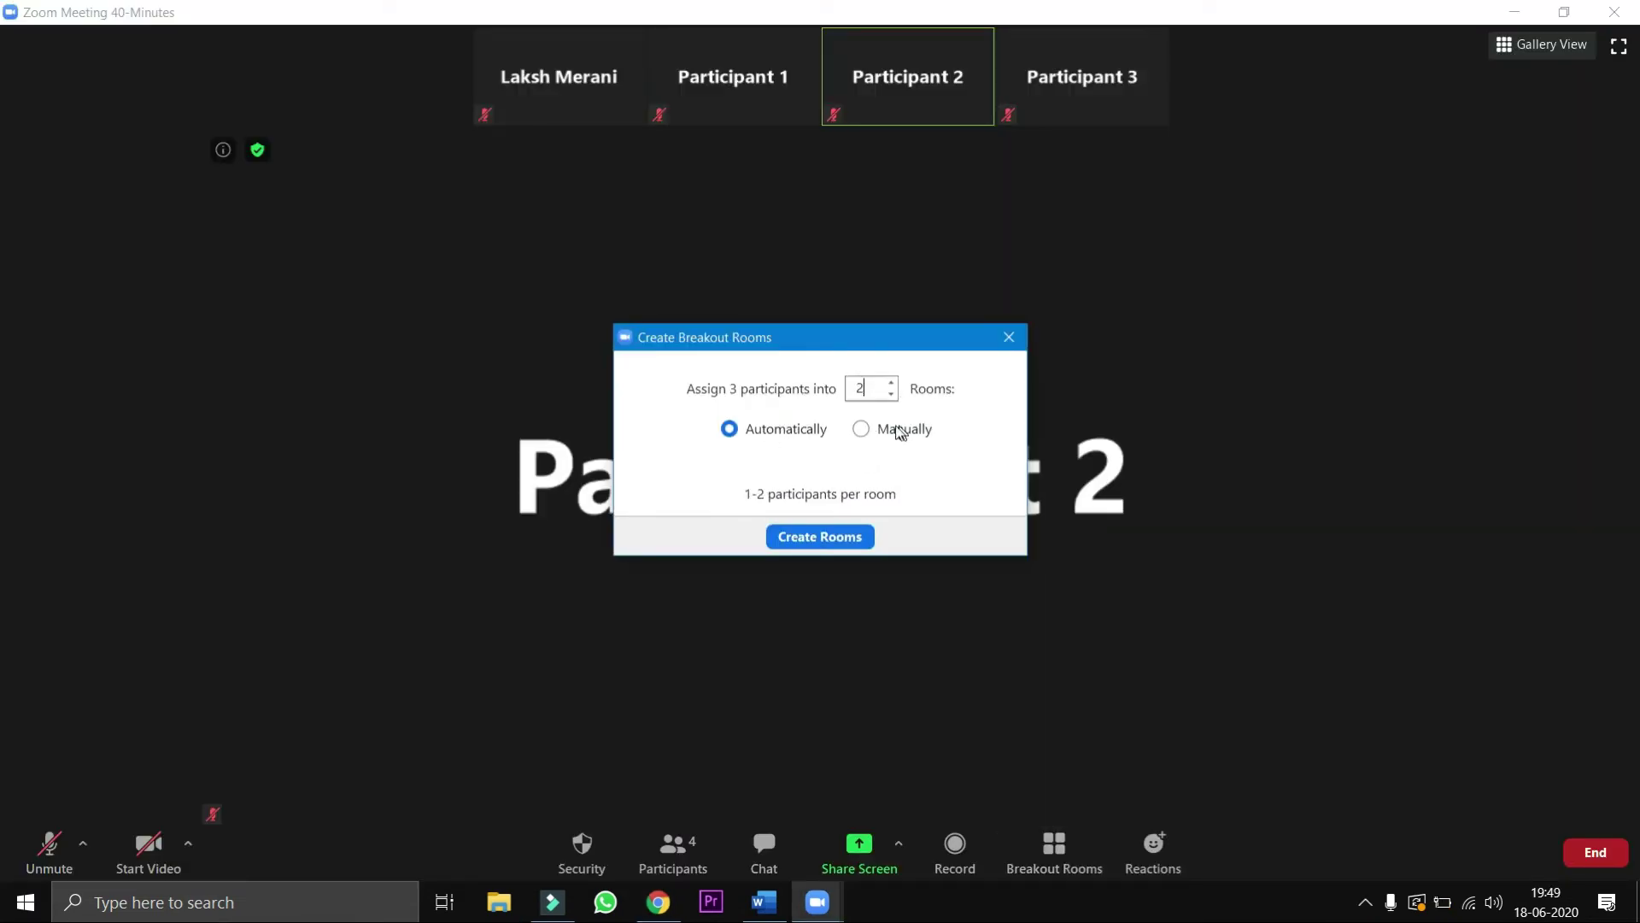
# Step: Create two breakout rooms in the Zoom meeting and assign Participant 1 and Participant 3 to Breakout Room 1
pyautogui.click(820, 536)
pyautogui.click(1025, 223)
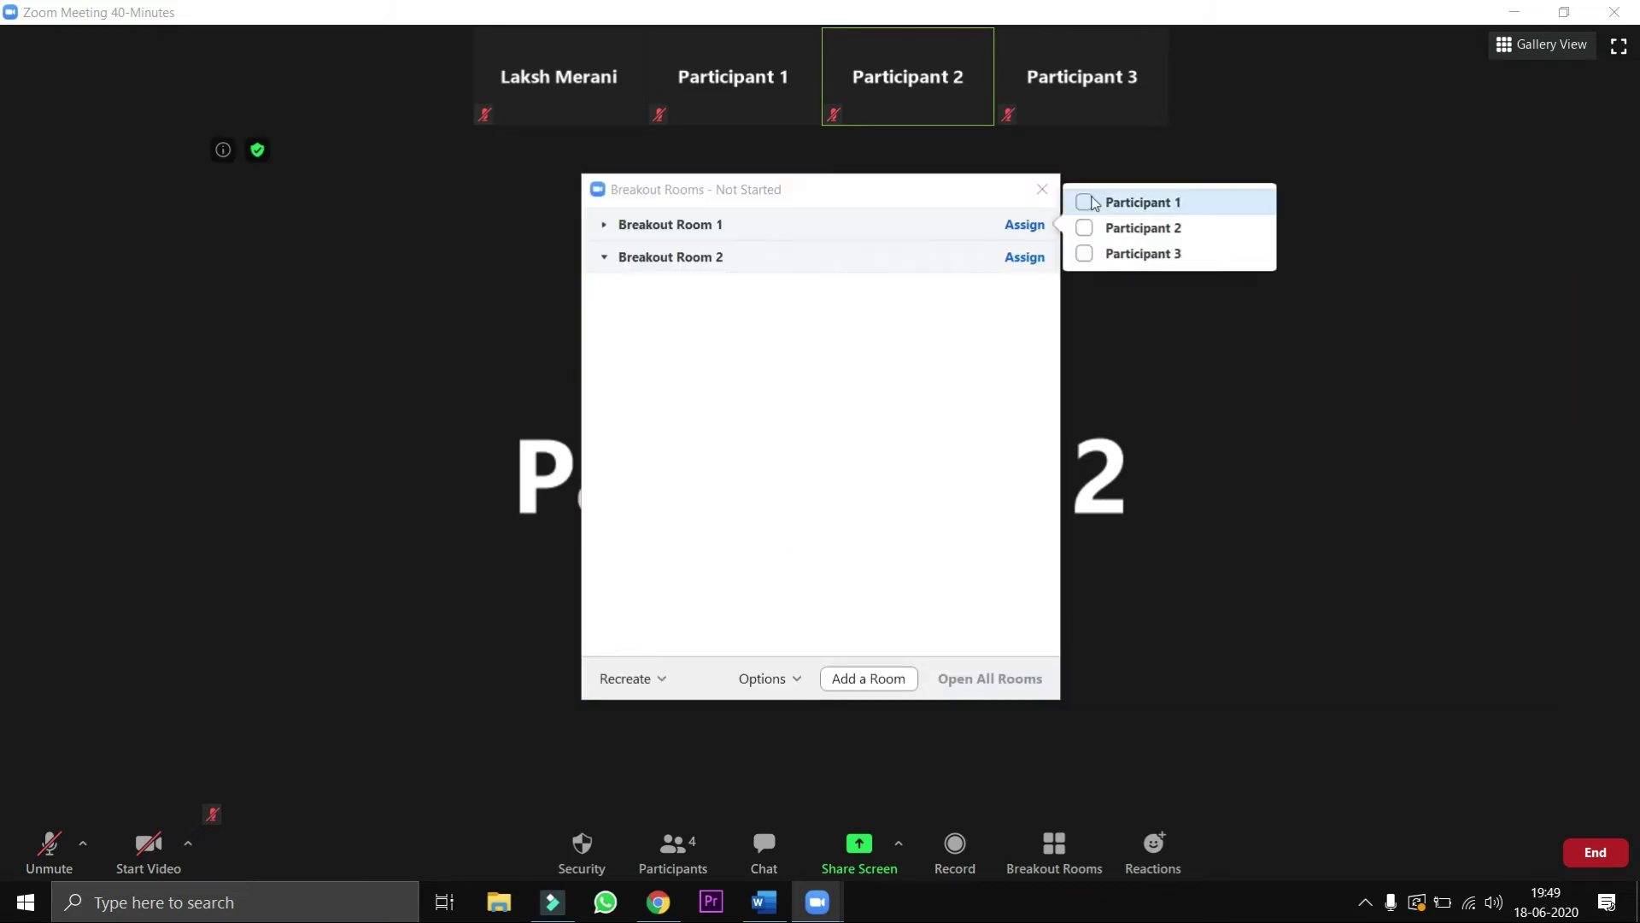
pyautogui.click(1084, 201)
pyautogui.click(1084, 253)
# Step: Assign Participant 2 to Breakout Room 2 and open all rooms
pyautogui.click(606, 261)
pyautogui.click(1024, 257)
pyautogui.click(1085, 256)
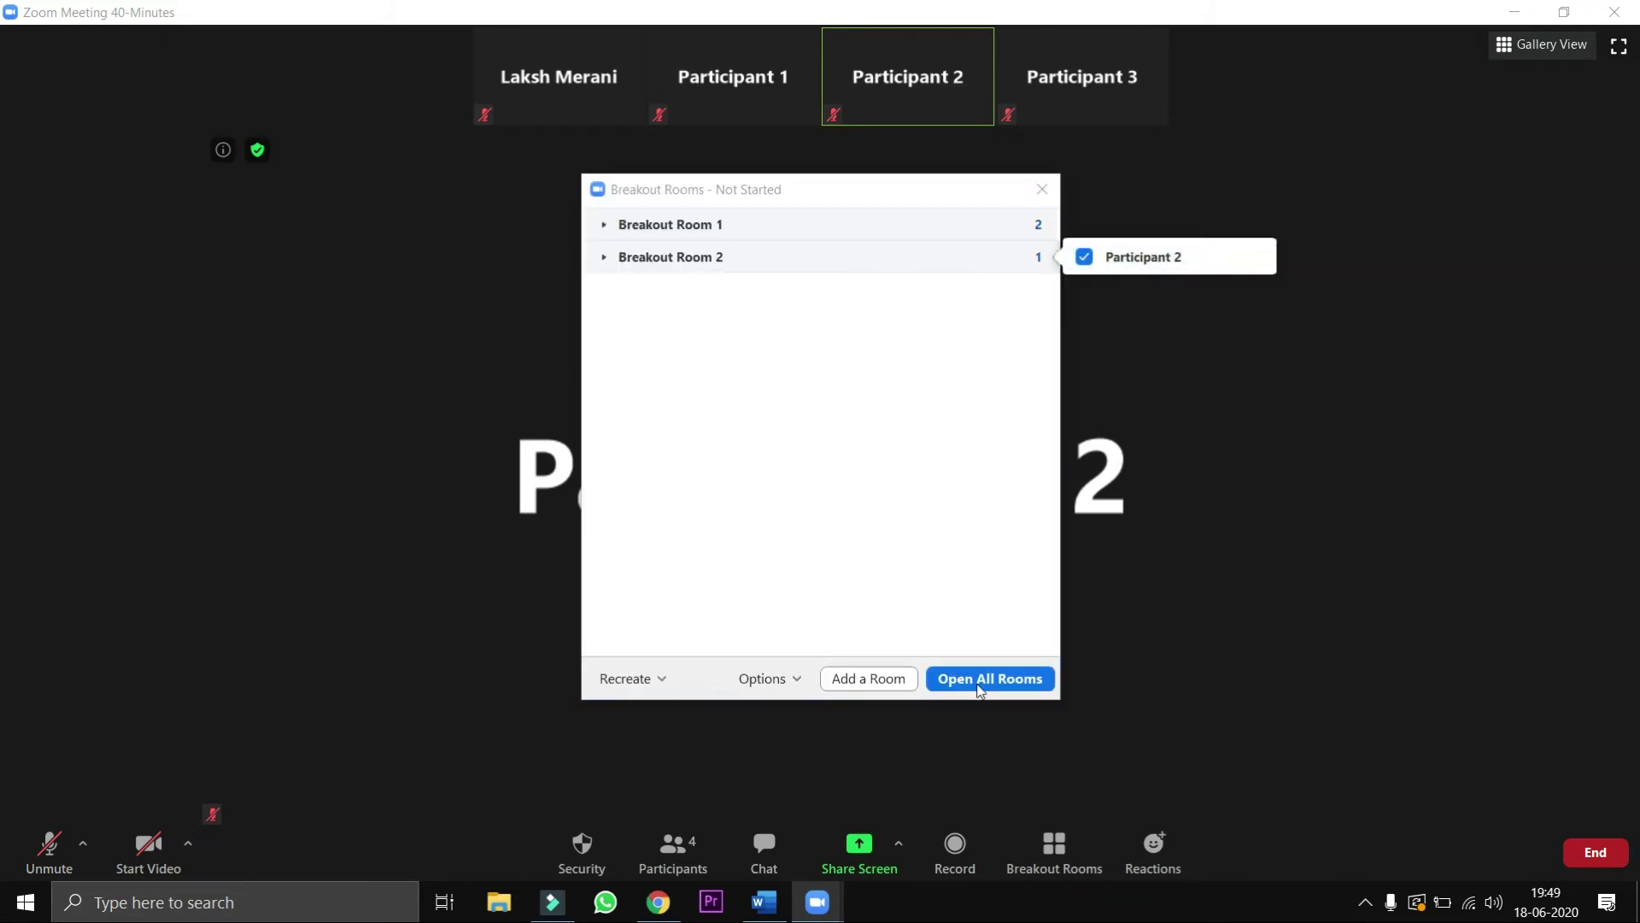
pyautogui.click(984, 679)
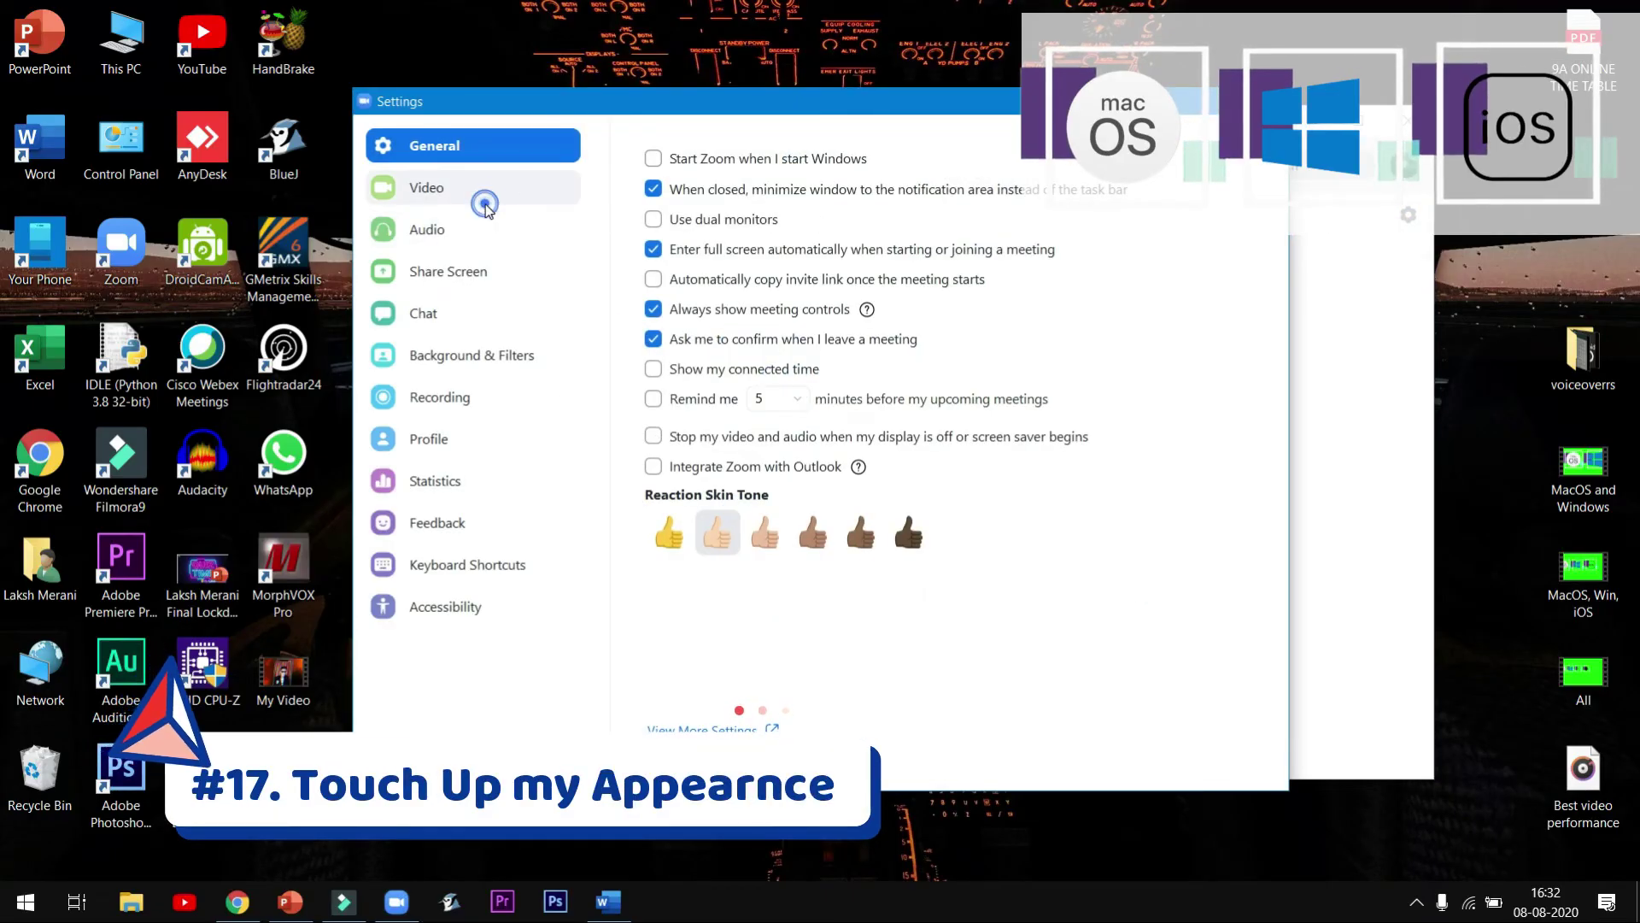
# Step: Enable Touch up my appearance in the Video settings and switch the camera to DroidCam Source 3
pyautogui.click(485, 202)
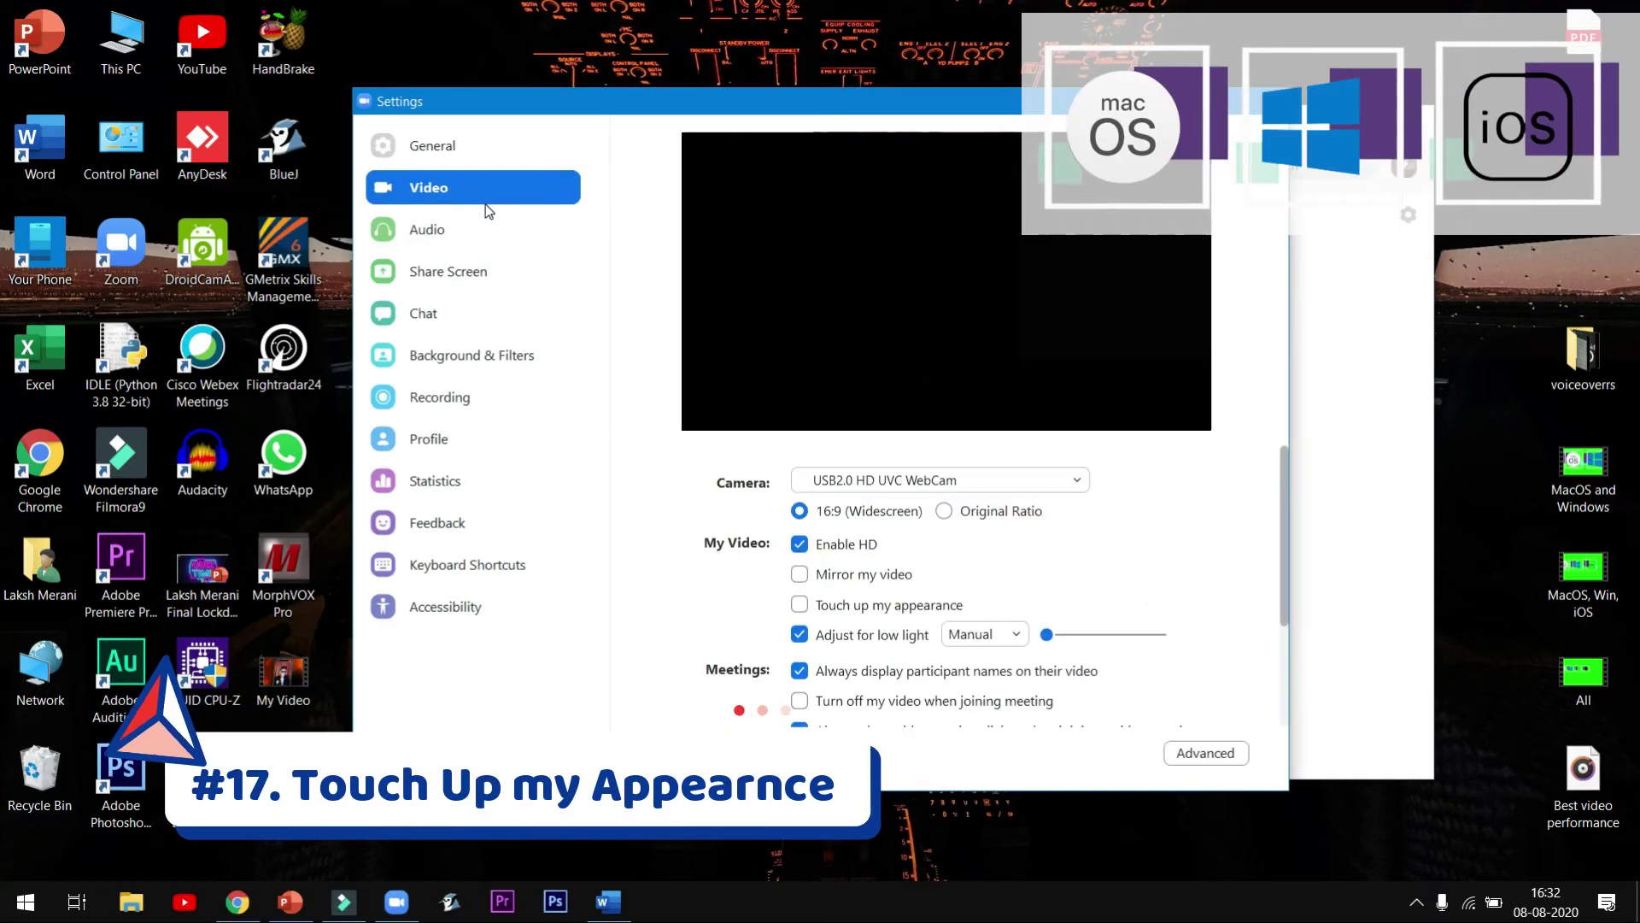
pyautogui.click(903, 605)
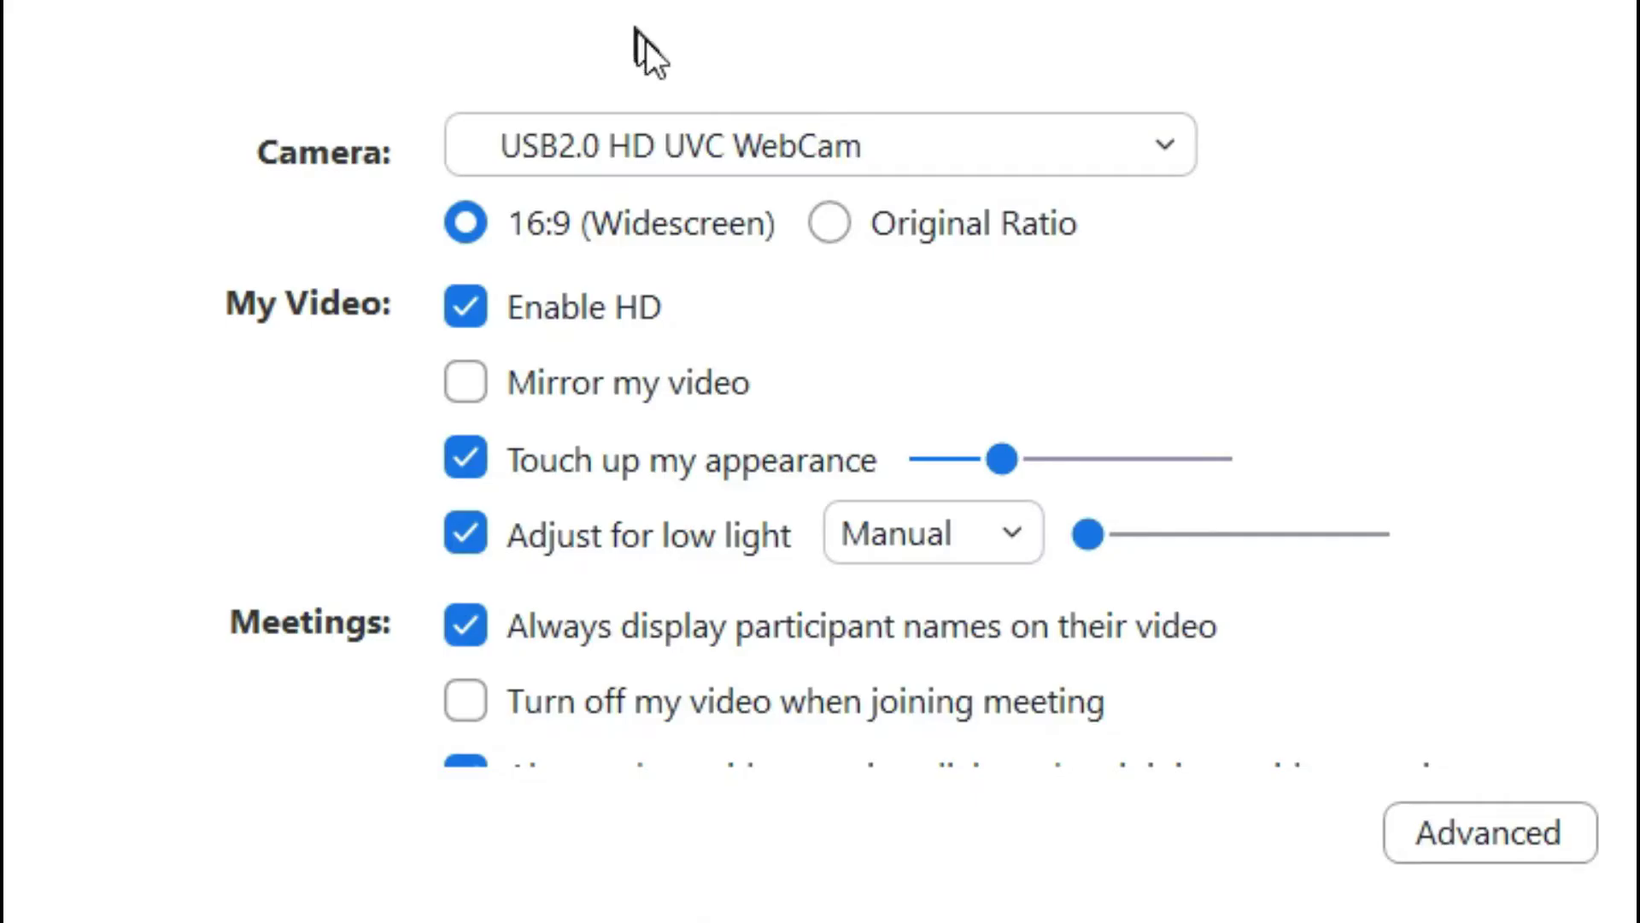
pyautogui.click(681, 143)
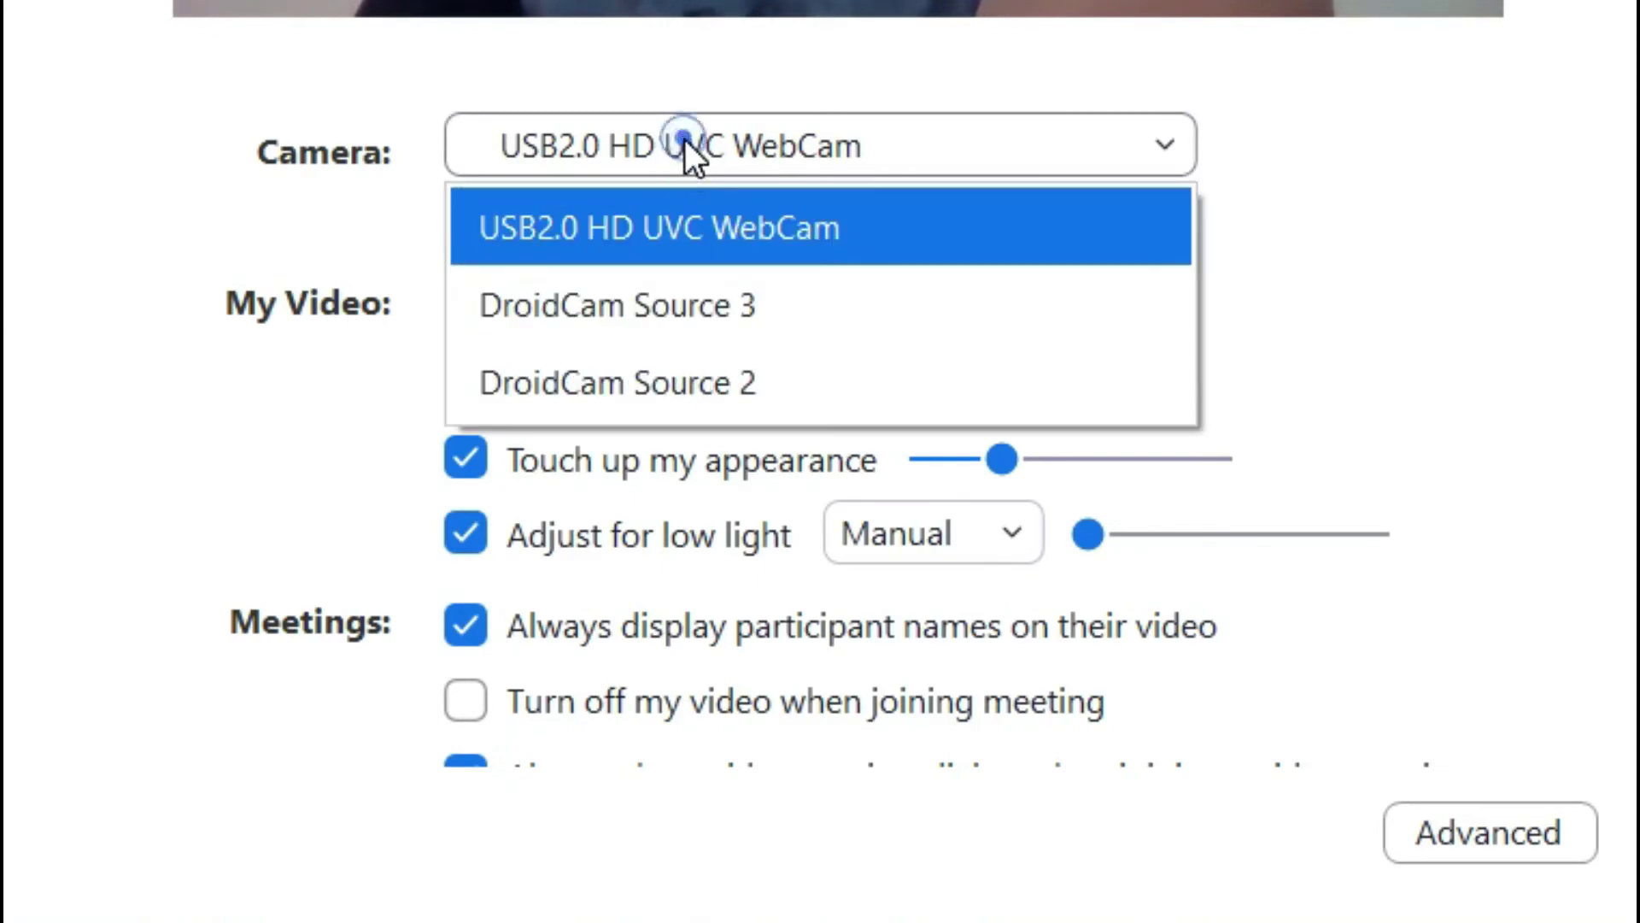
pyautogui.click(671, 316)
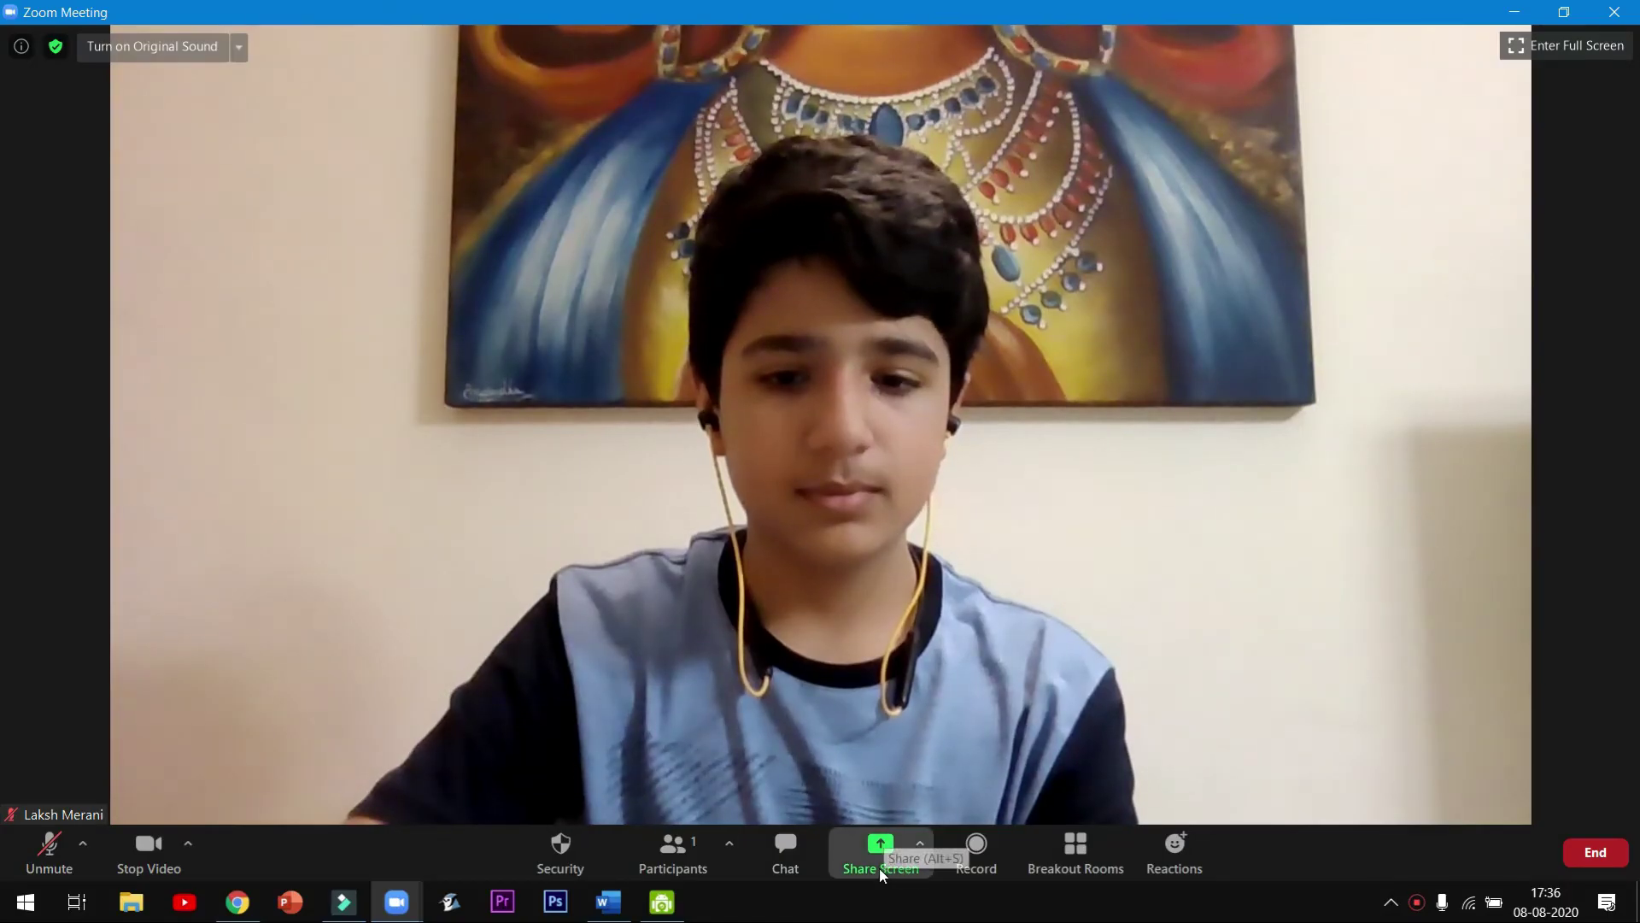
# Step: Share the desktop presentation Slide 1 in the meeting using PowerPoint as Virtual Background
pyautogui.click(879, 854)
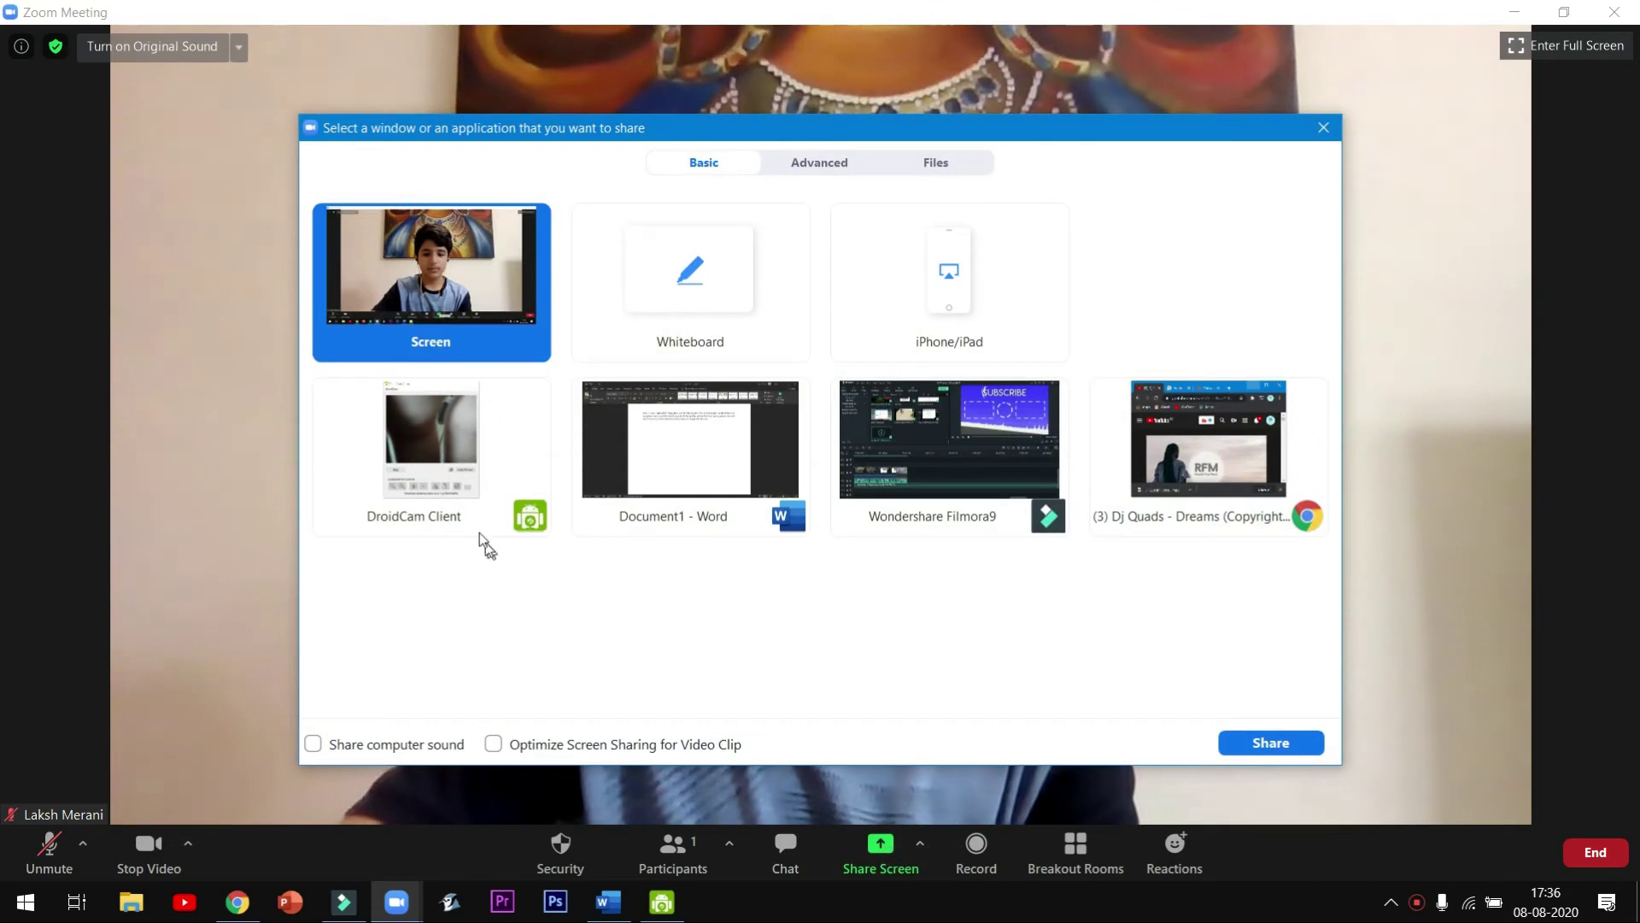
pyautogui.click(836, 161)
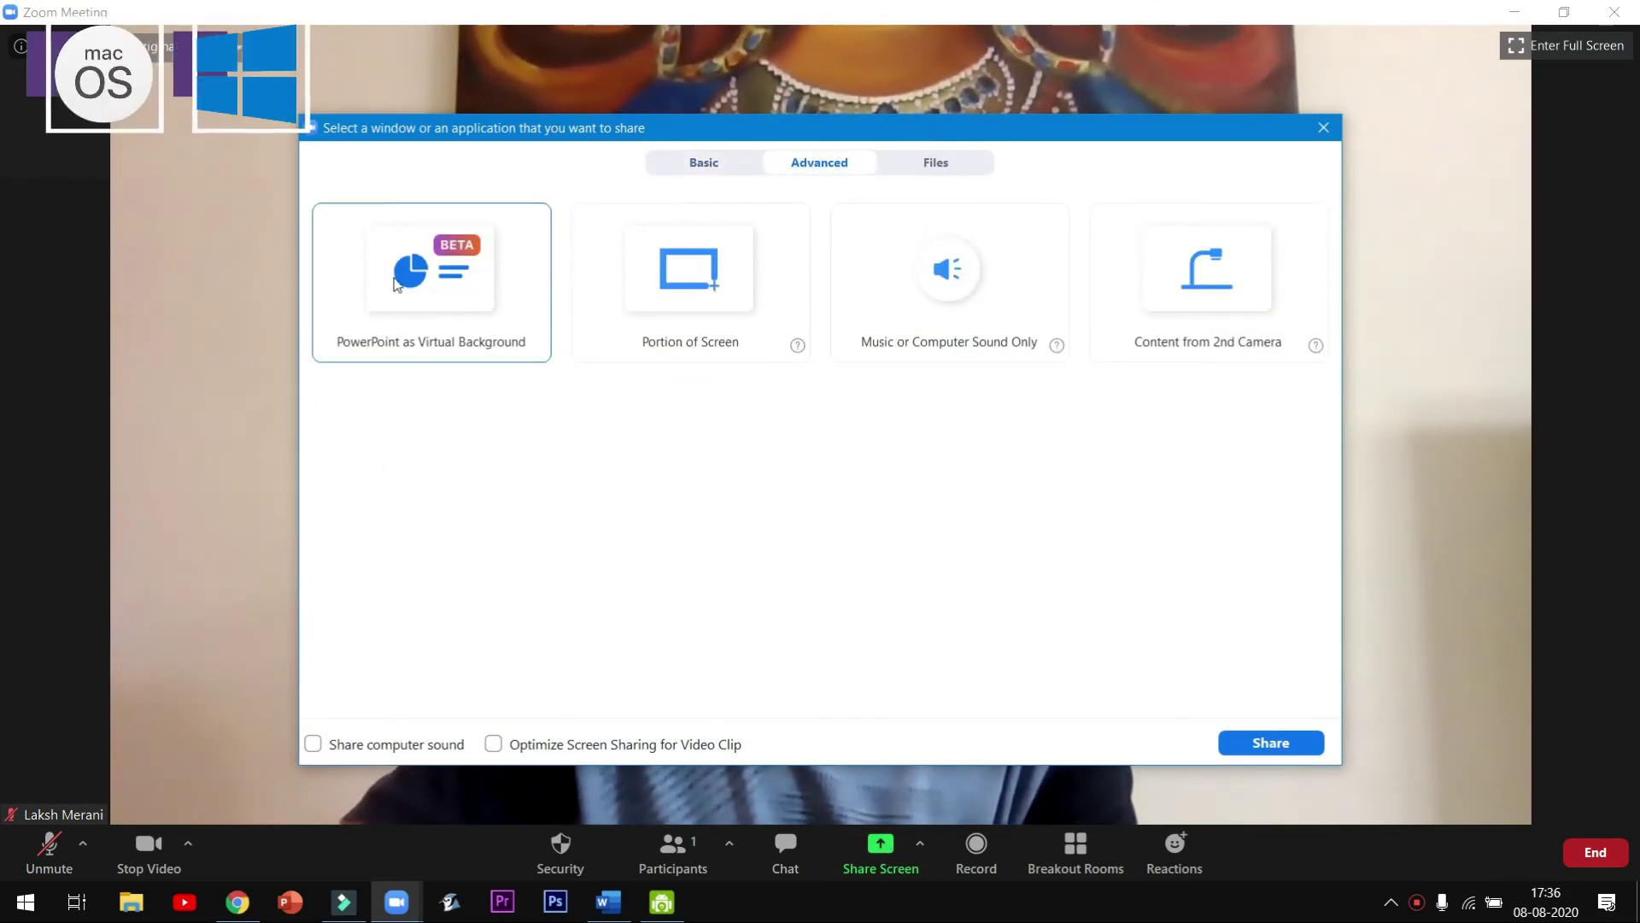
pyautogui.click(368, 310)
pyautogui.click(1279, 747)
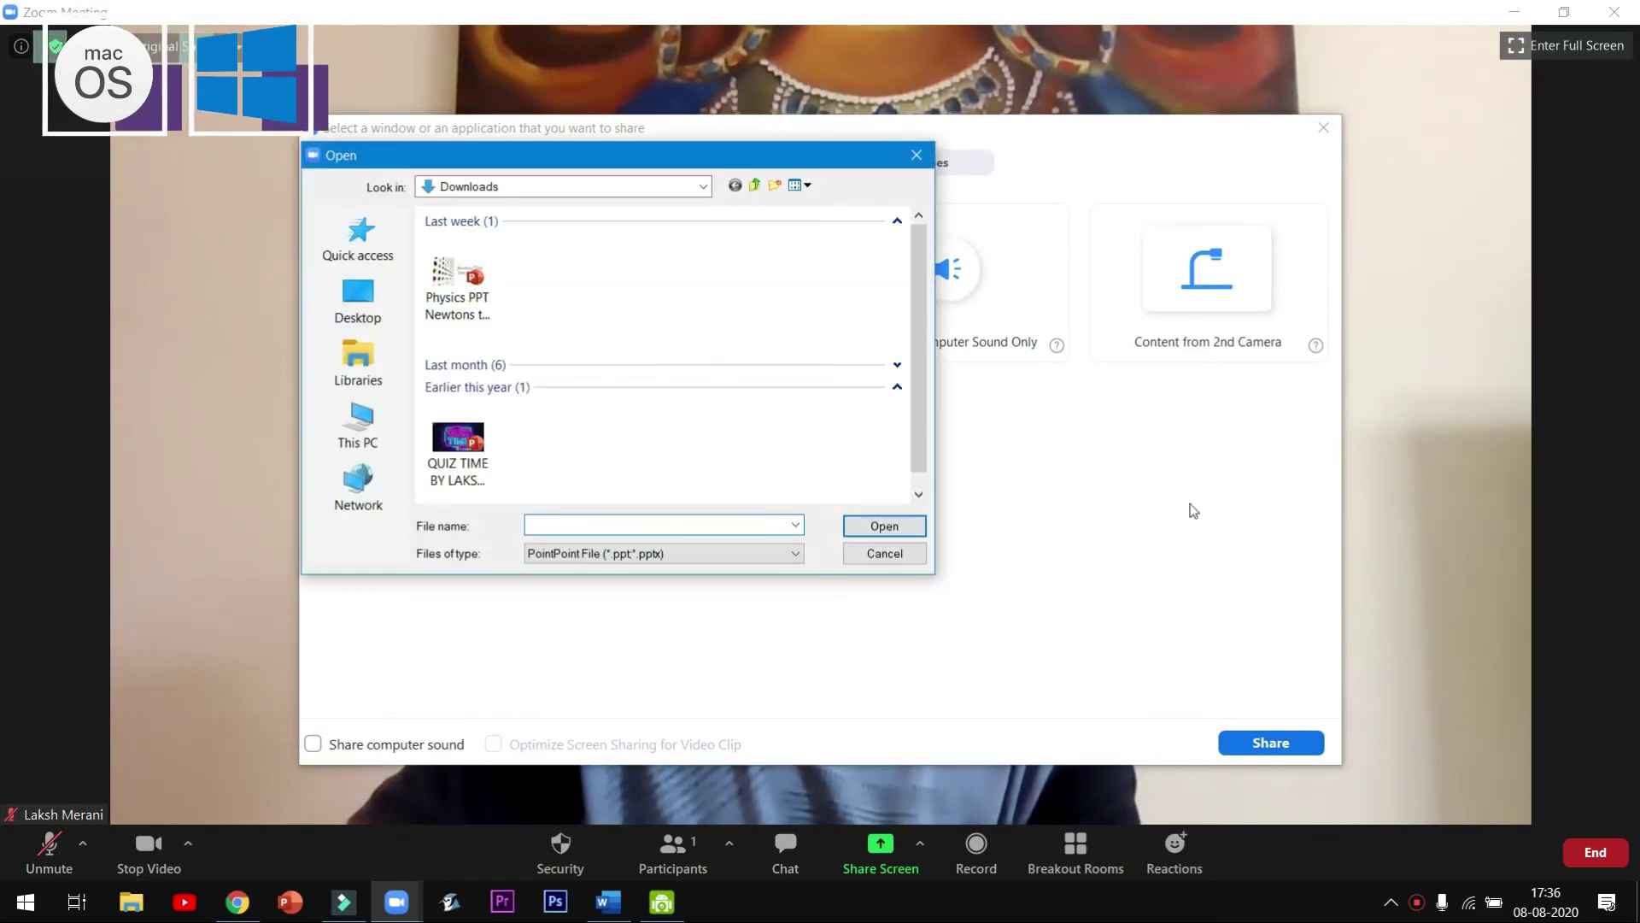
pyautogui.click(363, 308)
pyautogui.click(543, 413)
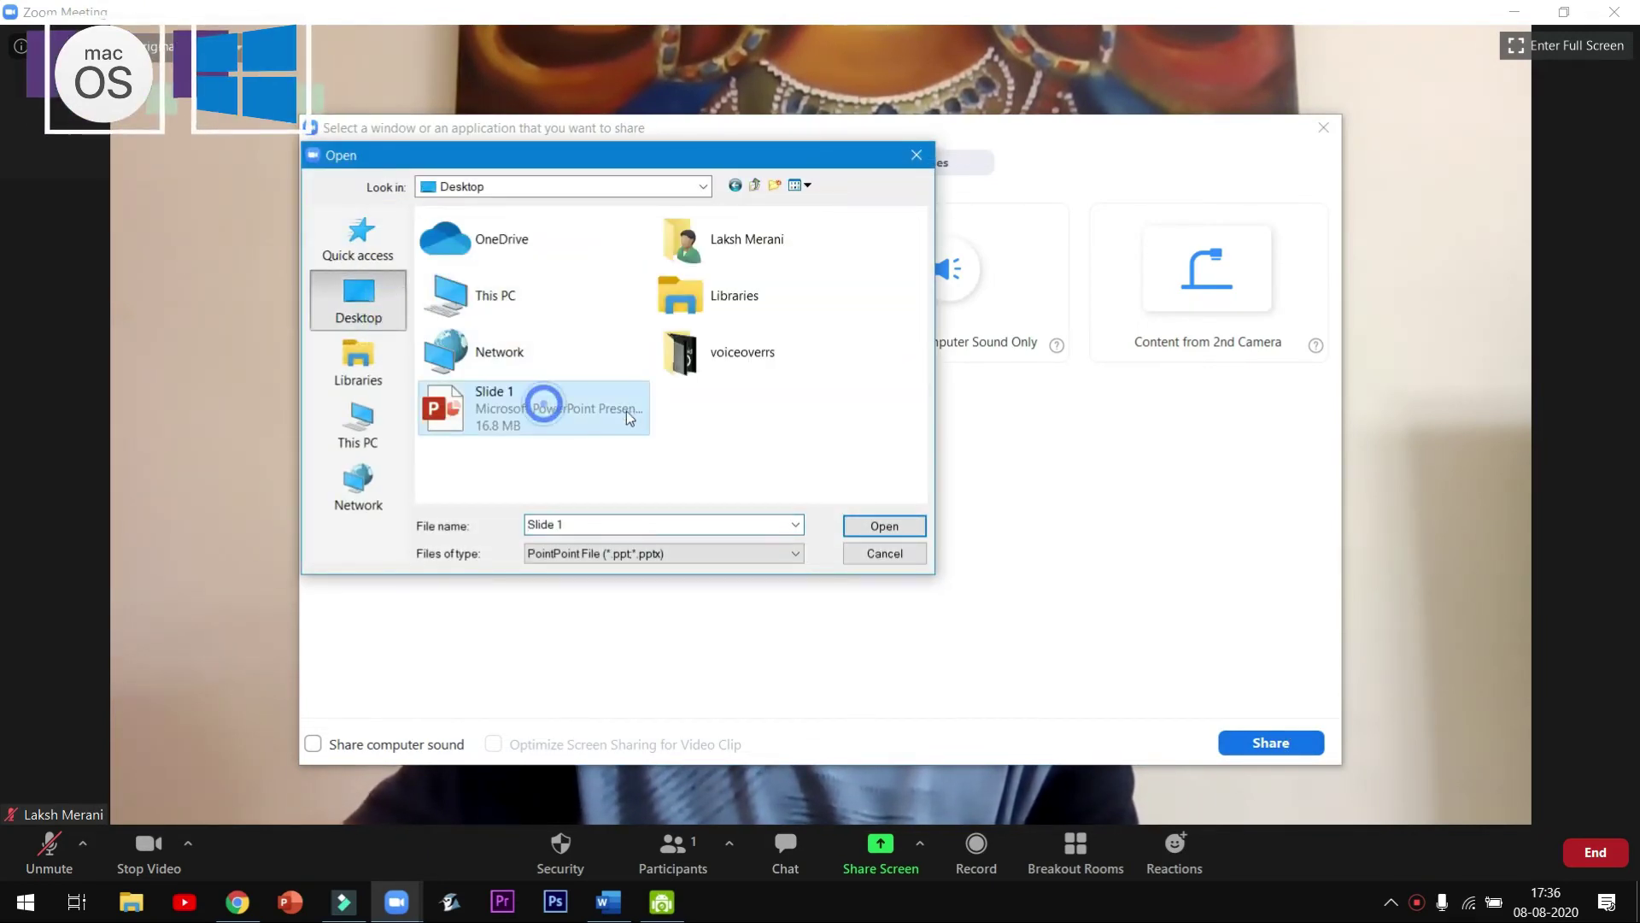
pyautogui.click(893, 524)
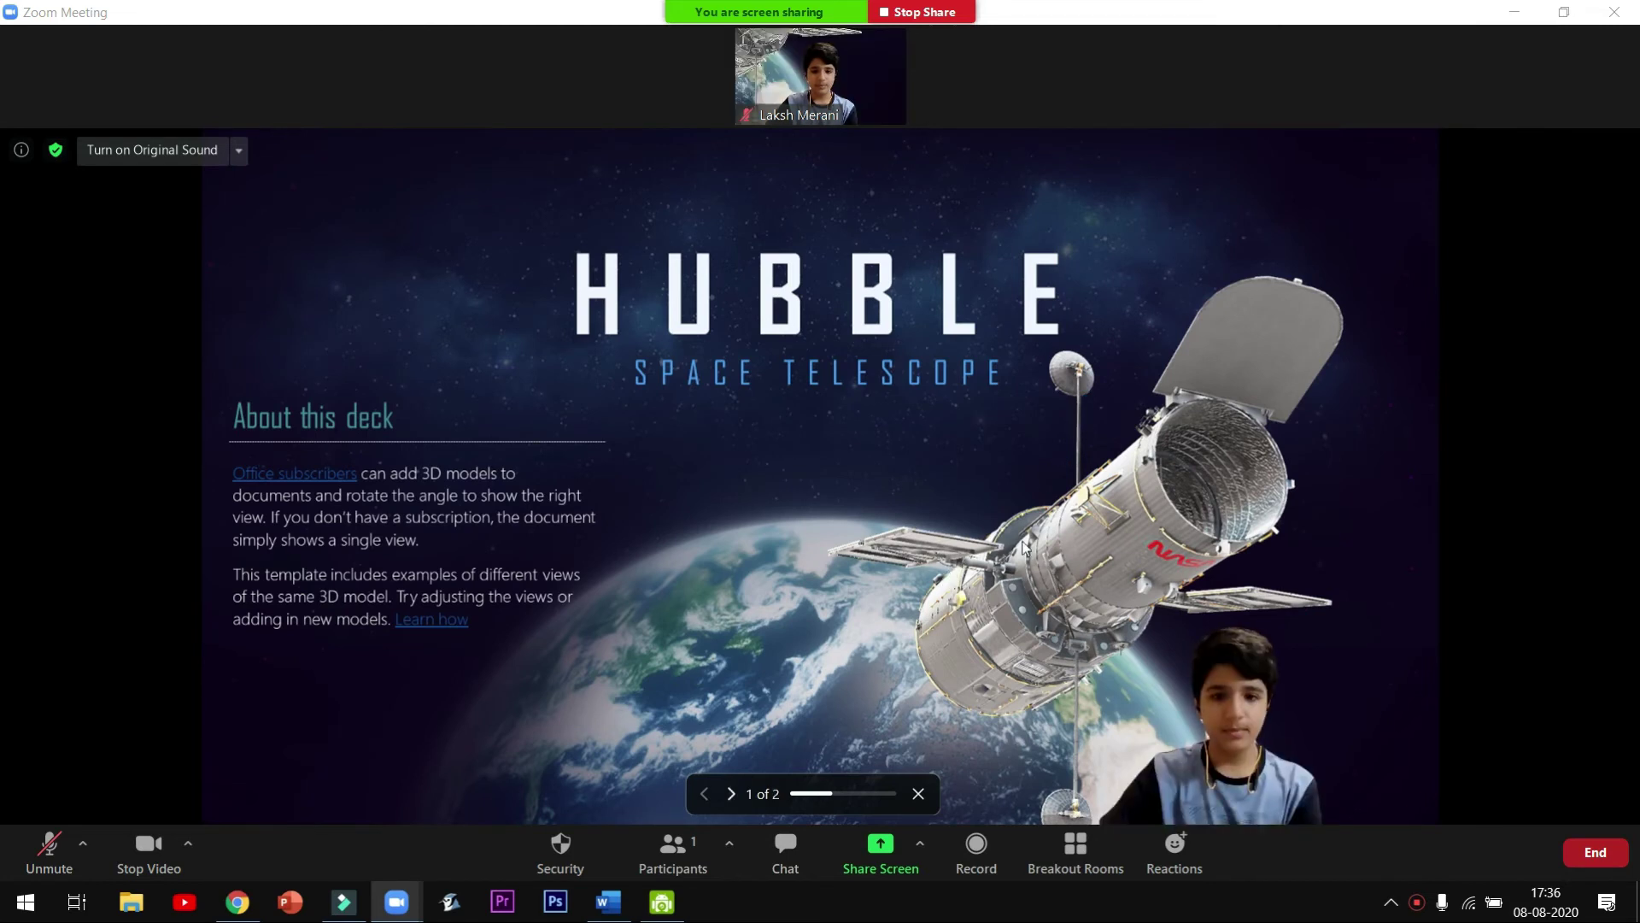
# Step: Enlarge the presenter's video overlay and place it in the lower-right corner of the Hubble slide
pyautogui.click(1266, 769)
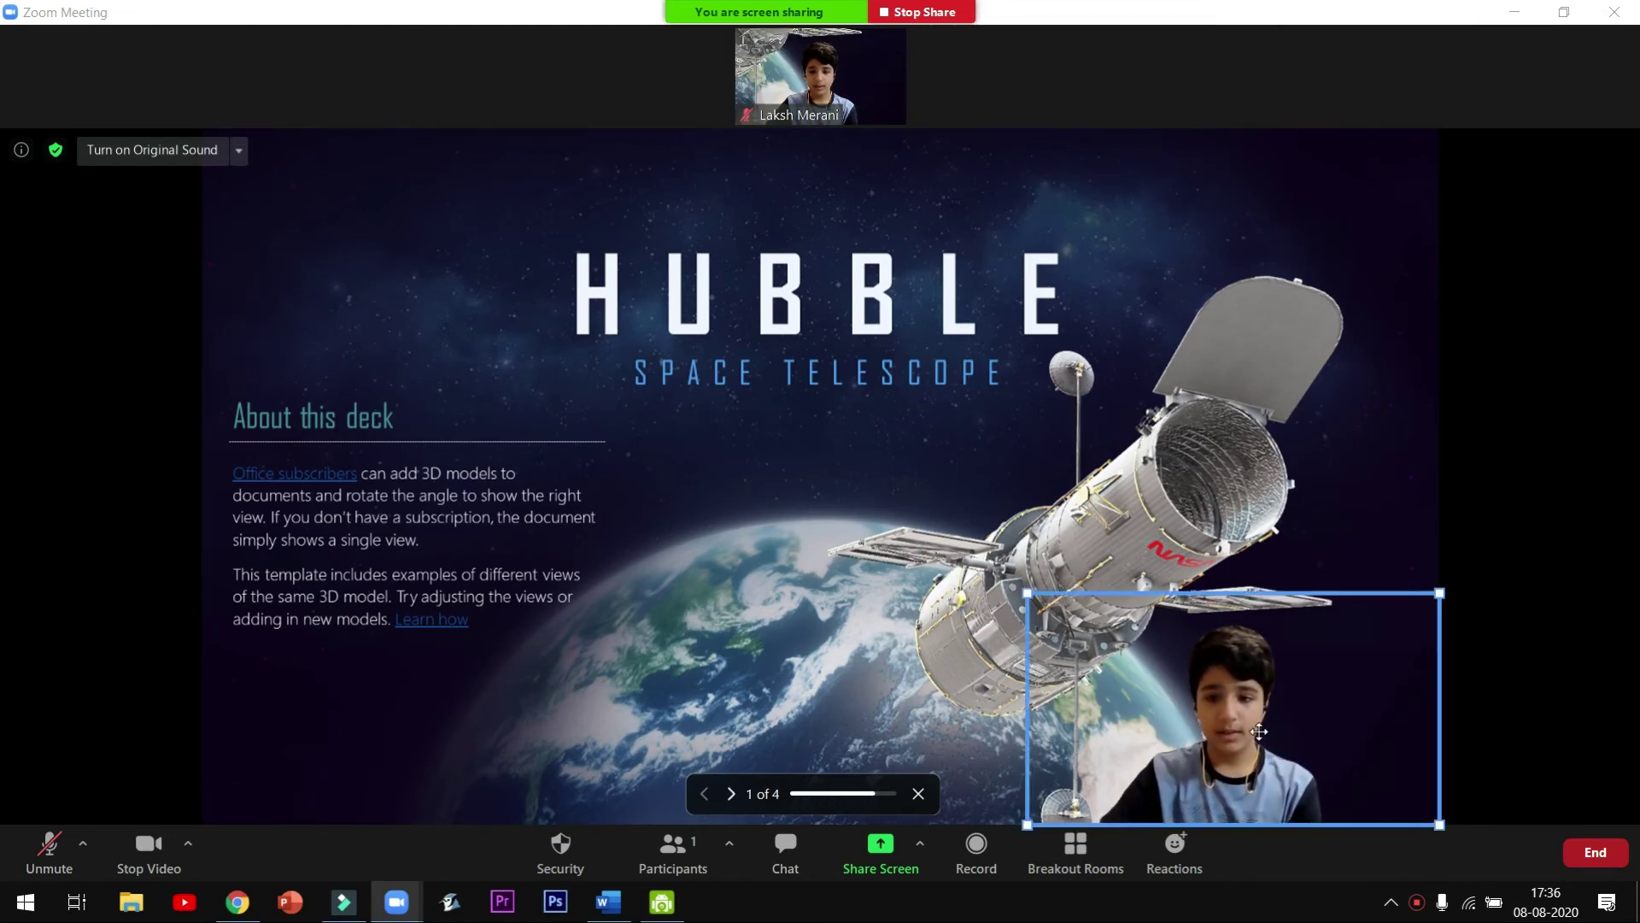
pyautogui.moveTo(1159, 678); pyautogui.dragTo(691, 522)
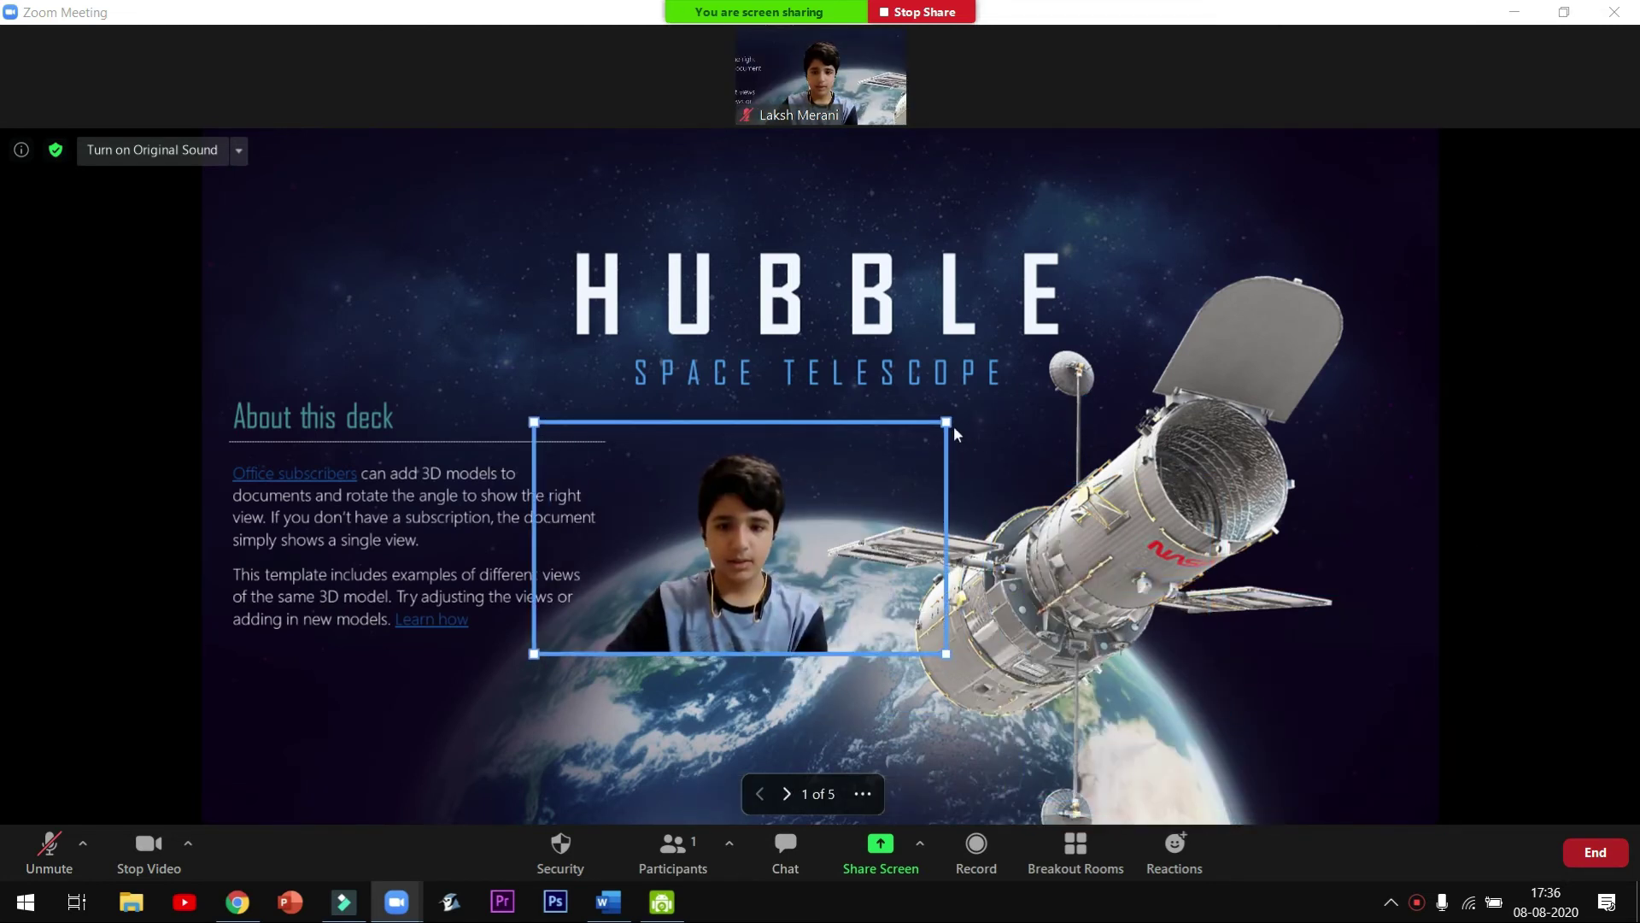
pyautogui.moveTo(946, 422); pyautogui.dragTo(1194, 268)
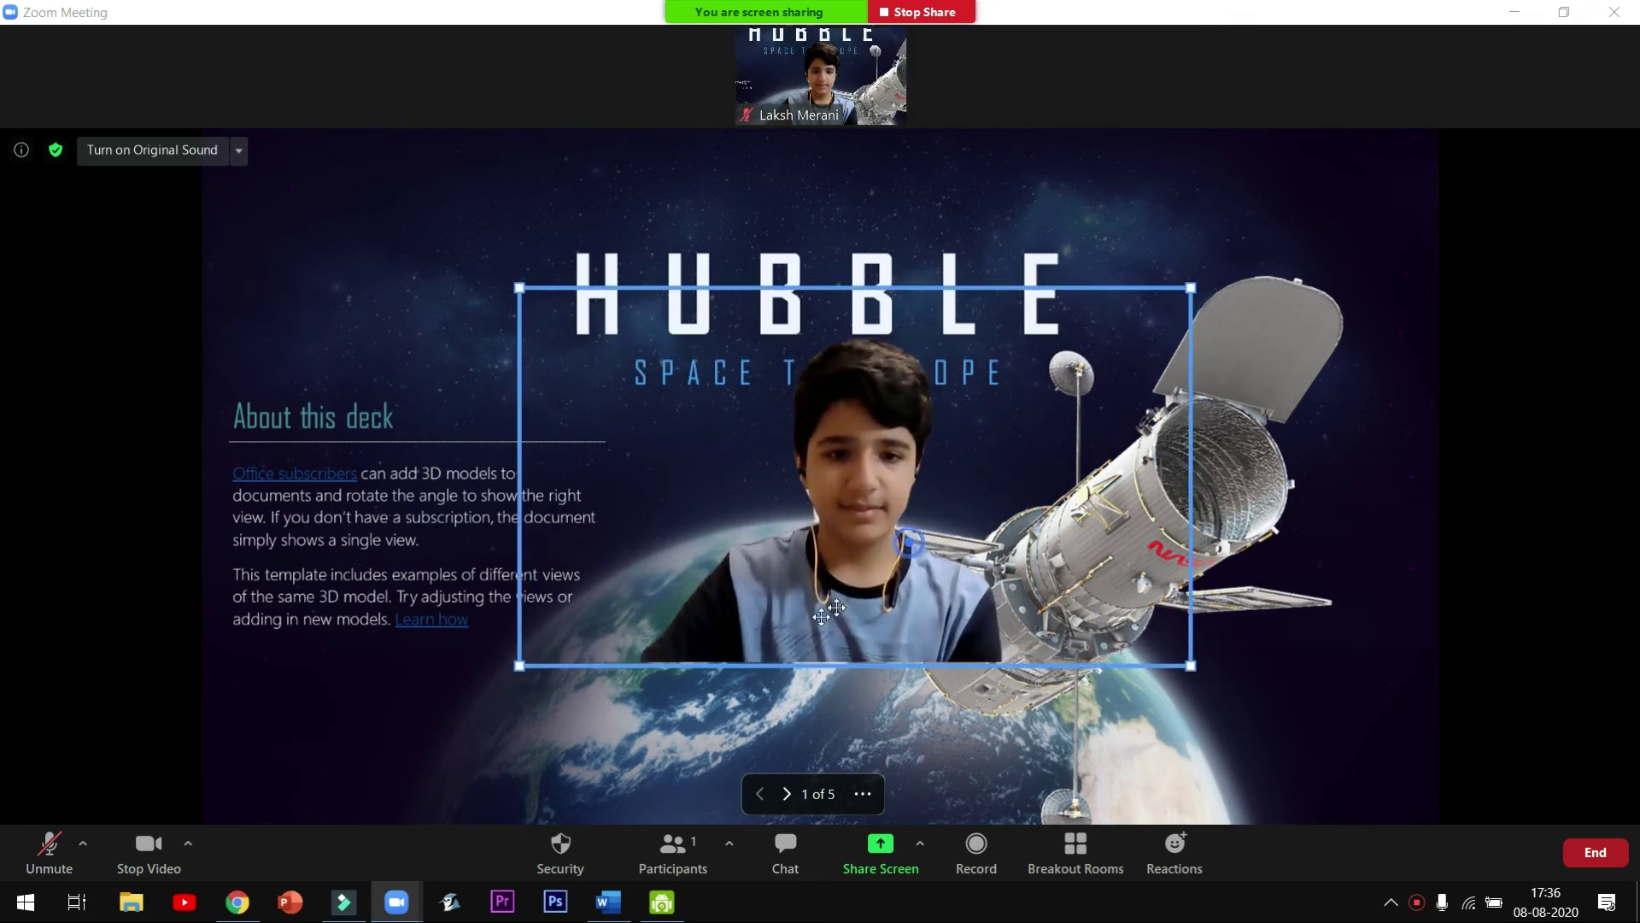
pyautogui.moveTo(776, 548); pyautogui.dragTo(439, 726)
pyautogui.moveTo(548, 735); pyautogui.dragTo(1113, 736)
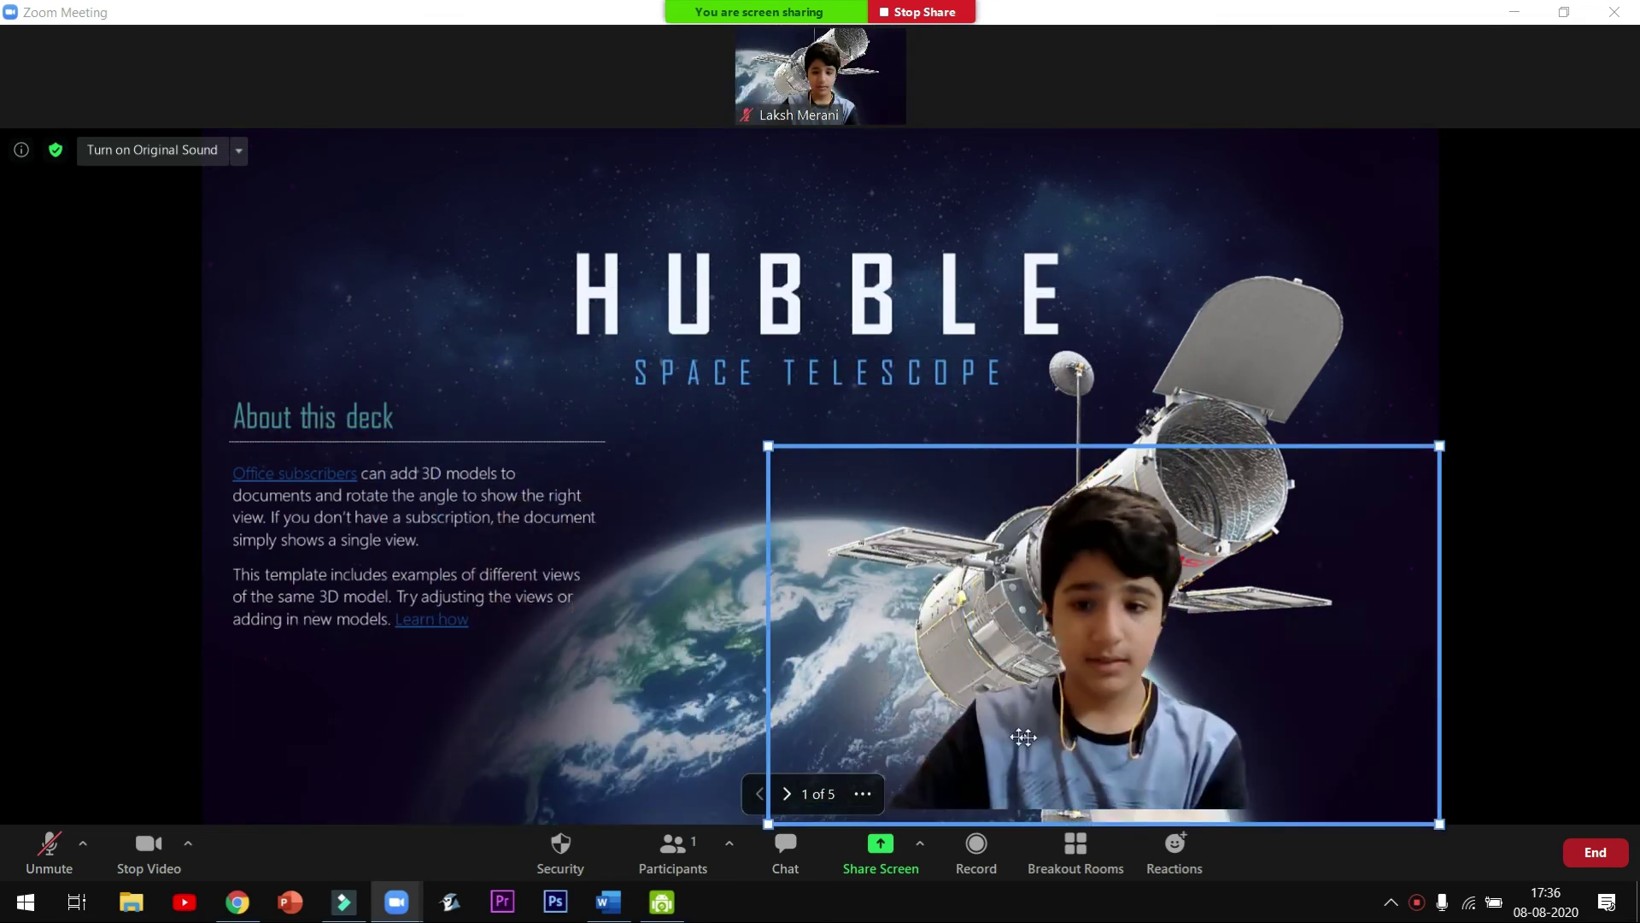
pyautogui.click(940, 352)
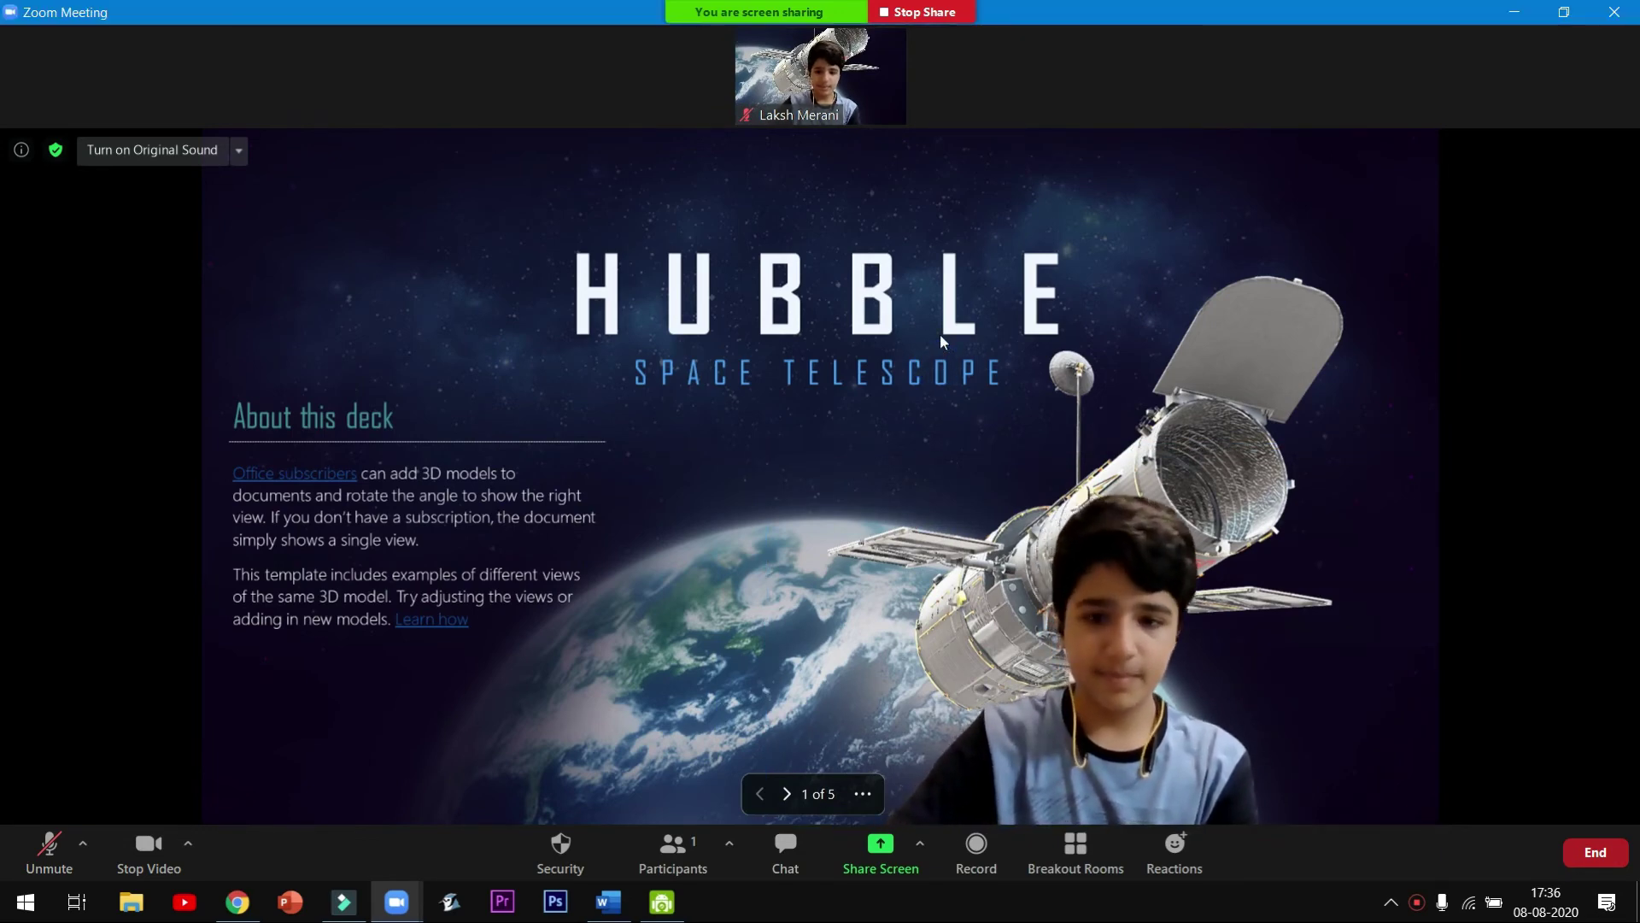
# Step: Advance the shared Hubble presentation slide by slide to slide 5
pyautogui.click(786, 794)
pyautogui.click(786, 795)
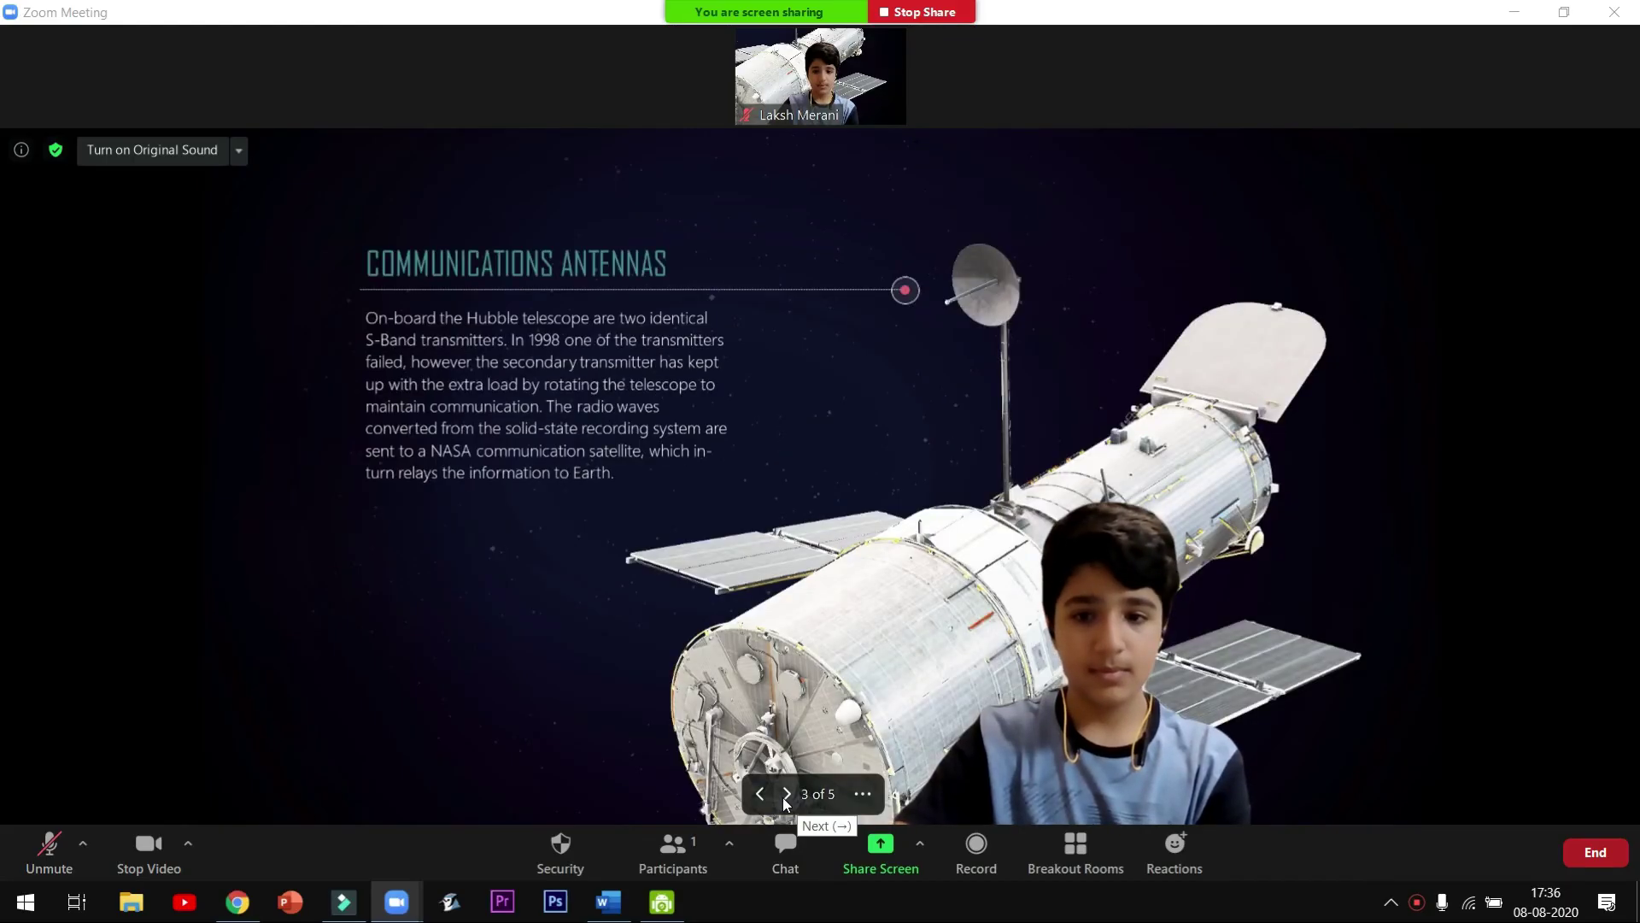
pyautogui.click(786, 795)
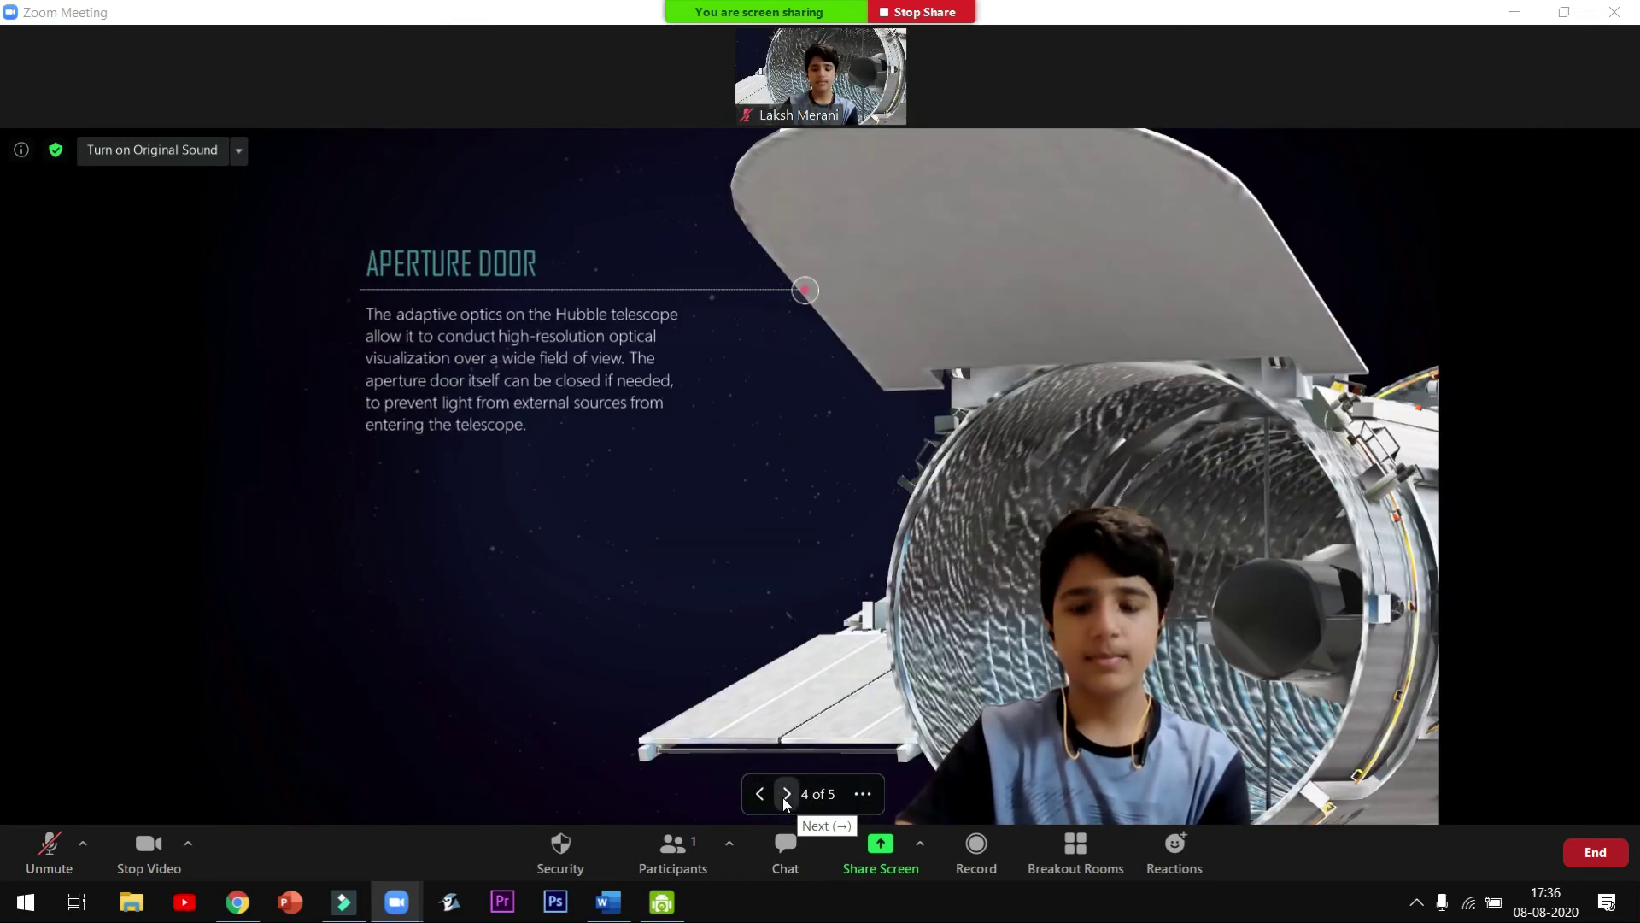
pyautogui.click(786, 795)
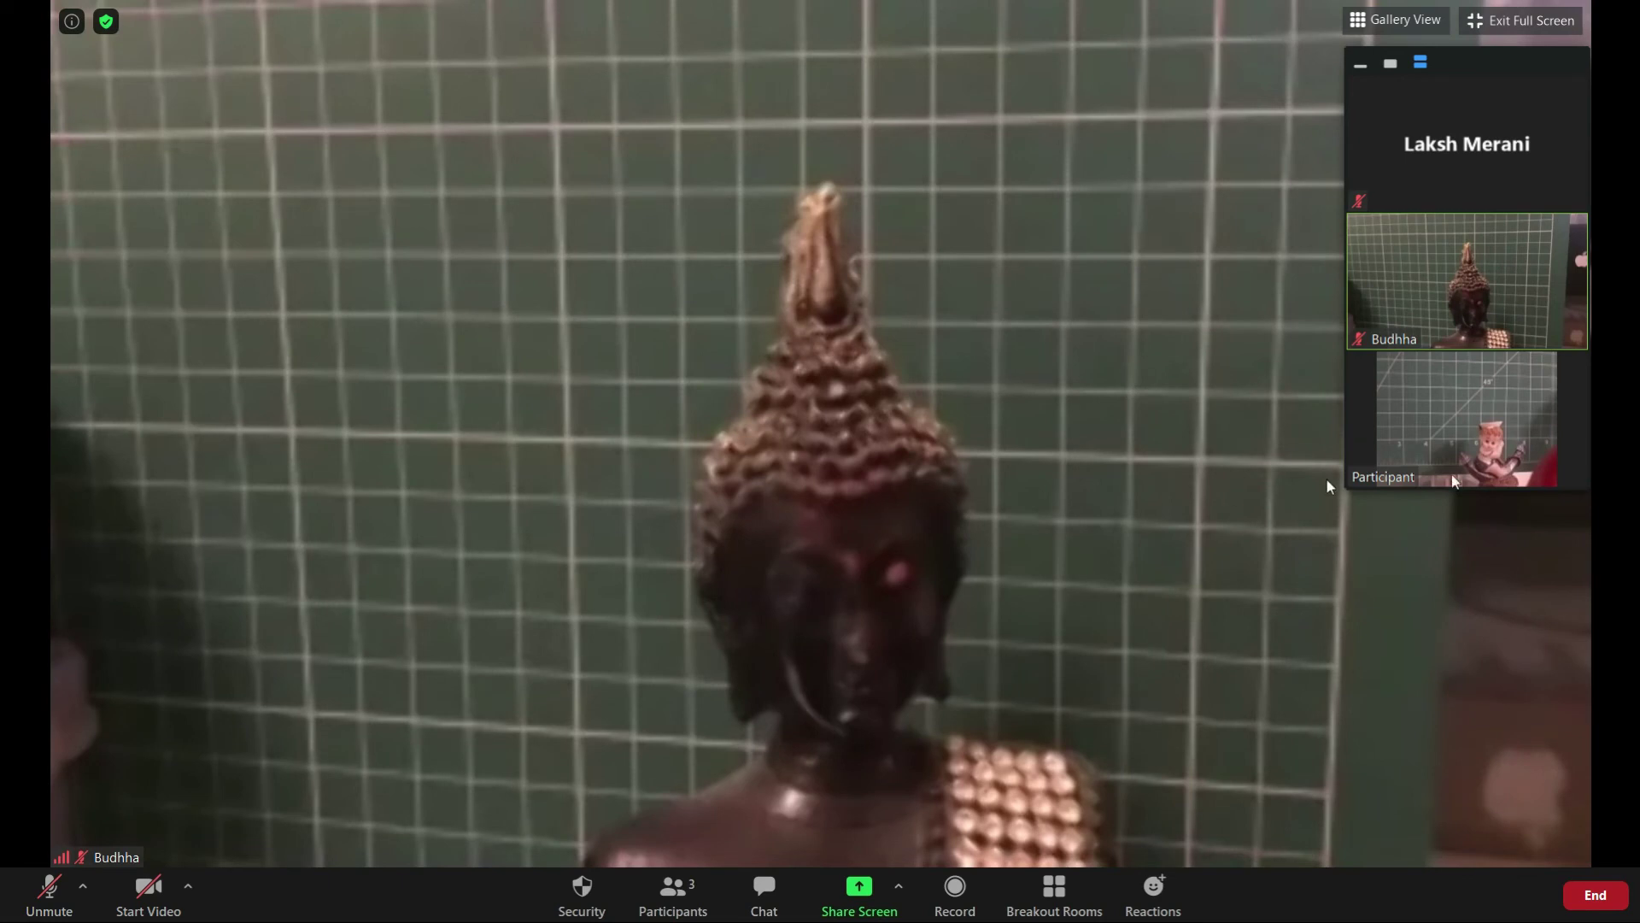
# Step: Take the meeting out of full screen, enlarge its restored window and return it to full screen
pyautogui.doubleClick(1054, 715)
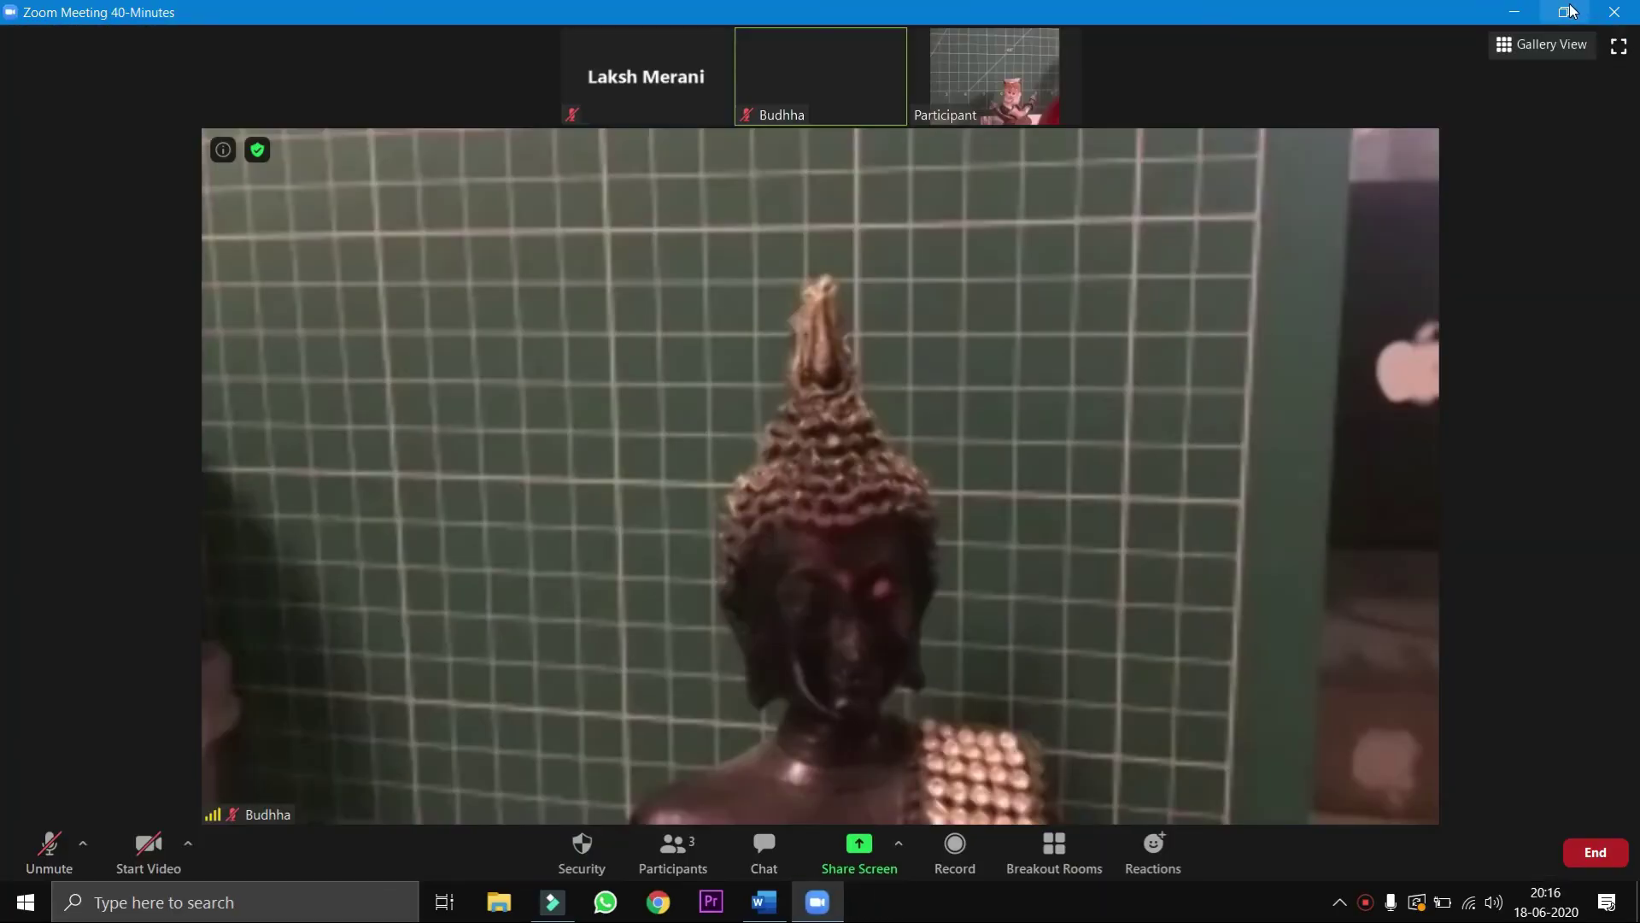
pyautogui.click(1568, 12)
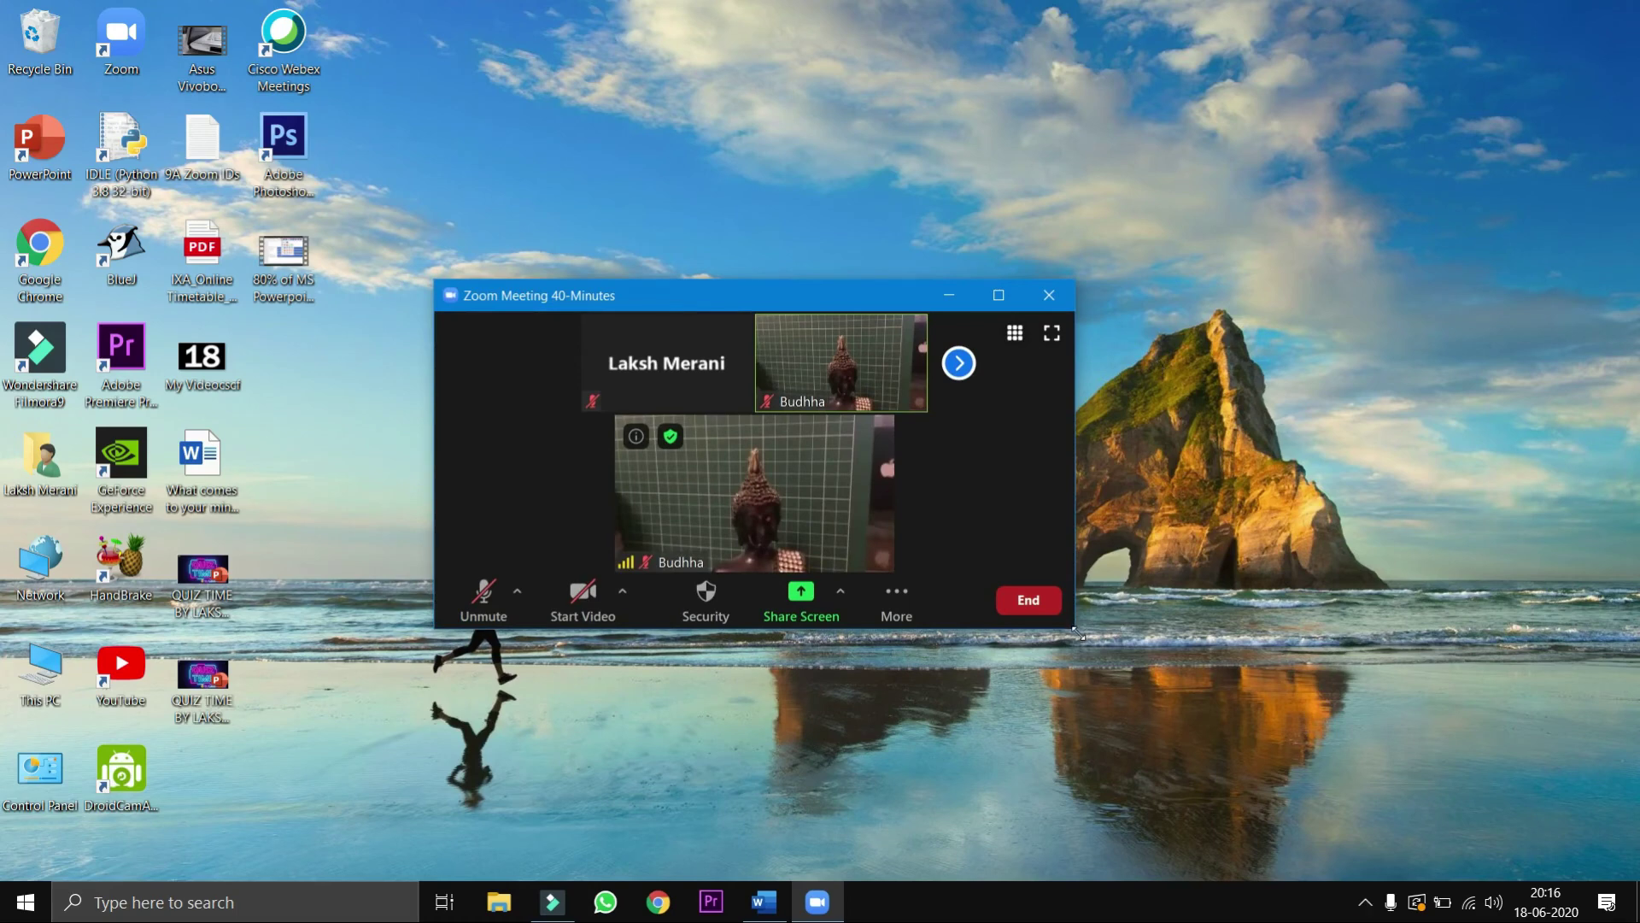
pyautogui.moveTo(1078, 634); pyautogui.dragTo(1445, 792)
pyautogui.click(1414, 331)
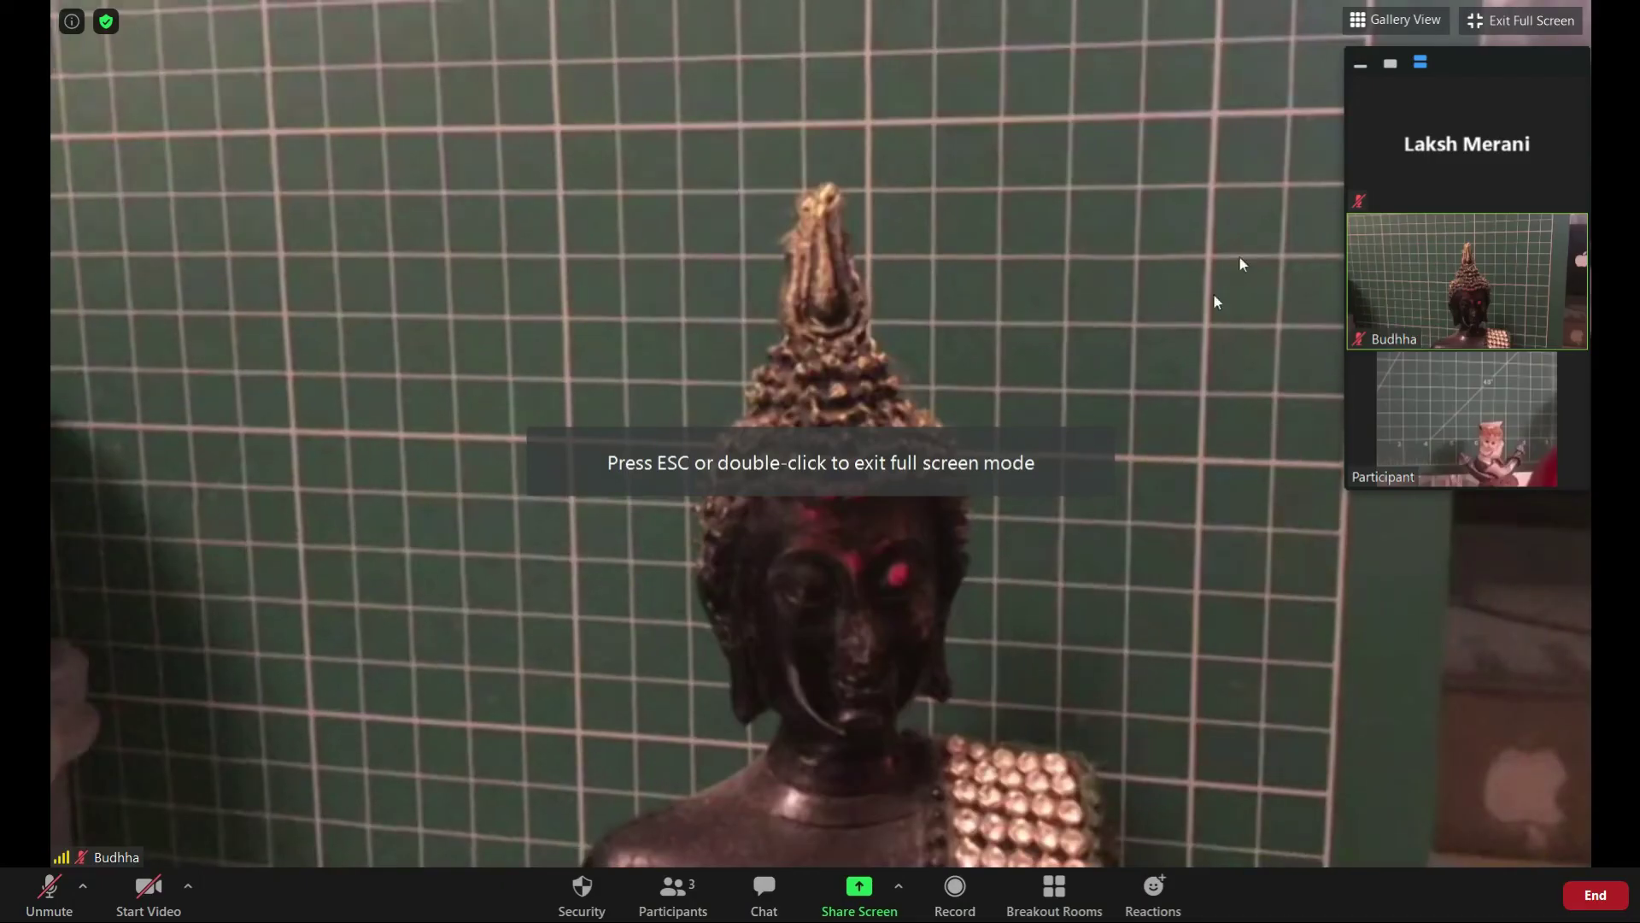
# Step: Collapse the floating participant thumbnails to the talking-only strip and exit full screen
pyautogui.click(1361, 64)
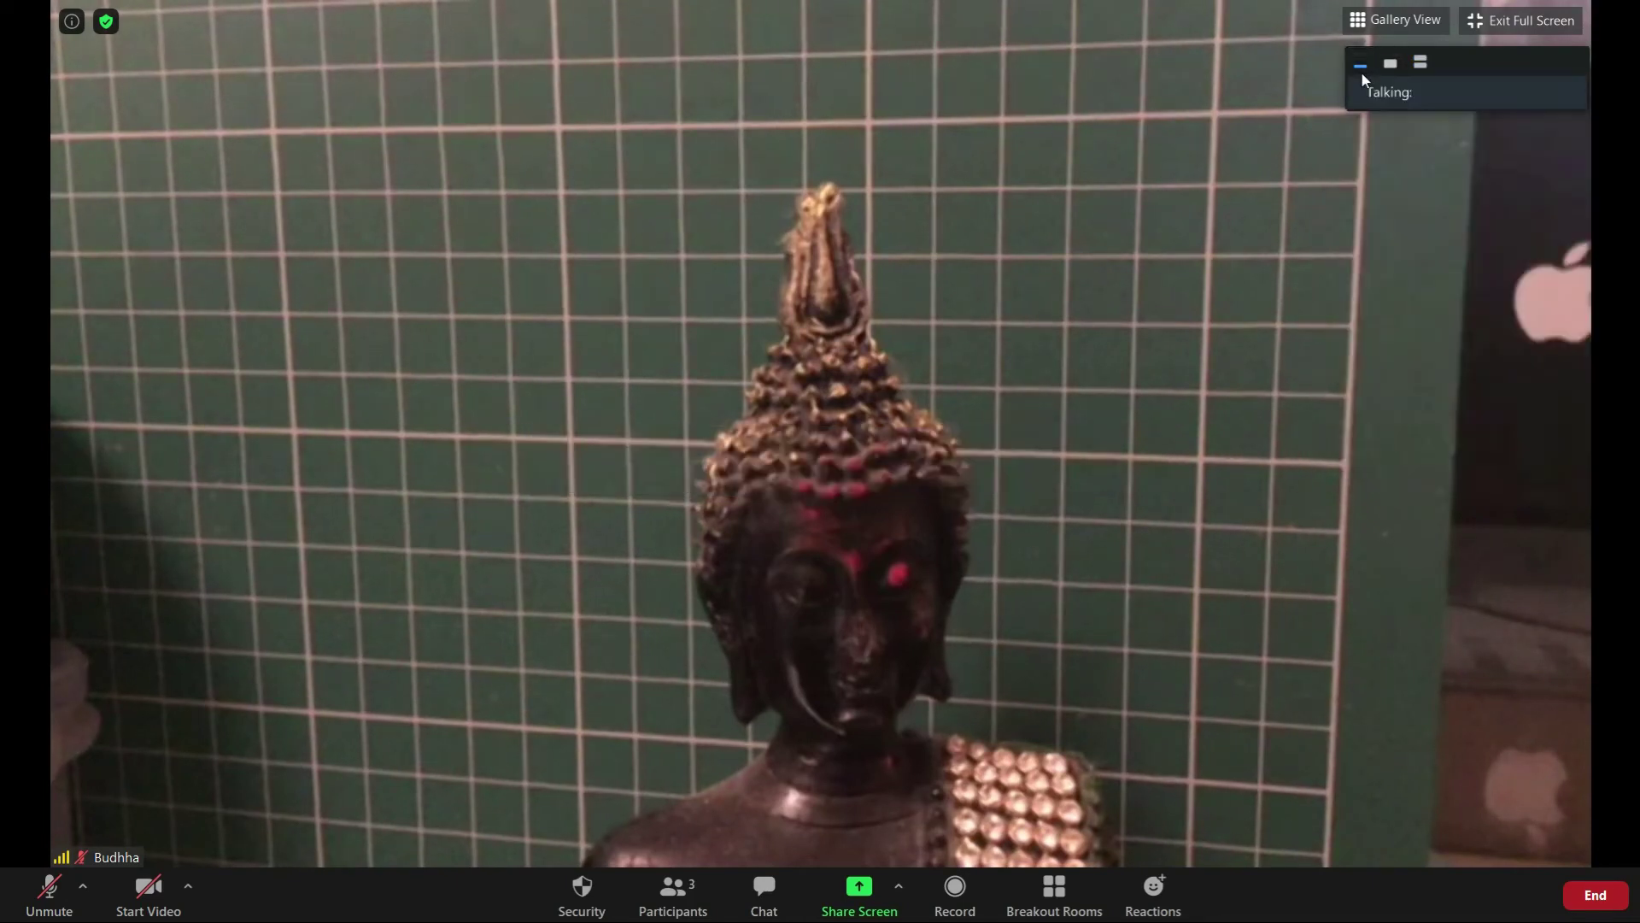
pyautogui.doubleClick(1531, 316)
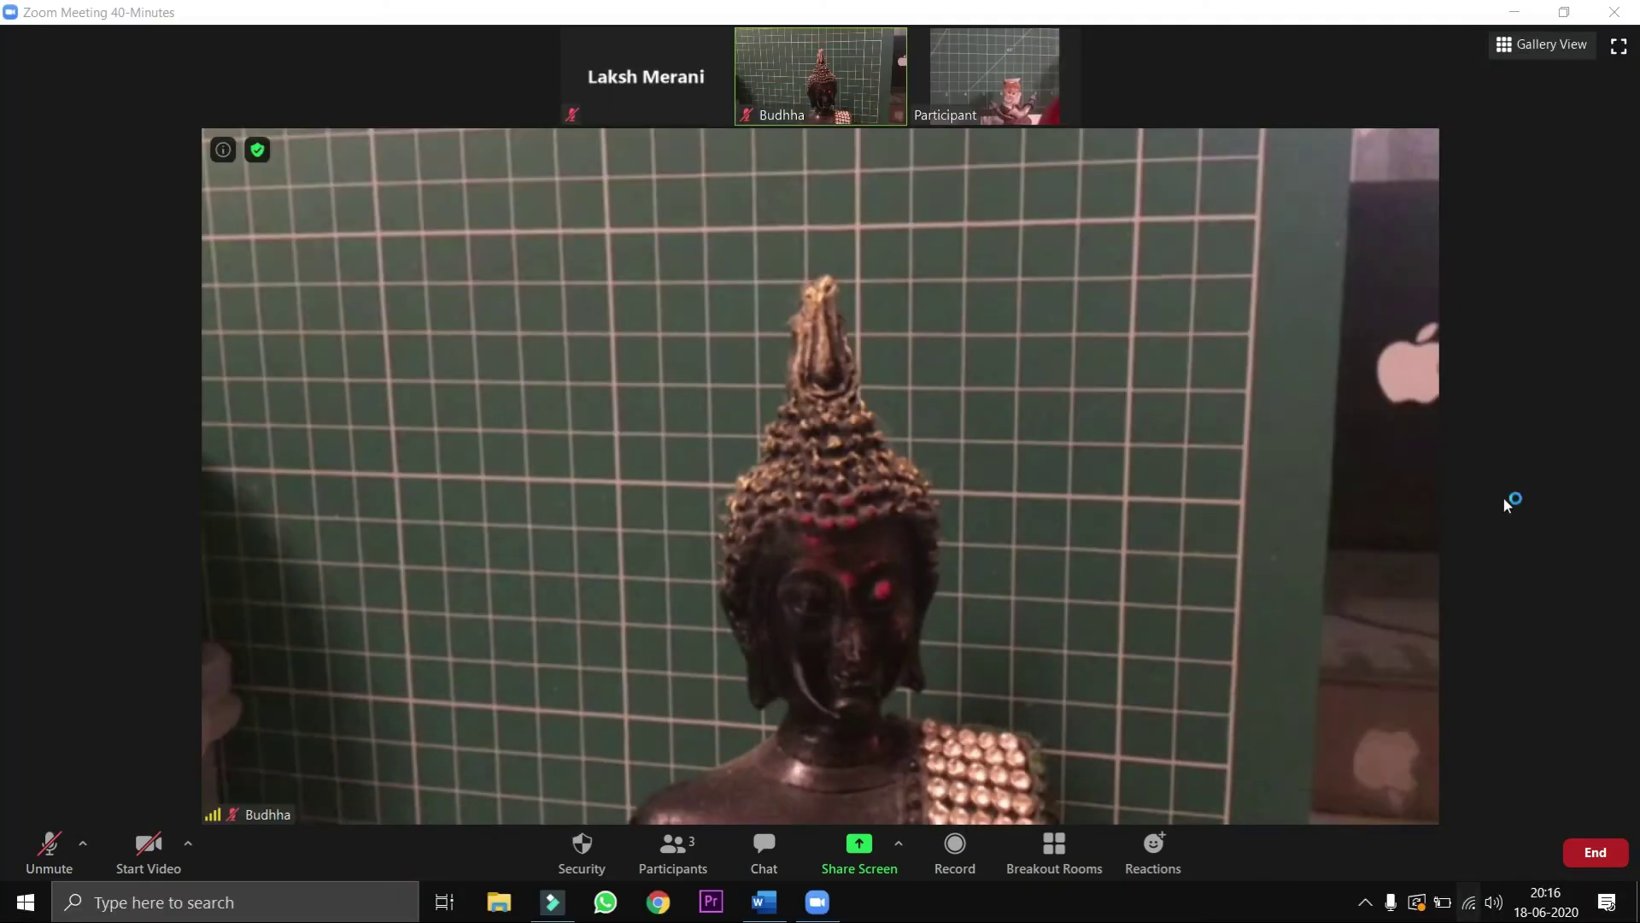
# Step: Open the Wi-Fi network list and disconnect the computer from its current network
pyautogui.click(1519, 386)
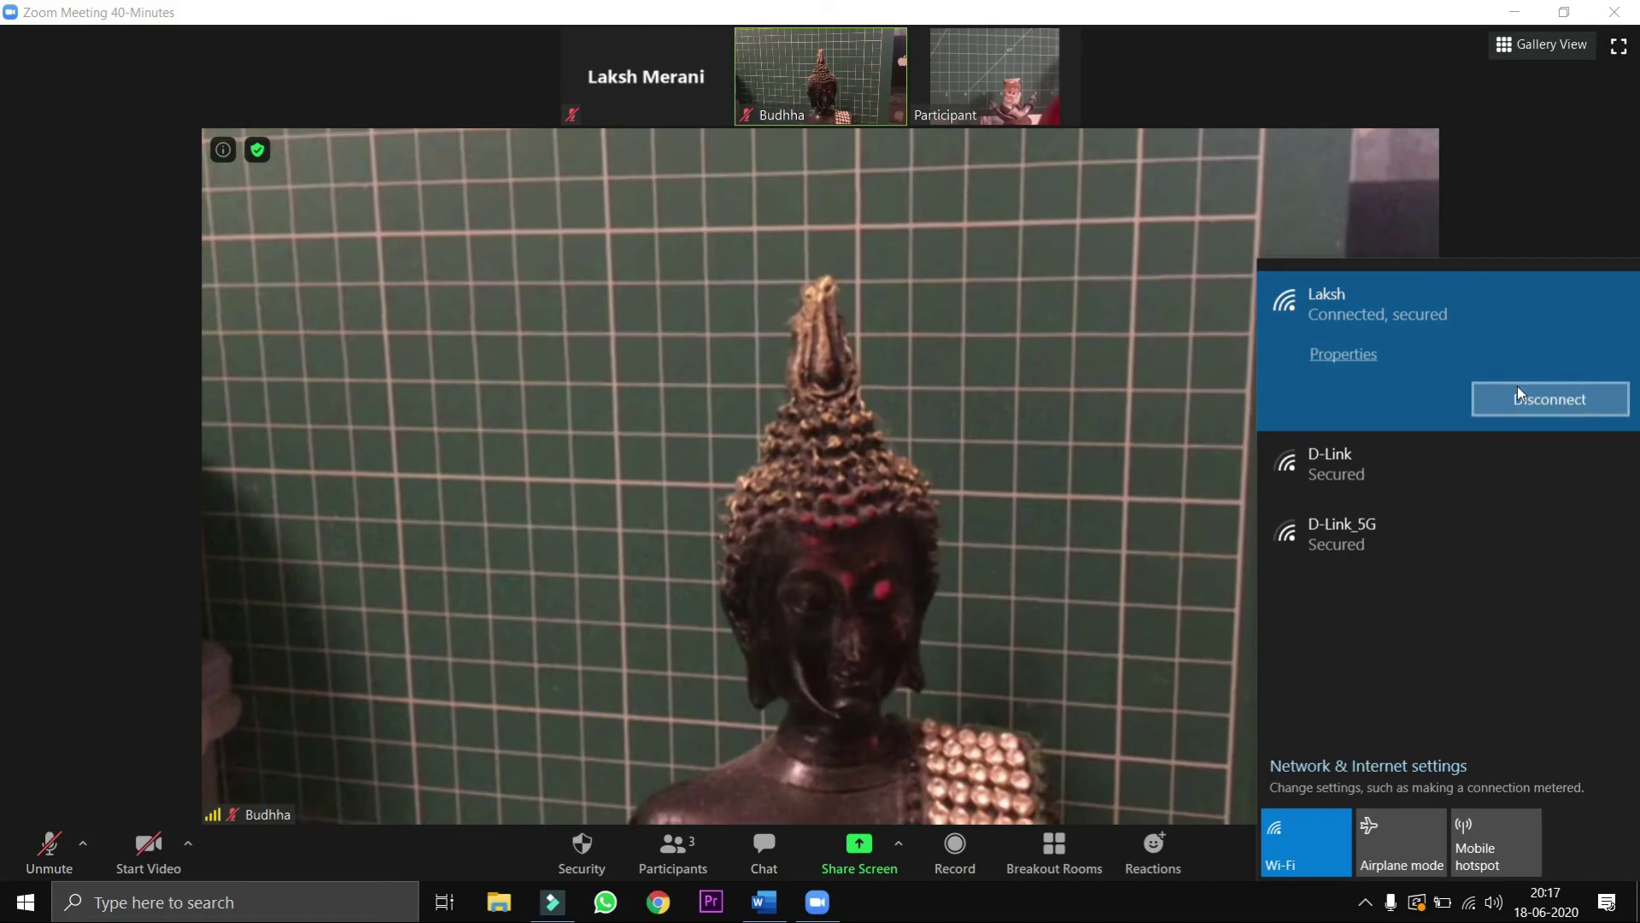
pyautogui.click(1368, 357)
pyautogui.click(1551, 393)
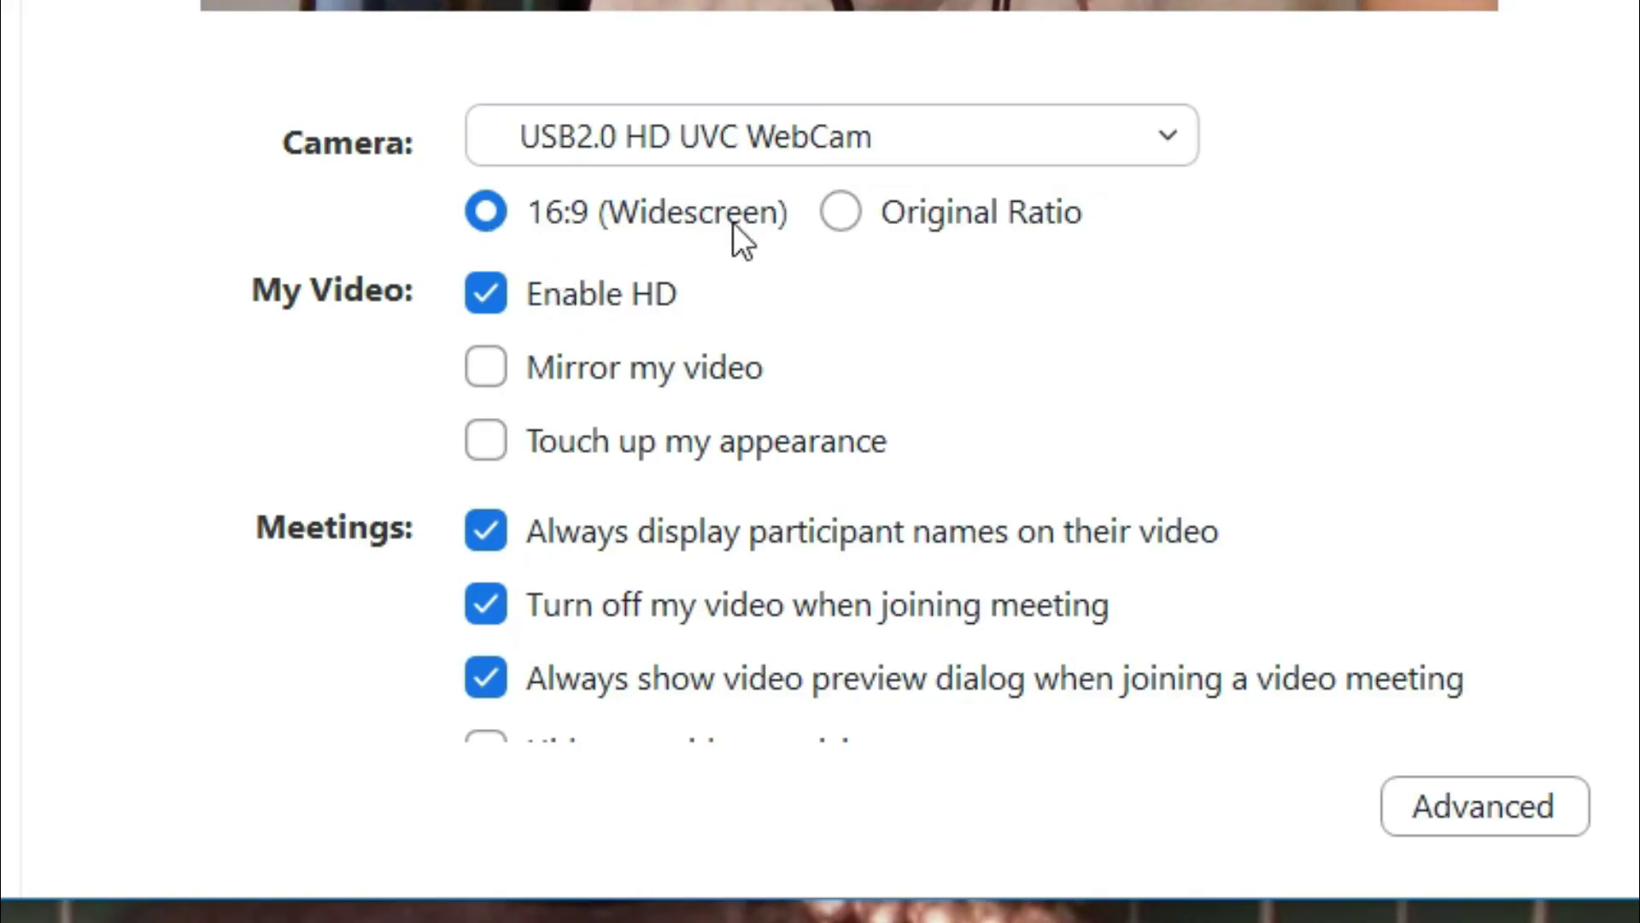
# Step: Set the camera to Original Ratio and turn off Enable HD in the Video settings
pyautogui.click(843, 218)
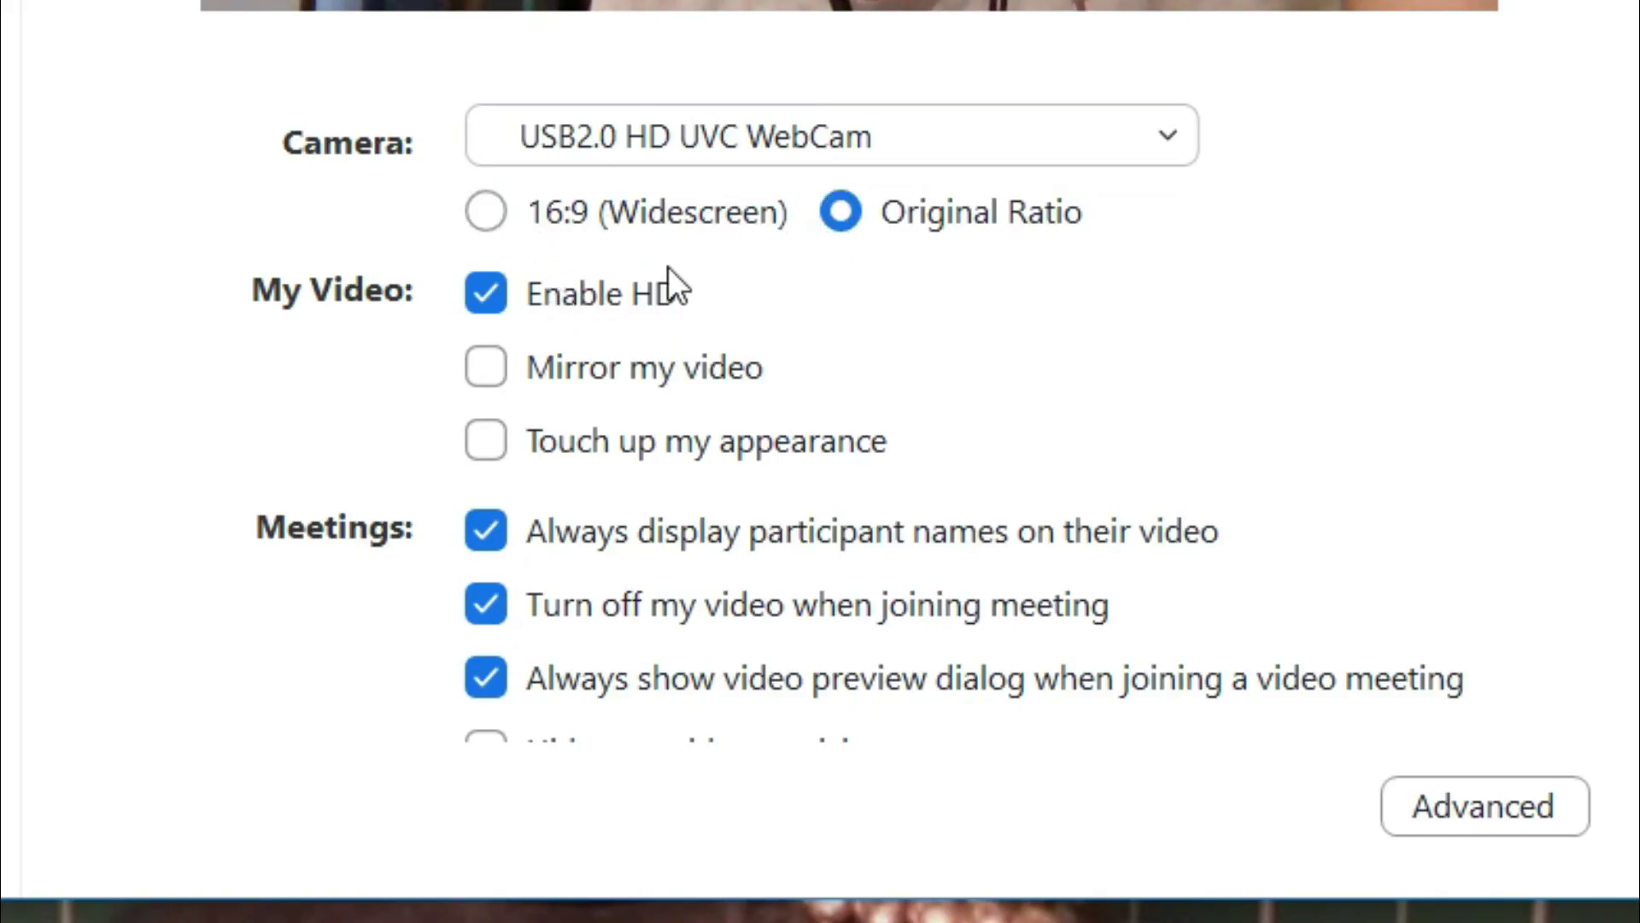
pyautogui.click(513, 293)
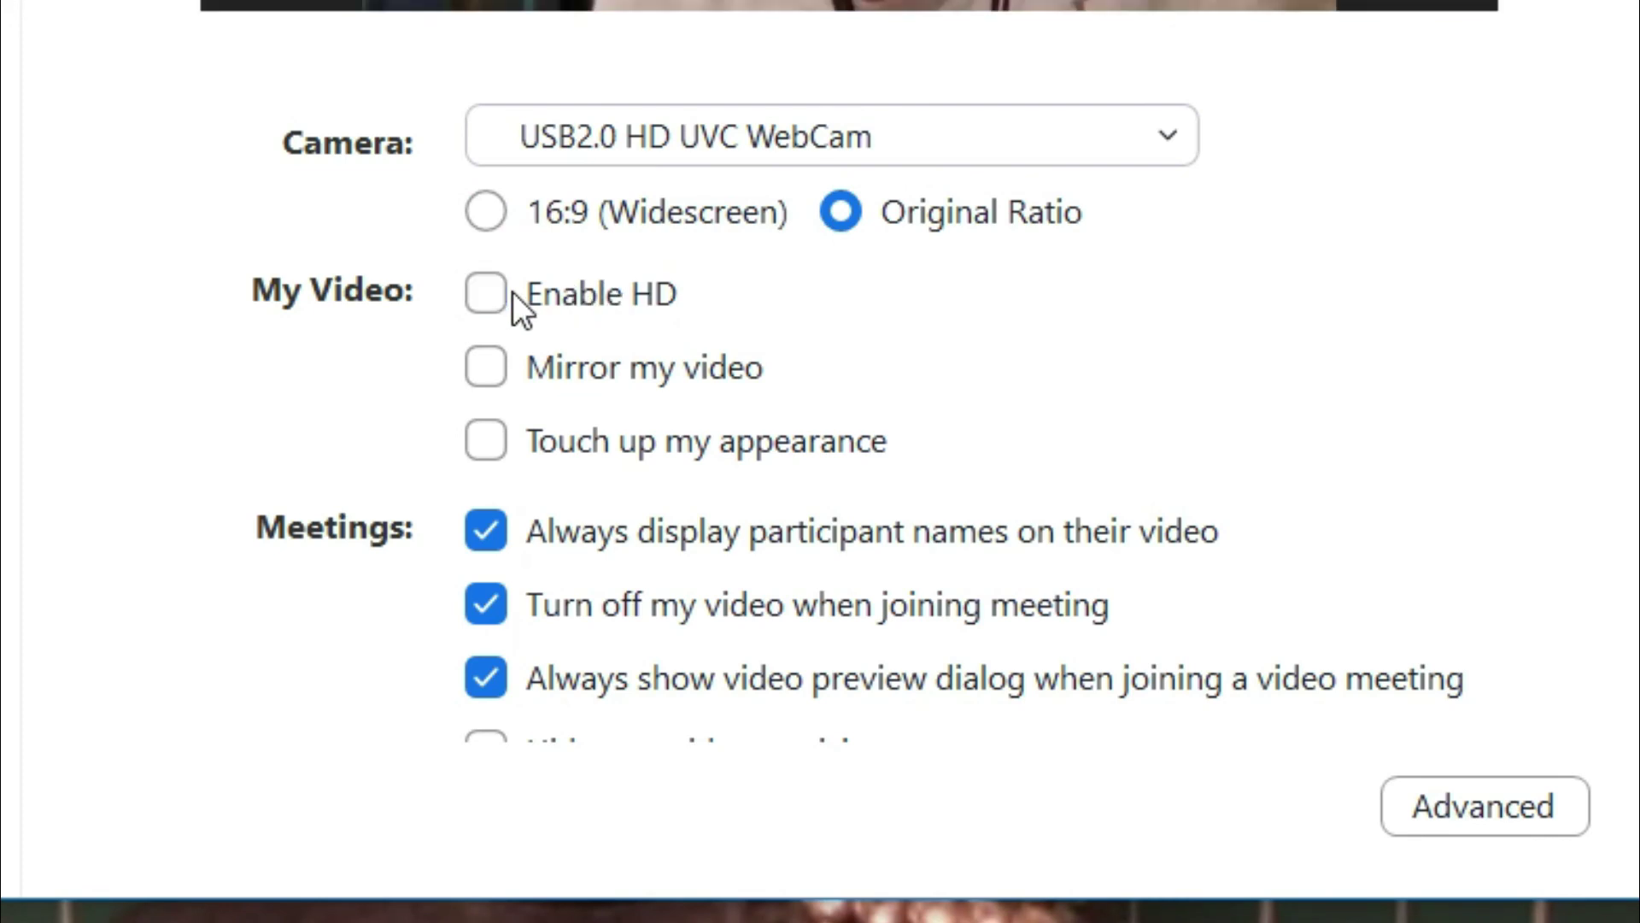